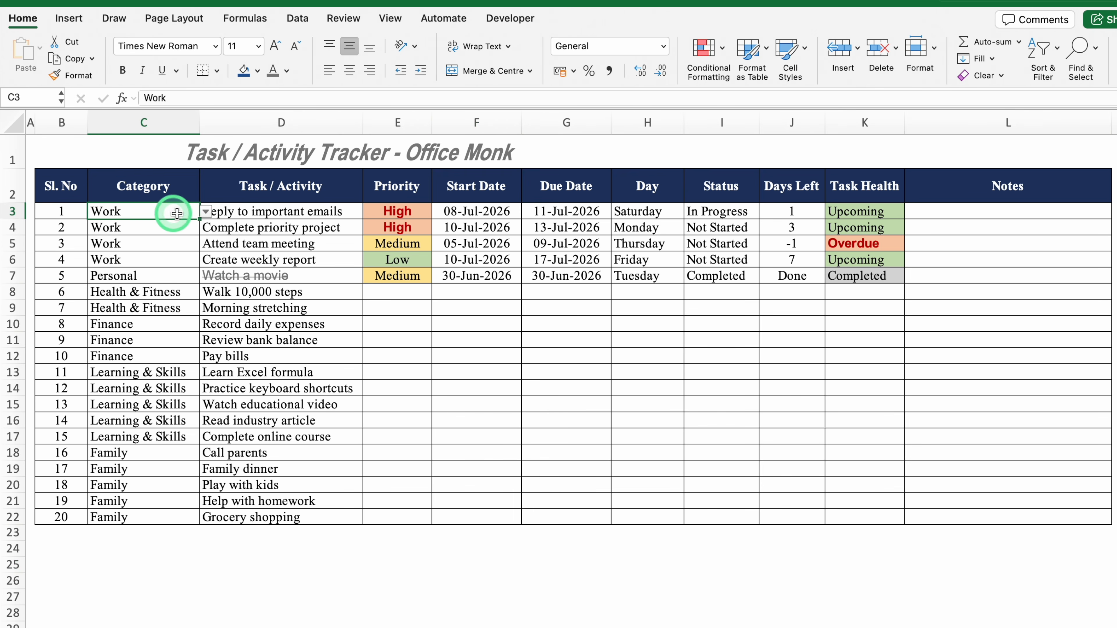
pyautogui.click(207, 213)
pyautogui.click(207, 213)
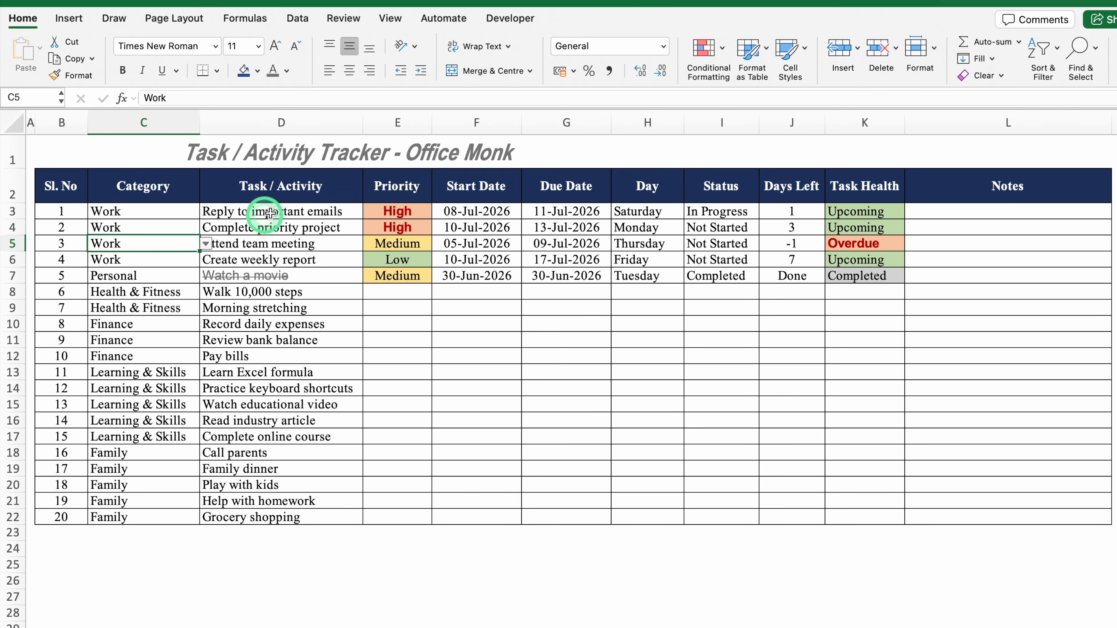
pyautogui.click(286, 212)
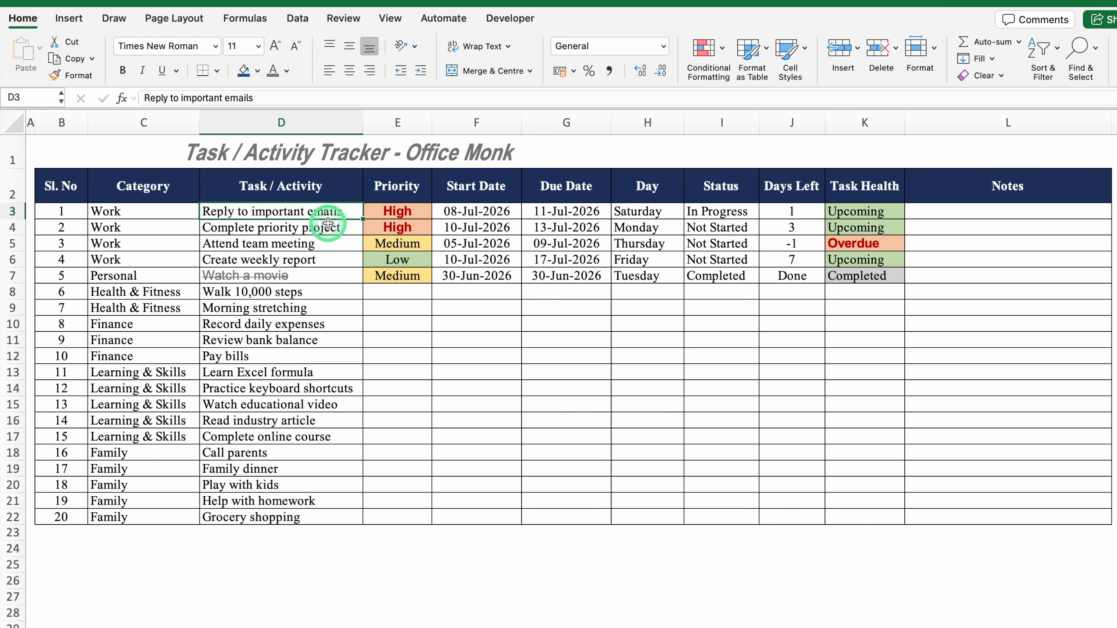
# Step: Set the priority of the "Reply to important emails" task to Low
pyautogui.click(423, 212)
pyautogui.click(438, 212)
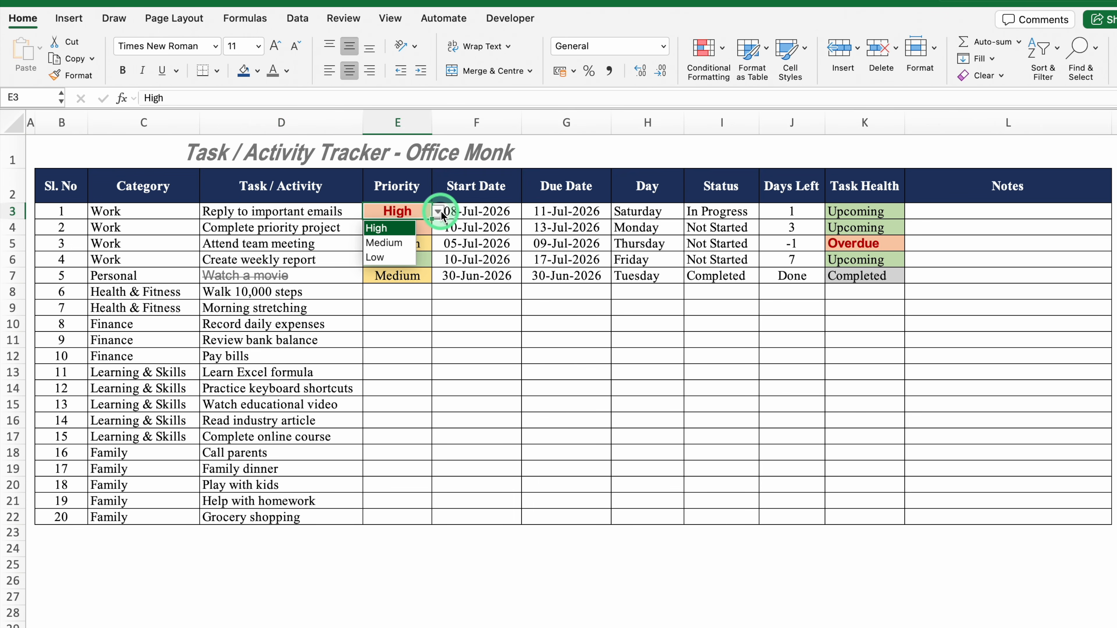
pyautogui.click(439, 213)
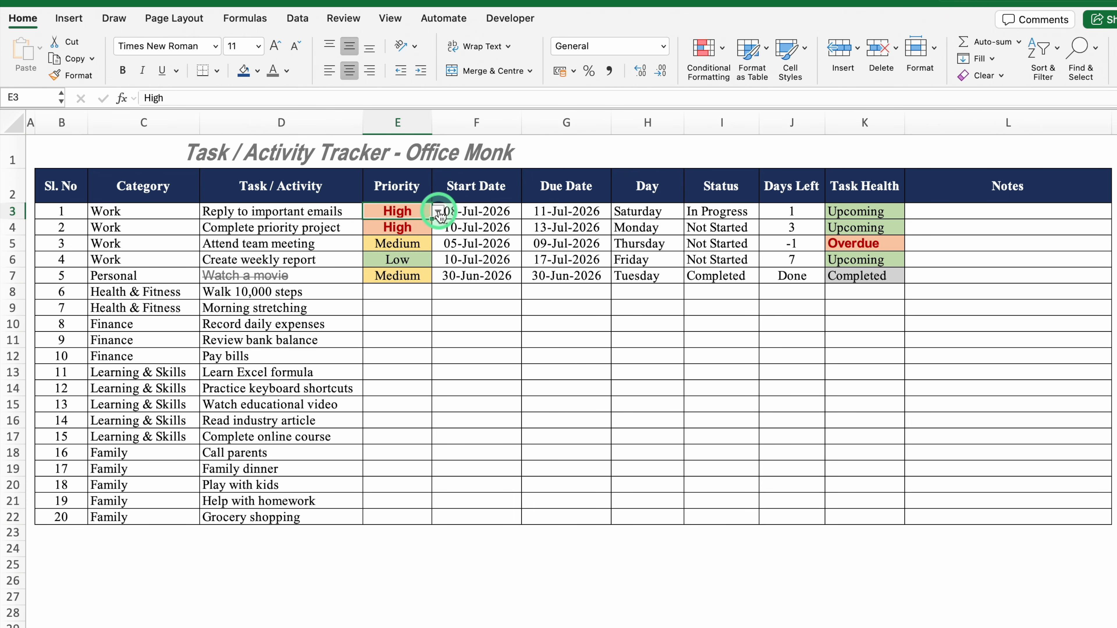
pyautogui.click(438, 212)
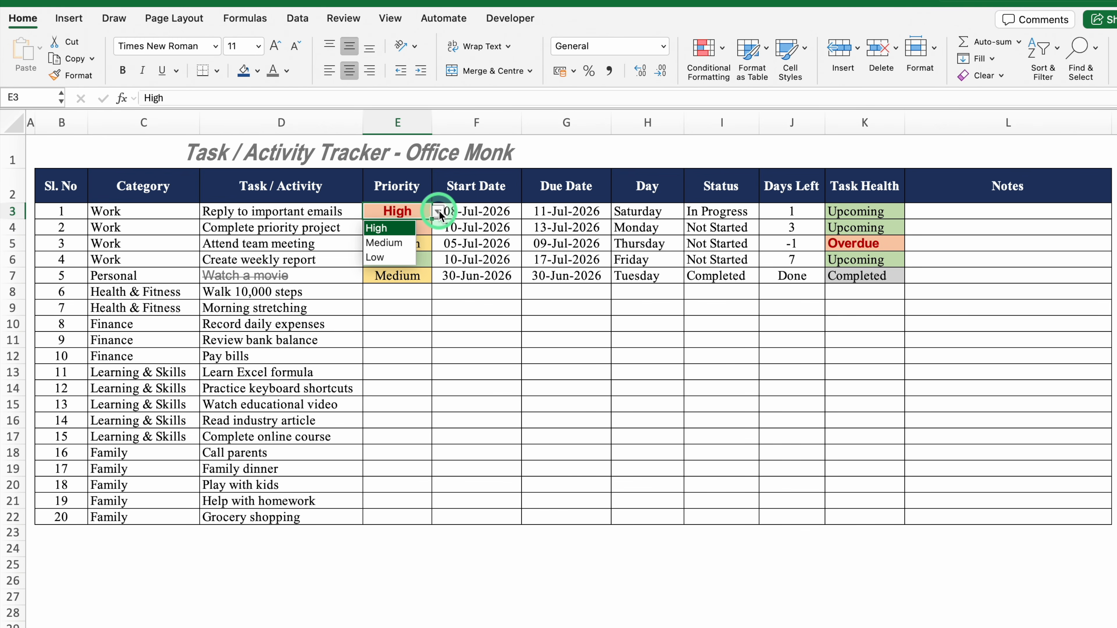
pyautogui.click(379, 258)
pyautogui.click(409, 339)
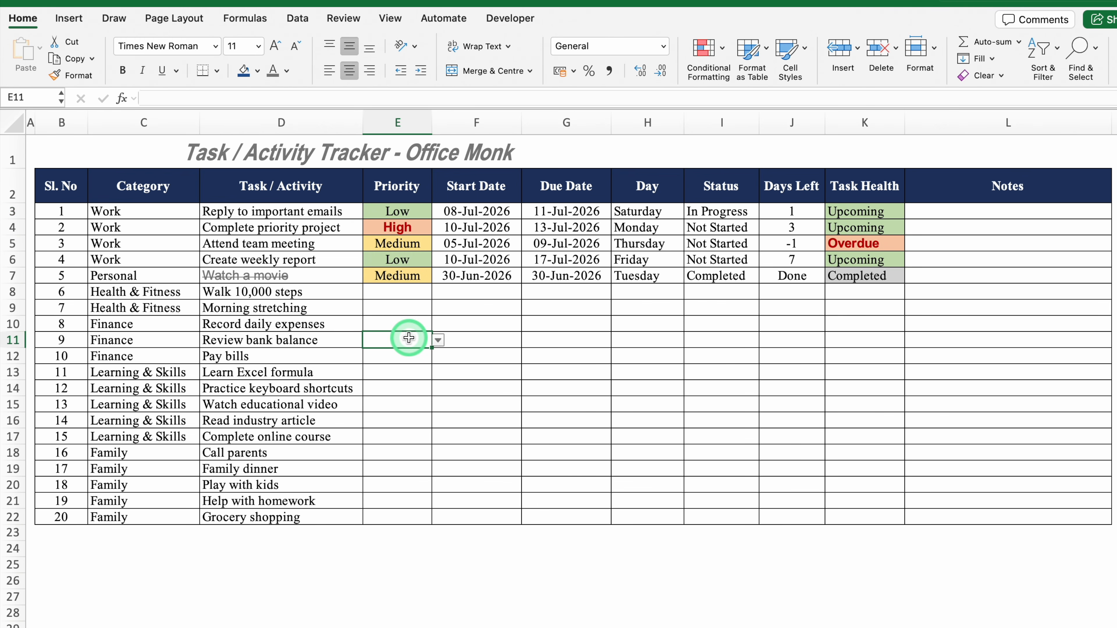
pyautogui.click(404, 309)
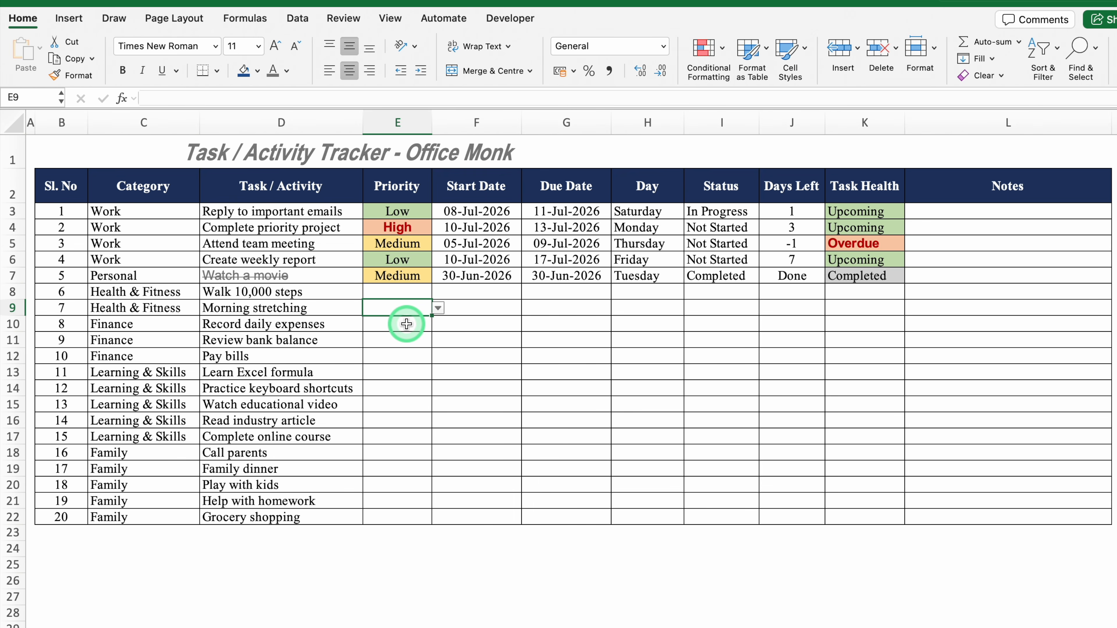
pyautogui.click(486, 186)
pyautogui.click(559, 186)
pyautogui.click(642, 189)
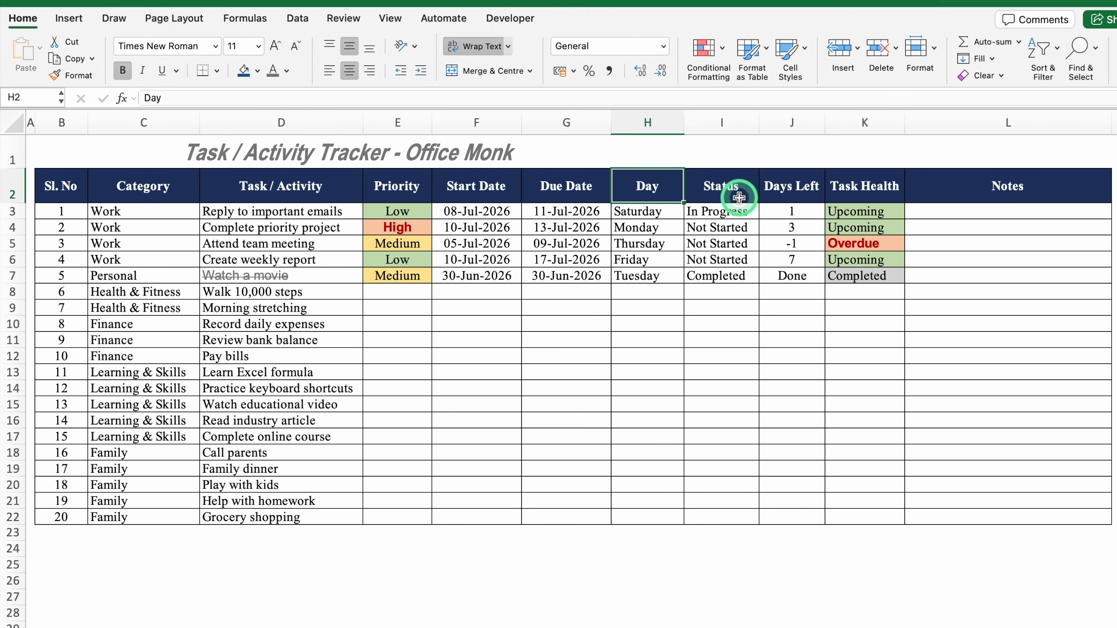
# Step: Set the status of the "Reply to important emails" task to Completed
pyautogui.click(742, 213)
pyautogui.hotkey('alt', 'Down')
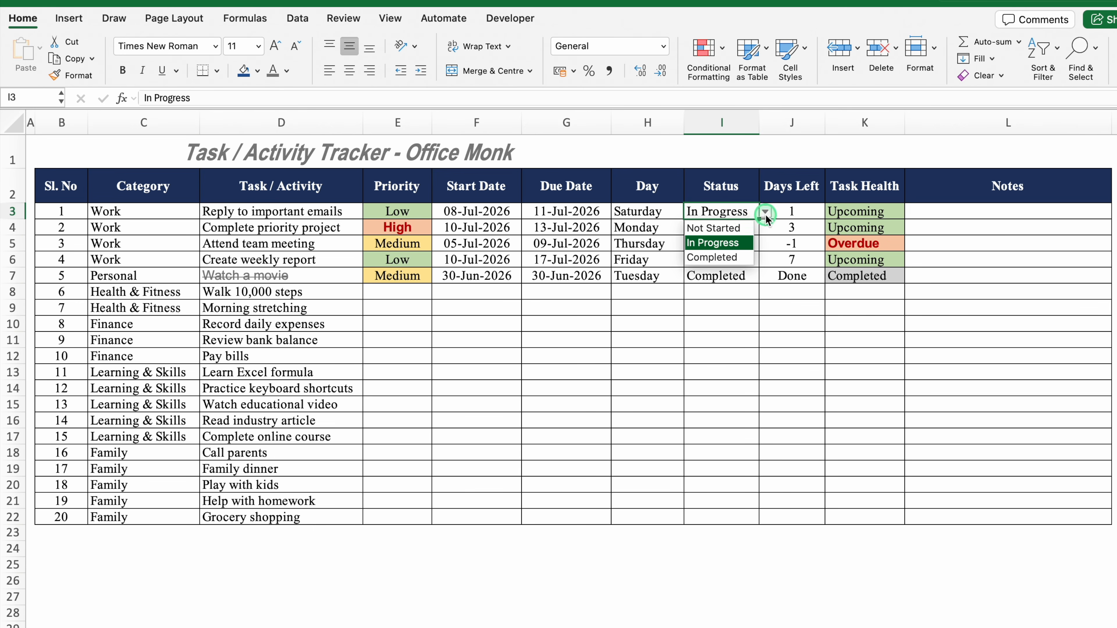
pyautogui.press('Escape')
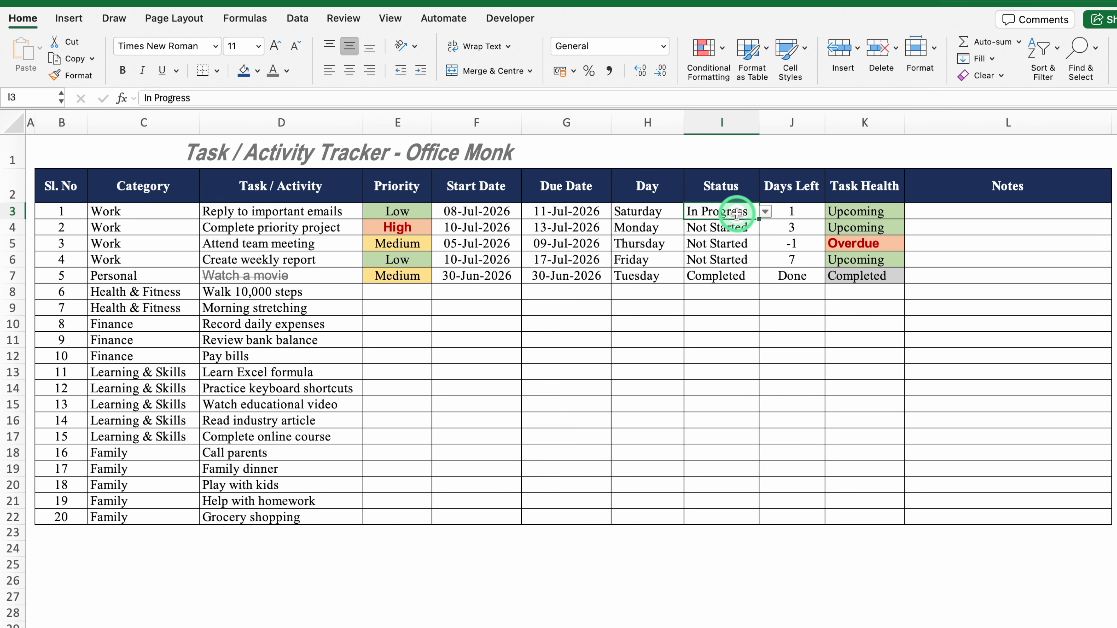
pyautogui.click(765, 213)
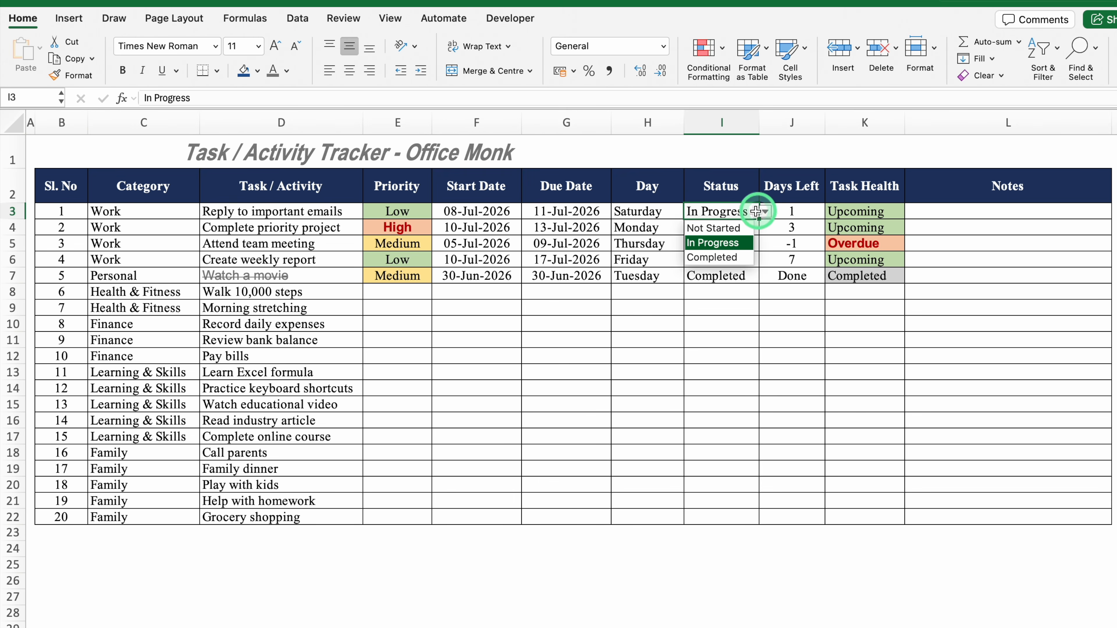
pyautogui.click(719, 259)
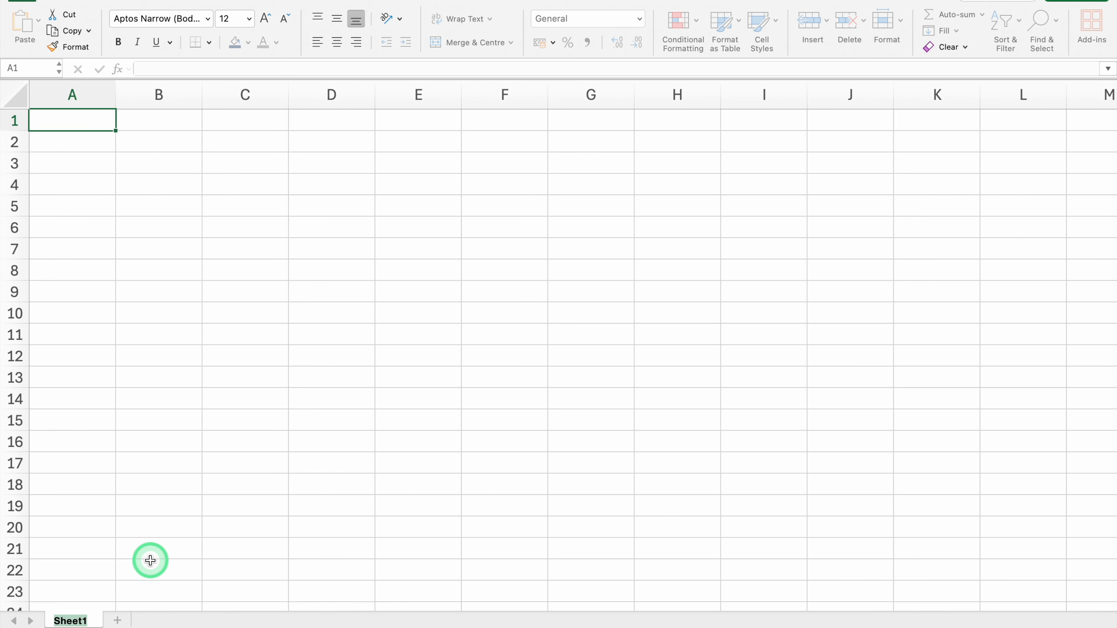
# Step: Rename Sheet1 as Settings and narrow column A to a slim margin
pyautogui.write('Settings')
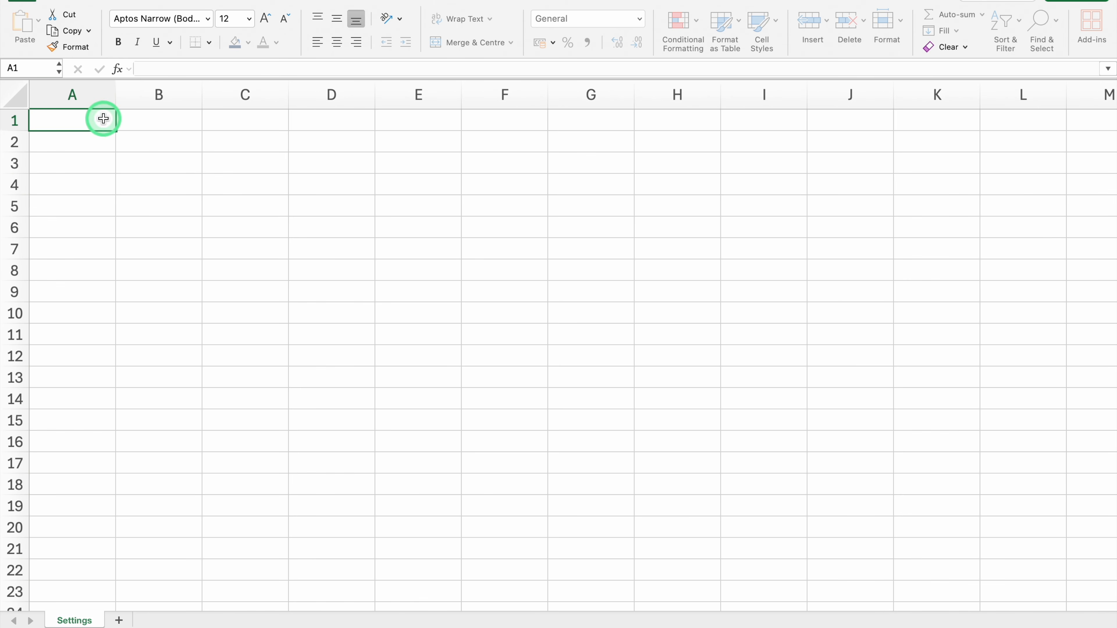
pyautogui.click(103, 113)
pyautogui.moveTo(115, 94); pyautogui.dragTo(46, 95)
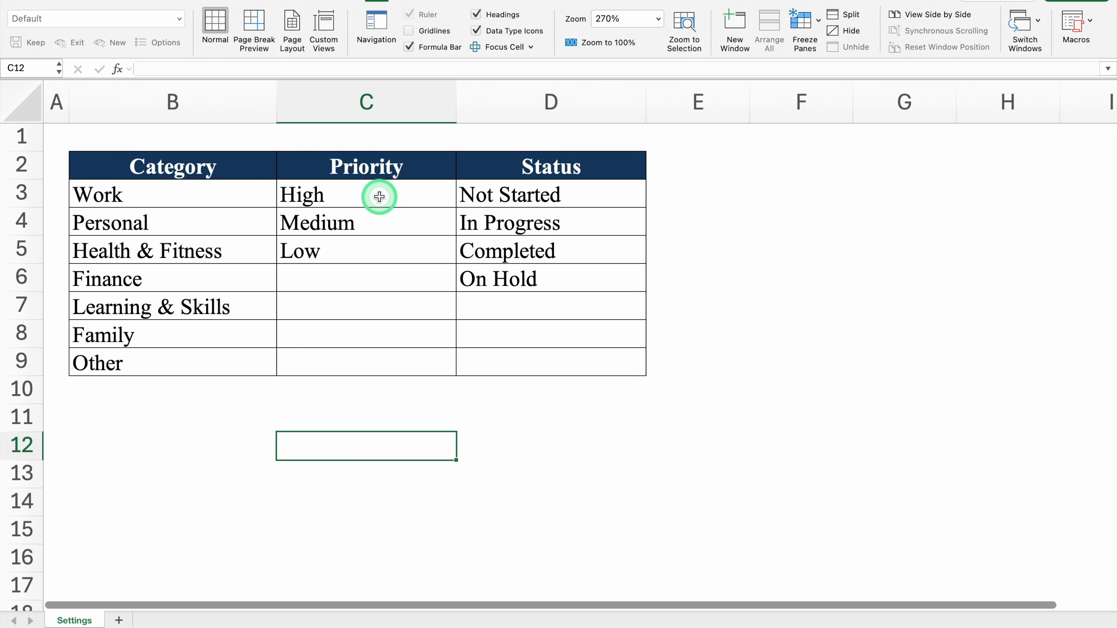
# Step: Add a new worksheet and name it Task Tracker
pyautogui.click(120, 621)
pyautogui.doubleClick(128, 621)
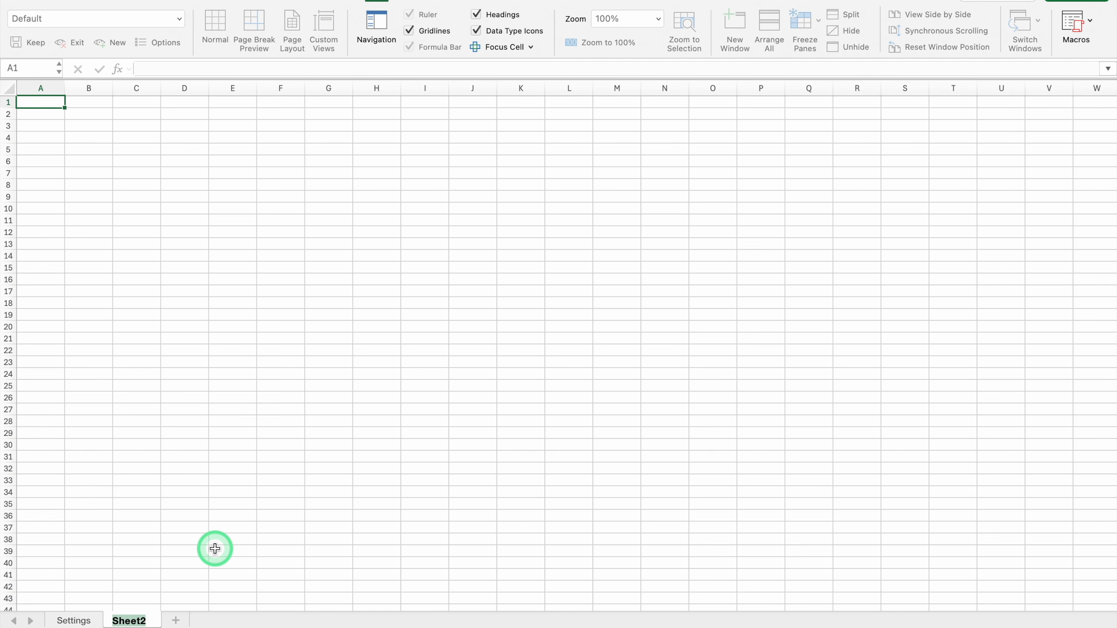
pyautogui.write('Task Tracker')
pyautogui.press('Return')
# Step: Narrow column A of the Task Tracker sheet to a slim margin and increase the height of row 2
pyautogui.moveTo(64, 90); pyautogui.dragTo(22, 90)
pyautogui.click(1061, 627)
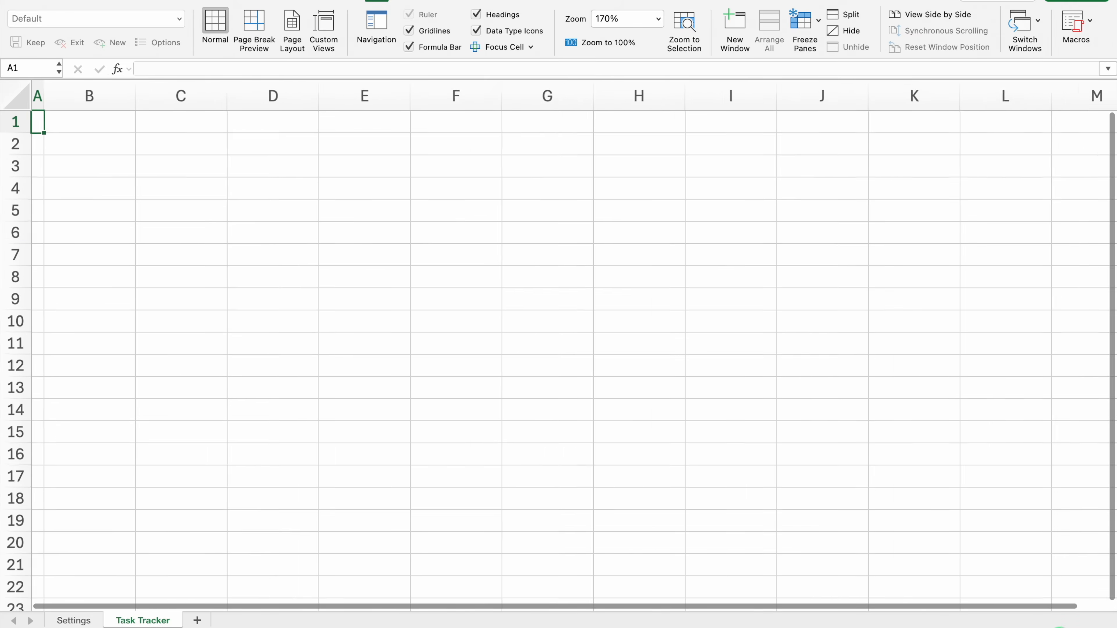
pyautogui.moveTo(27, 190); pyautogui.dragTo(32, 216)
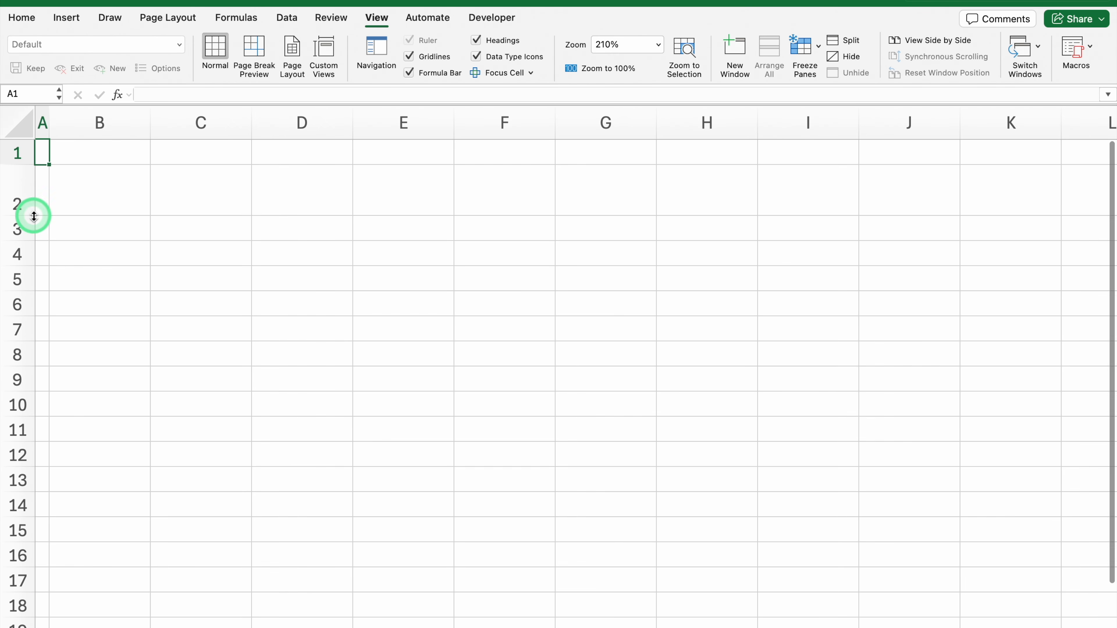
# Step: Middle-align all cells of the sheet vertically and centre row 2 horizontally
pyautogui.click(18, 120)
pyautogui.click(25, 19)
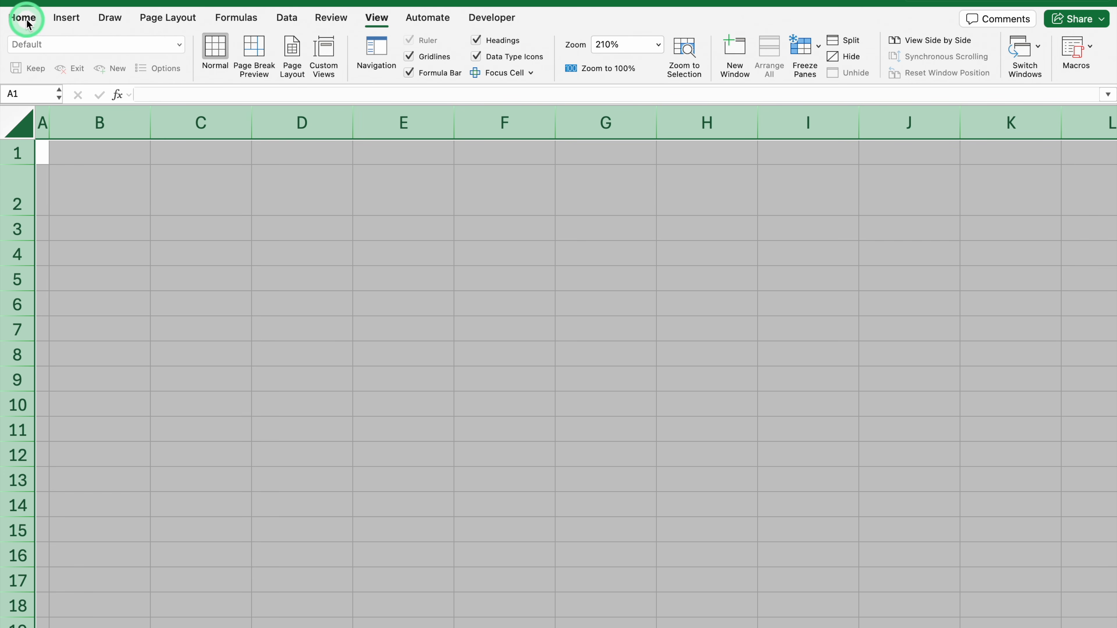
pyautogui.click(338, 46)
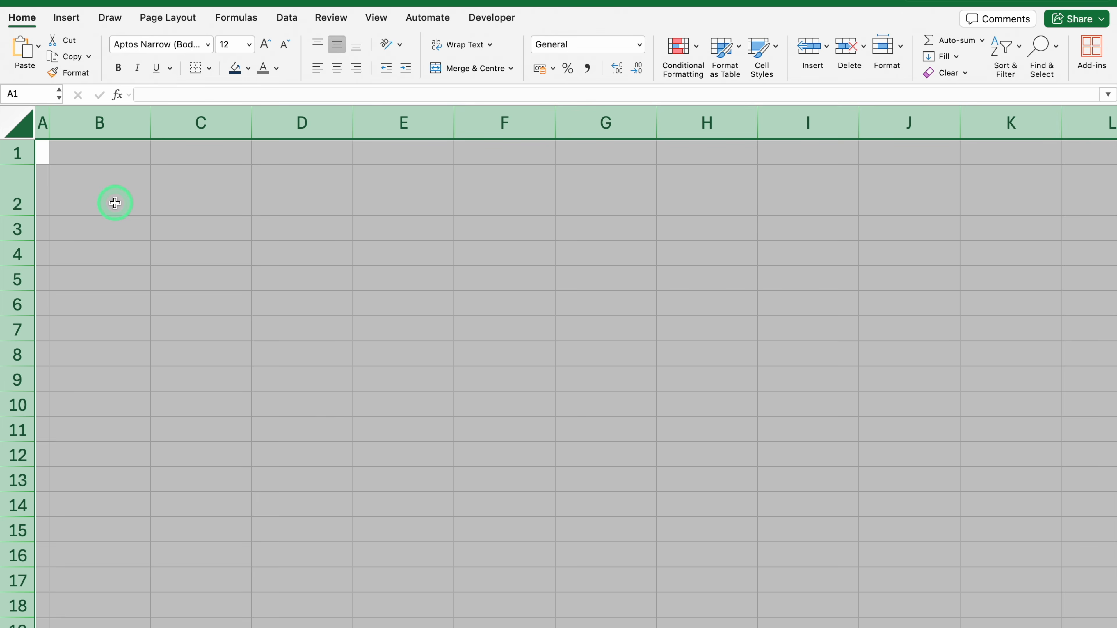
pyautogui.click(13, 194)
pyautogui.click(338, 68)
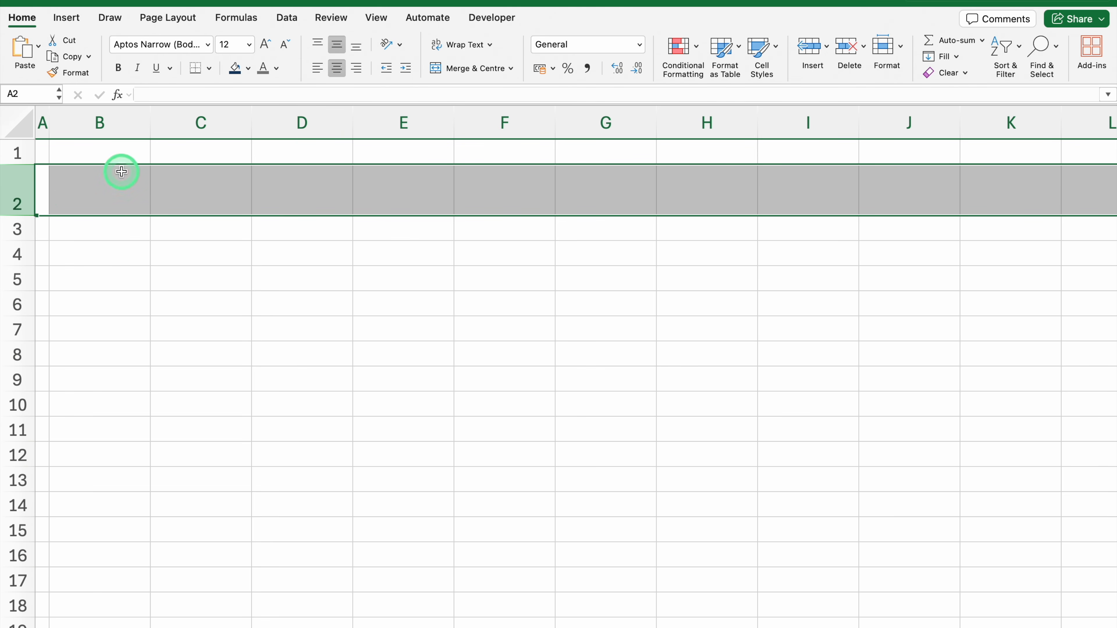
# Step: Enter the headers Sl. No., Categories, Task / Activity and Priority in cells B2 to E2
pyautogui.click(105, 187)
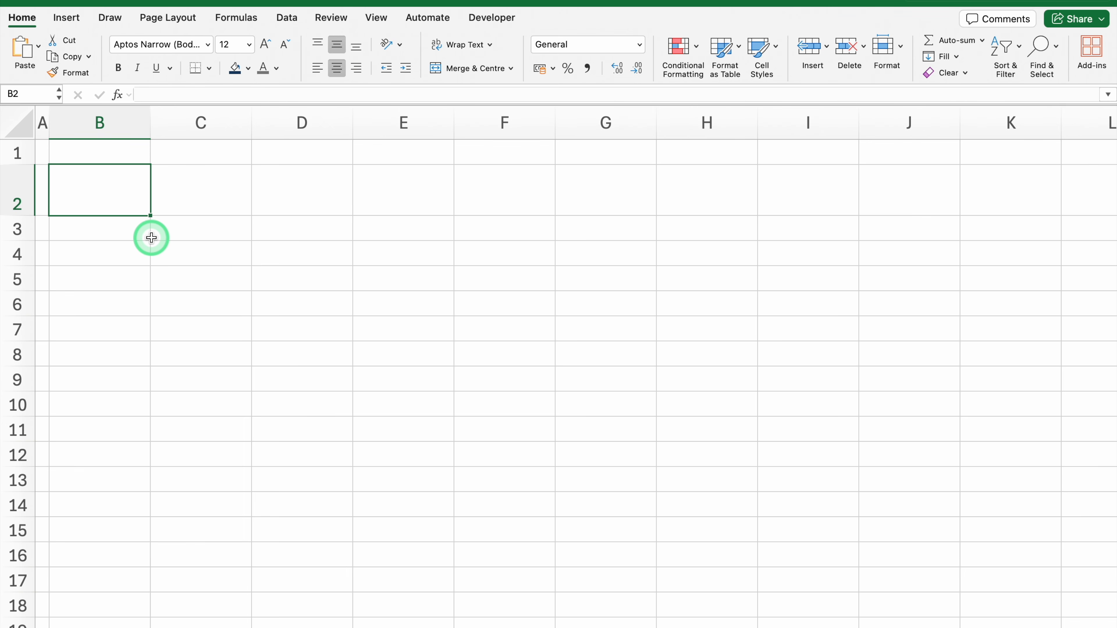
pyautogui.write('Sl. No.')
pyautogui.press('Tab')
pyautogui.write('Categories')
pyautogui.press('Tab')
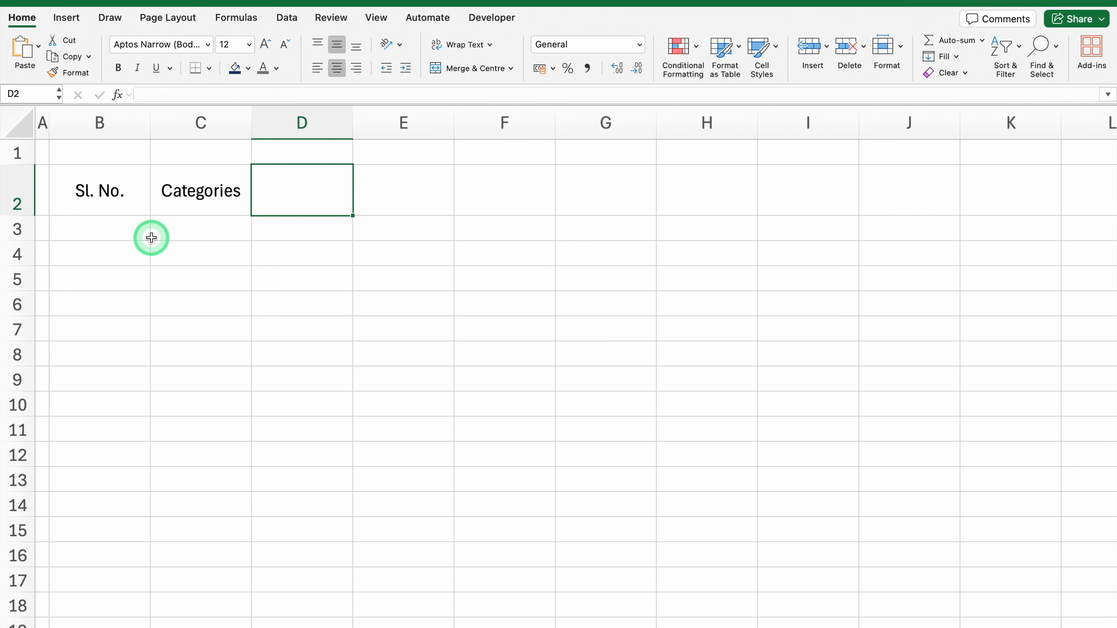
pyautogui.write('Task / Activity')
pyautogui.press('Tab')
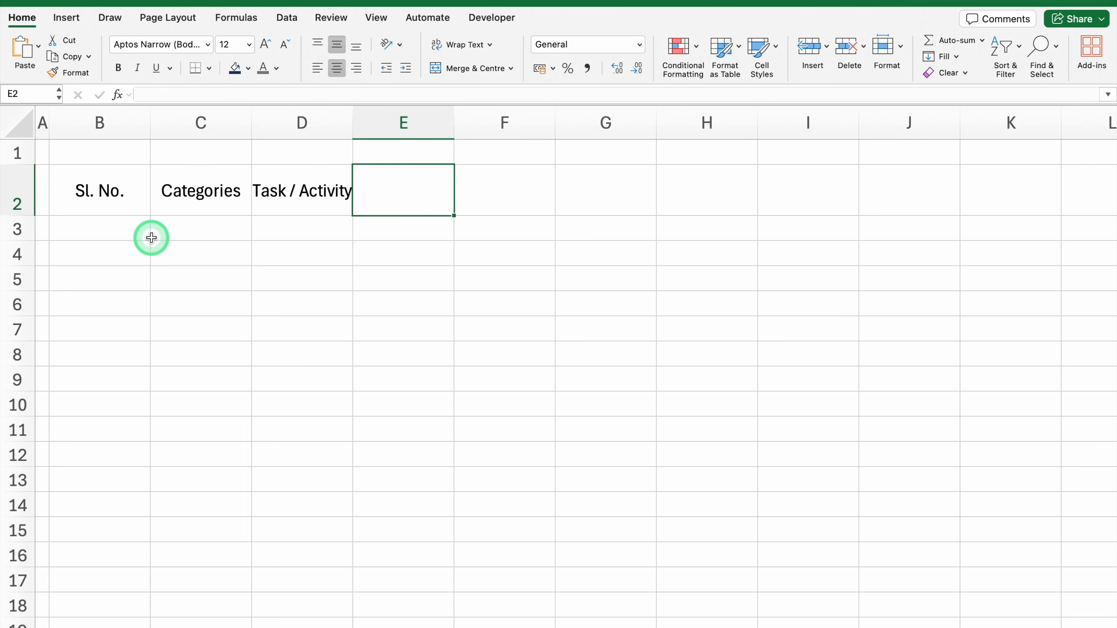
pyautogui.write('Priority')
pyautogui.press('Tab')
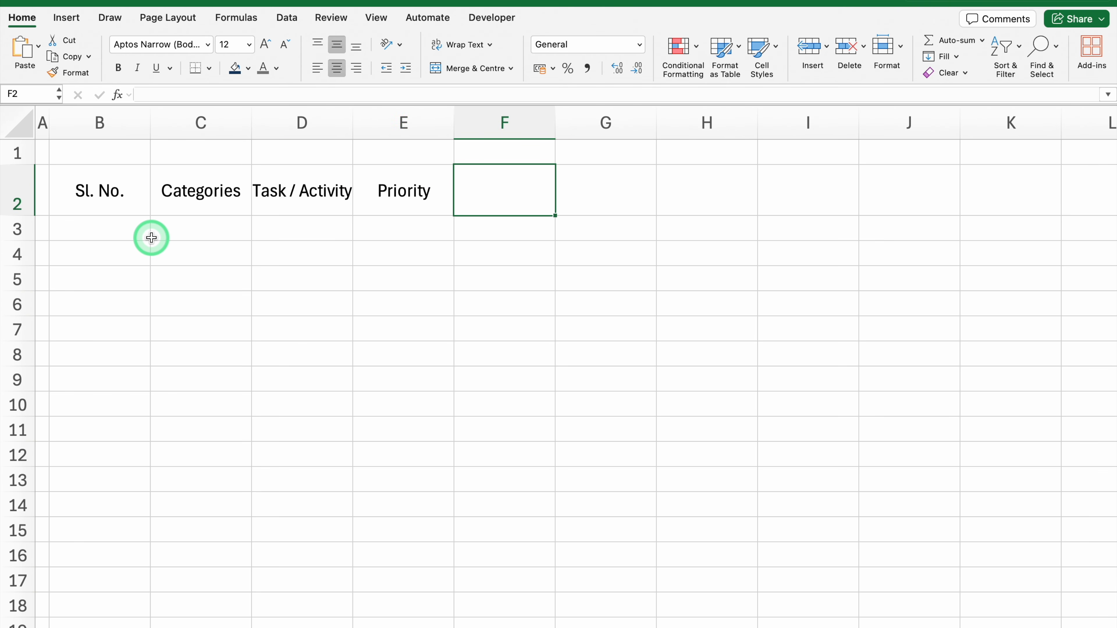
# Step: Enter the headers Start Date, Due Date, Day and Status in cells F2 to I2
pyautogui.write('Start Date')
pyautogui.press('Tab')
pyautogui.write('Due Date')
pyautogui.press('Tab')
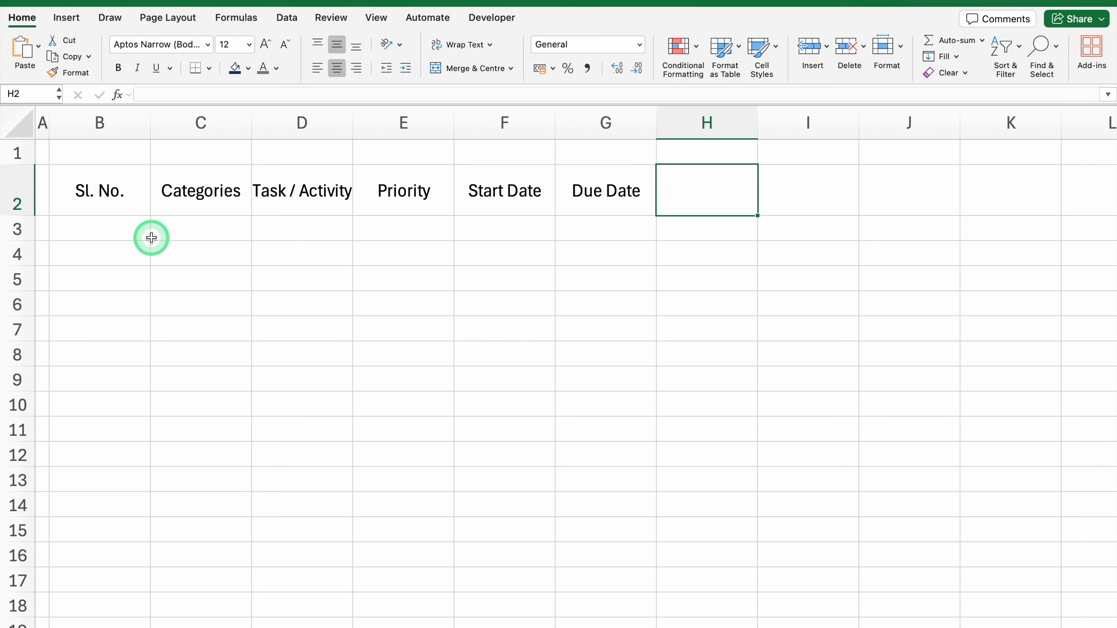
pyautogui.write('Day')
pyautogui.press('Tab')
pyautogui.write('Status')
pyautogui.press('Tab')
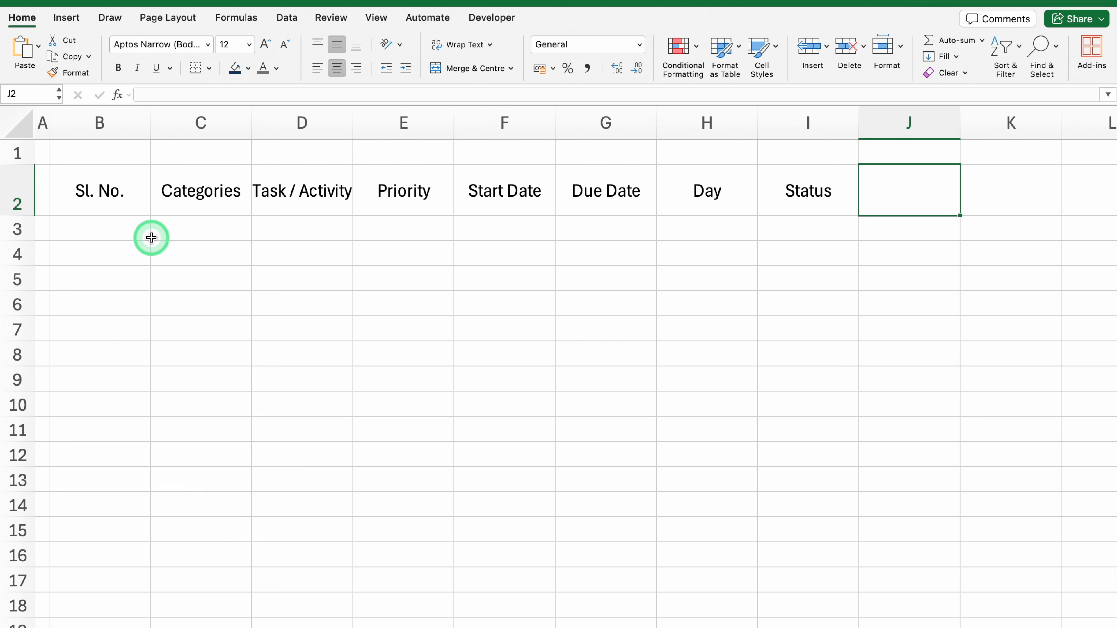
# Step: Enter the headers Days Left, Task Health and Notes in cells J2 to L2
pyautogui.write('Days Left')
pyautogui.press('Tab')
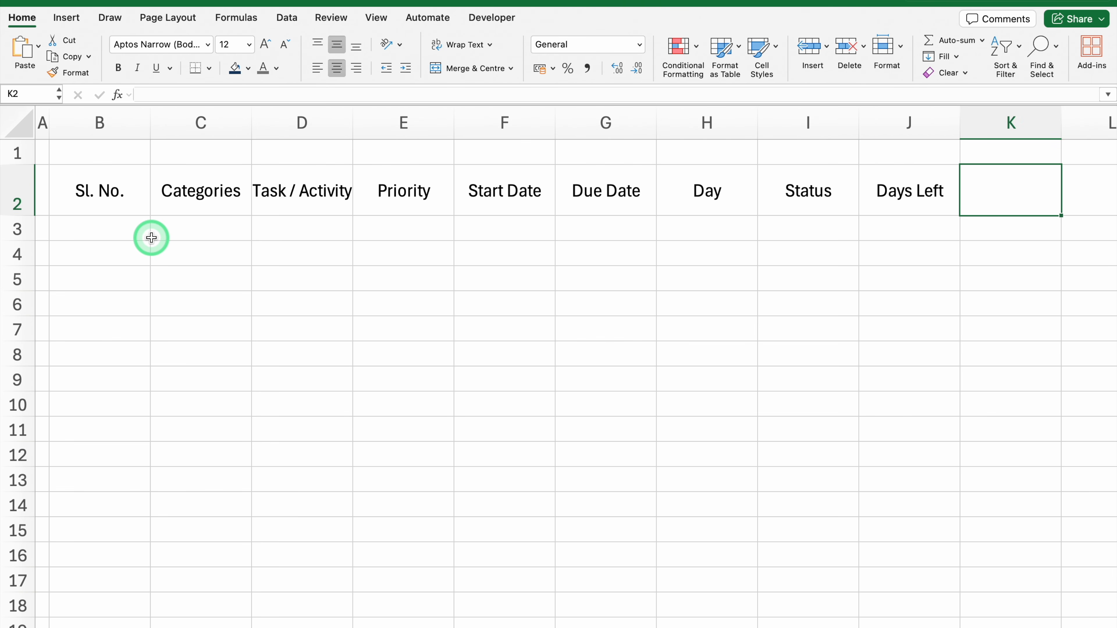
pyautogui.write('Task Health')
pyautogui.press('Tab')
pyautogui.press('Tab')
pyautogui.press('Tab')
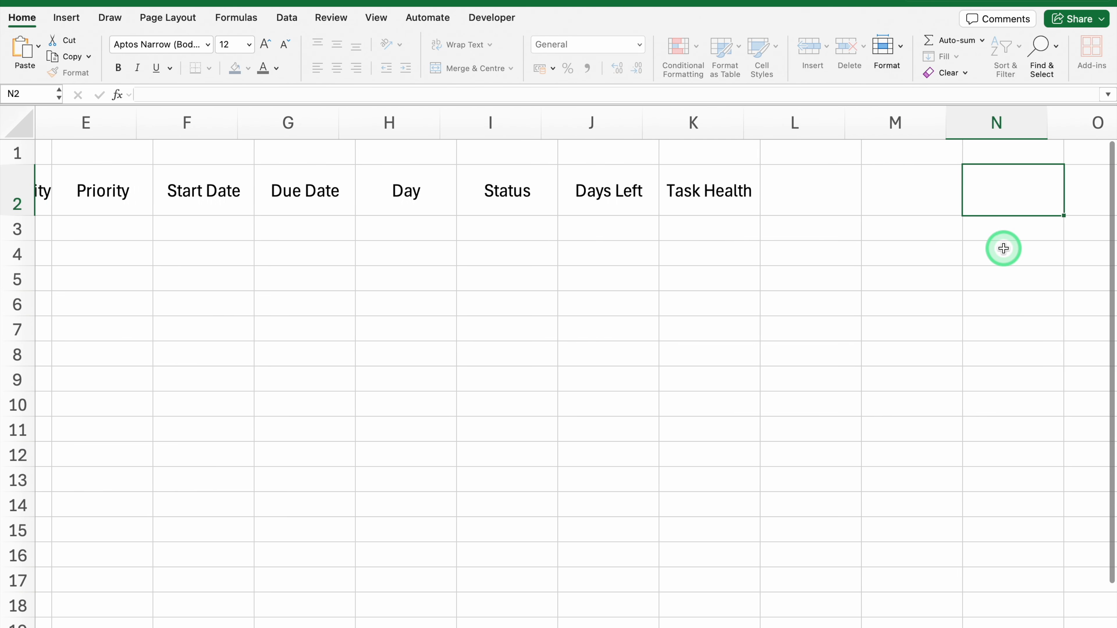
pyautogui.click(807, 175)
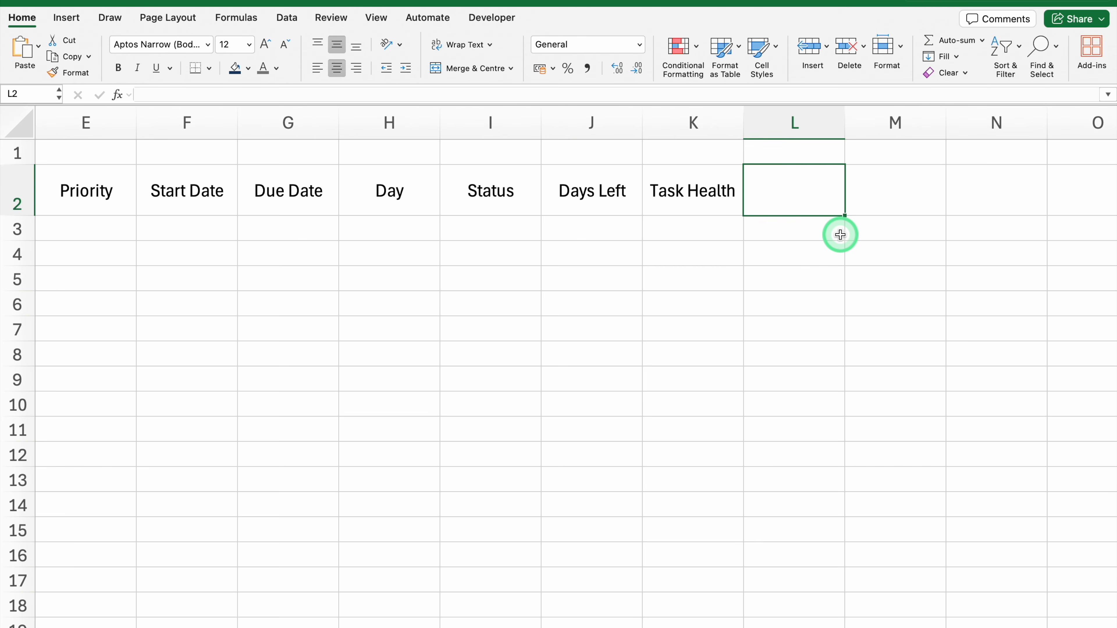
pyautogui.write('Notes')
pyautogui.click(890, 179)
# Step: Widen the Notes, Categories and Task / Activity columns, making Task / Activity much wider than Categories
pyautogui.moveTo(845, 122); pyautogui.dragTo(921, 133)
pyautogui.hscroll(-10, 780, 620)
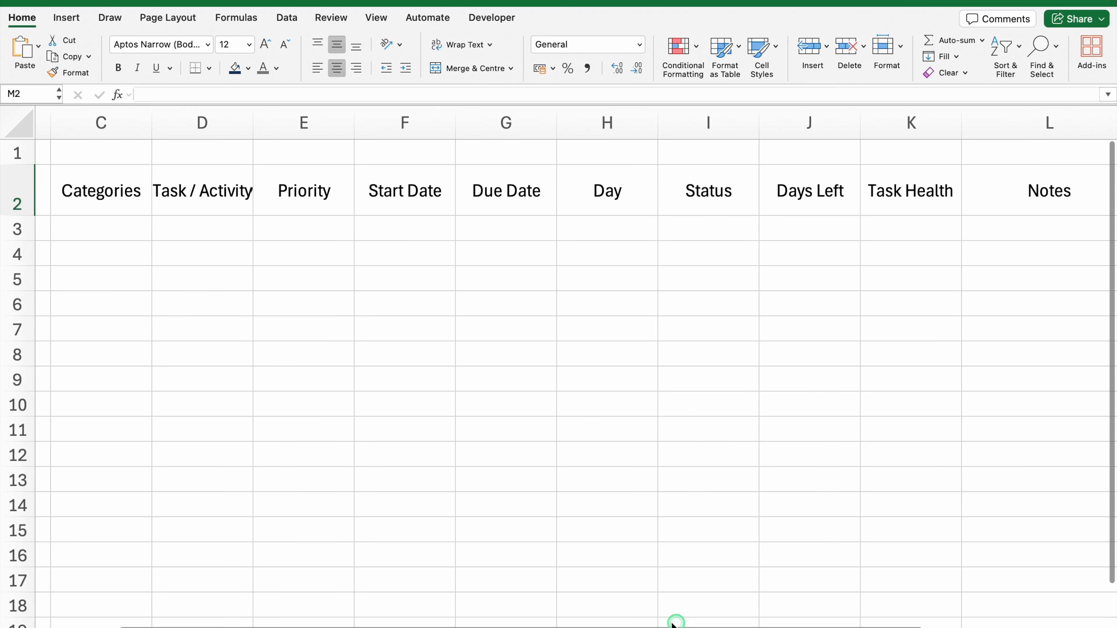
pyautogui.moveTo(354, 127); pyautogui.dragTo(390, 132)
pyautogui.moveTo(250, 115); pyautogui.dragTo(258, 117)
pyautogui.moveTo(392, 118); pyautogui.dragTo(457, 121)
# Step: Enter 1 and 2 under Sl. No. and fill the number series down to 16 in B18
pyautogui.click(111, 227)
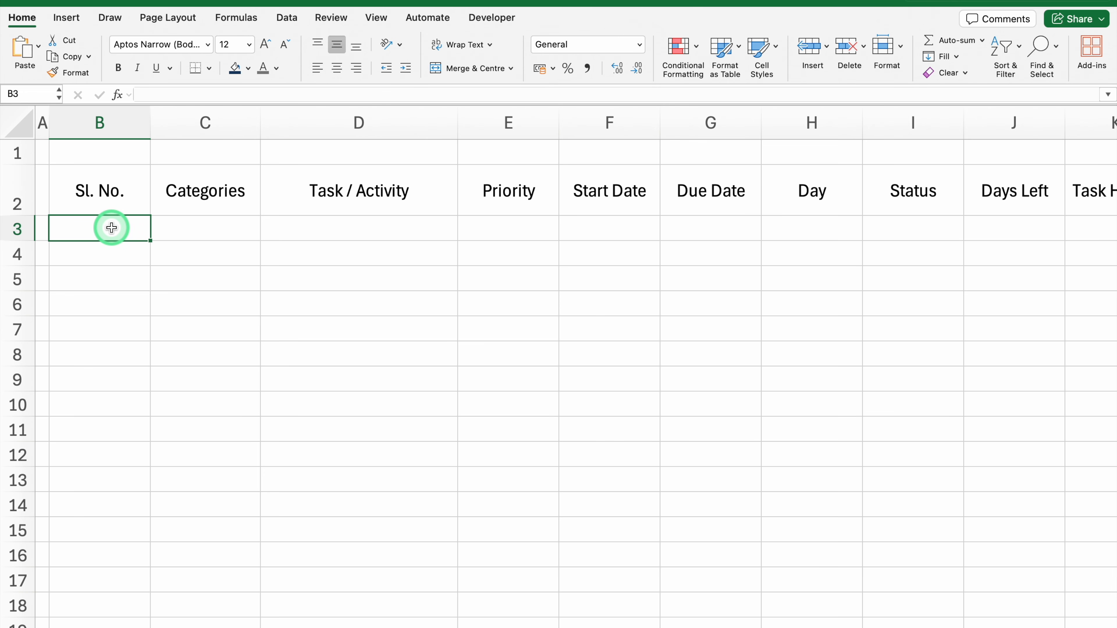
pyautogui.press('Return')
pyautogui.write('2')
pyautogui.moveTo(145, 228); pyautogui.dragTo(144, 610)
pyautogui.press('Down')
pyautogui.press('Down')
pyautogui.press('Down')
pyautogui.press('Down')
pyautogui.press('Down')
pyautogui.press('Down')
pyautogui.press('Down')
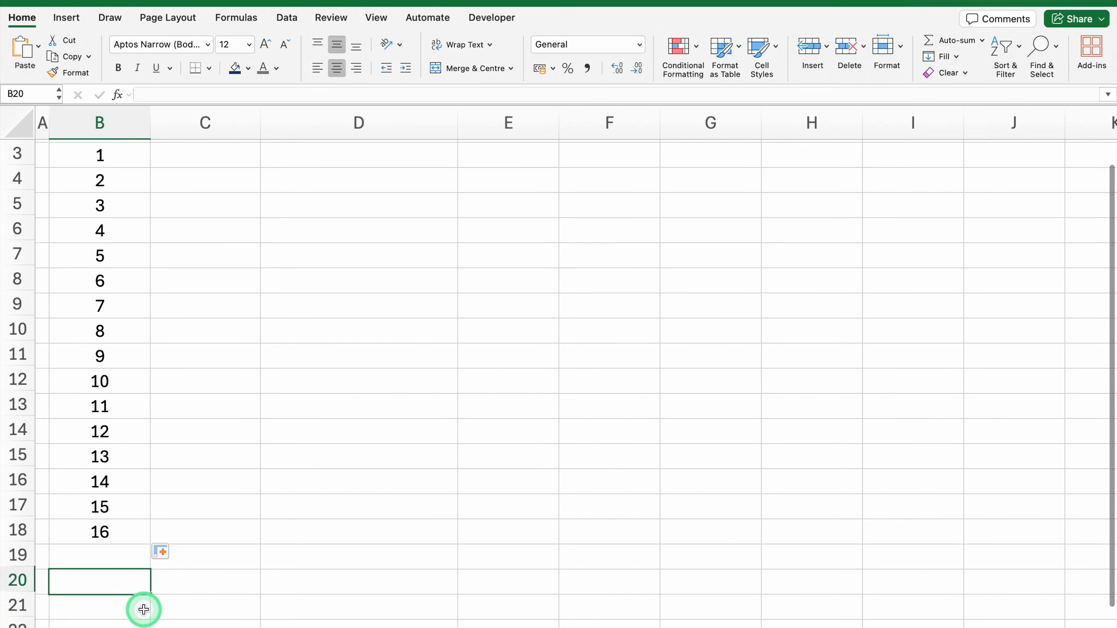
# Step: Extend the Sl. No. series down to 20 in cell B22
pyautogui.press('Up')
pyautogui.press('Up')
pyautogui.press('Up')
pyautogui.press('Up')
pyautogui.press('Up')
pyautogui.press('Up')
pyautogui.moveTo(127, 404); pyautogui.dragTo(149, 532)
pyautogui.click(148, 520)
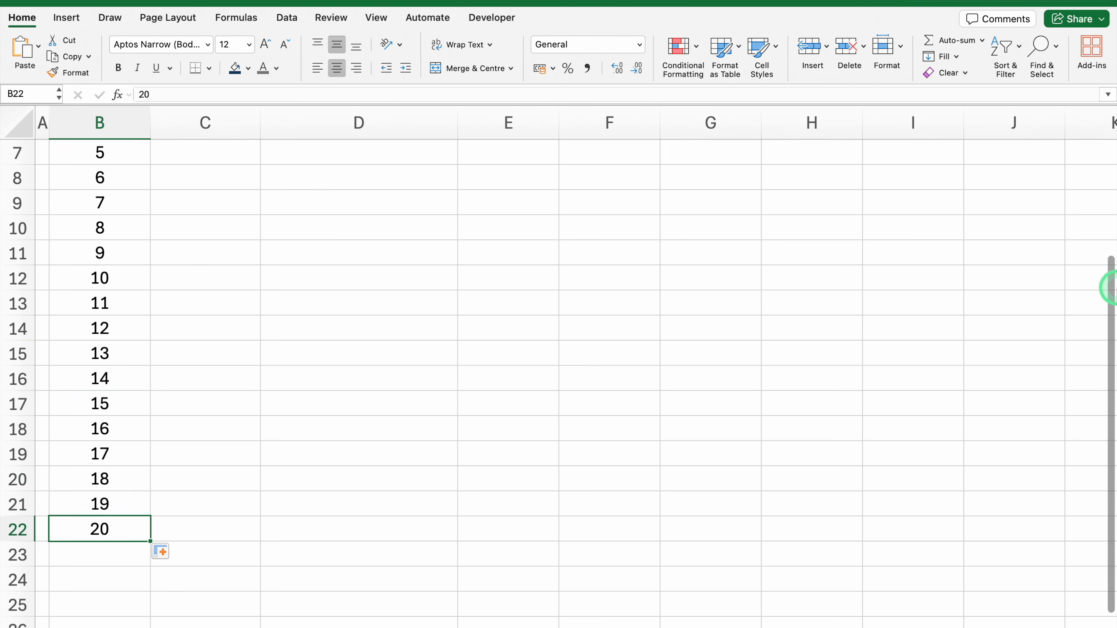
# Step: Apply all borders to the whole tracker table, B2:L22
pyautogui.scroll(3, 1109, 320)
pyautogui.click(104, 193)
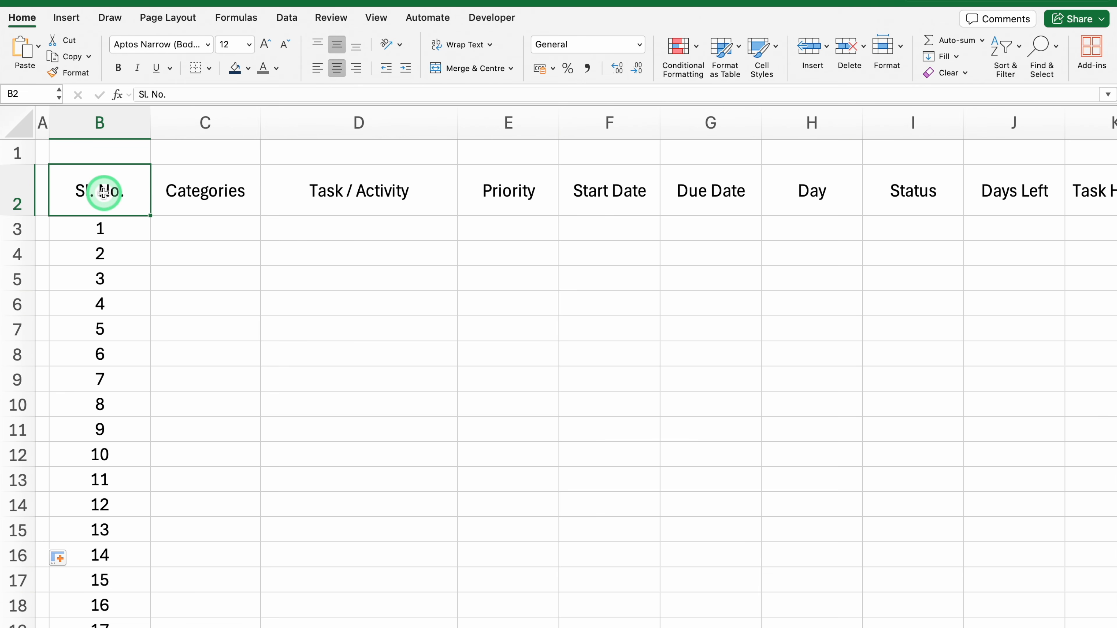
pyautogui.hotkey('ctrl', 'shift', 'Down')
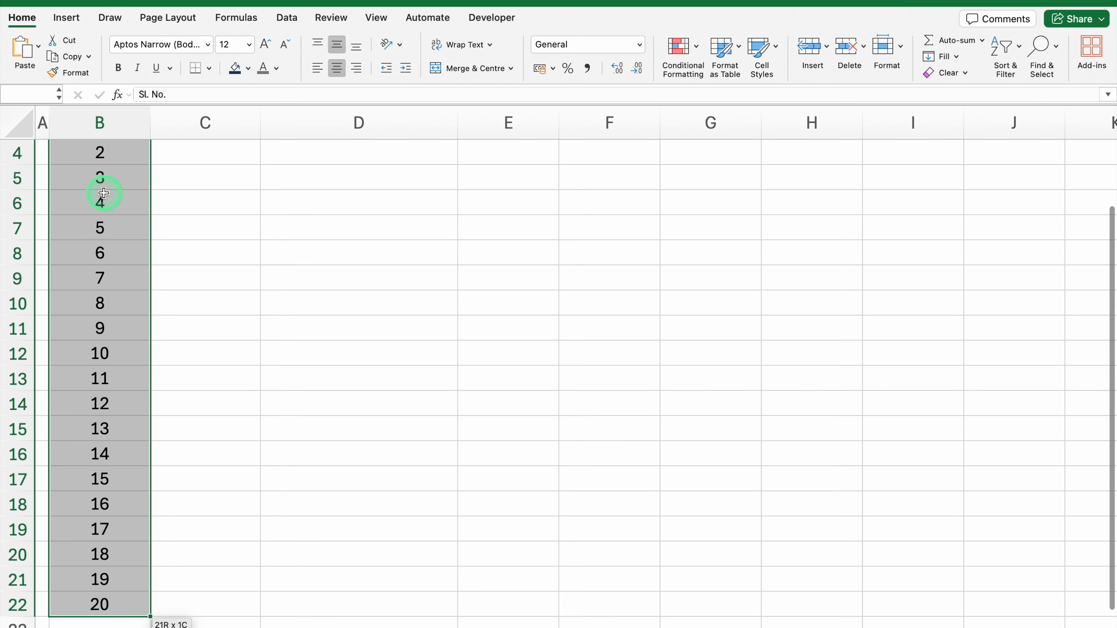
pyautogui.hotkey('ctrl', 'shift', 'Right')
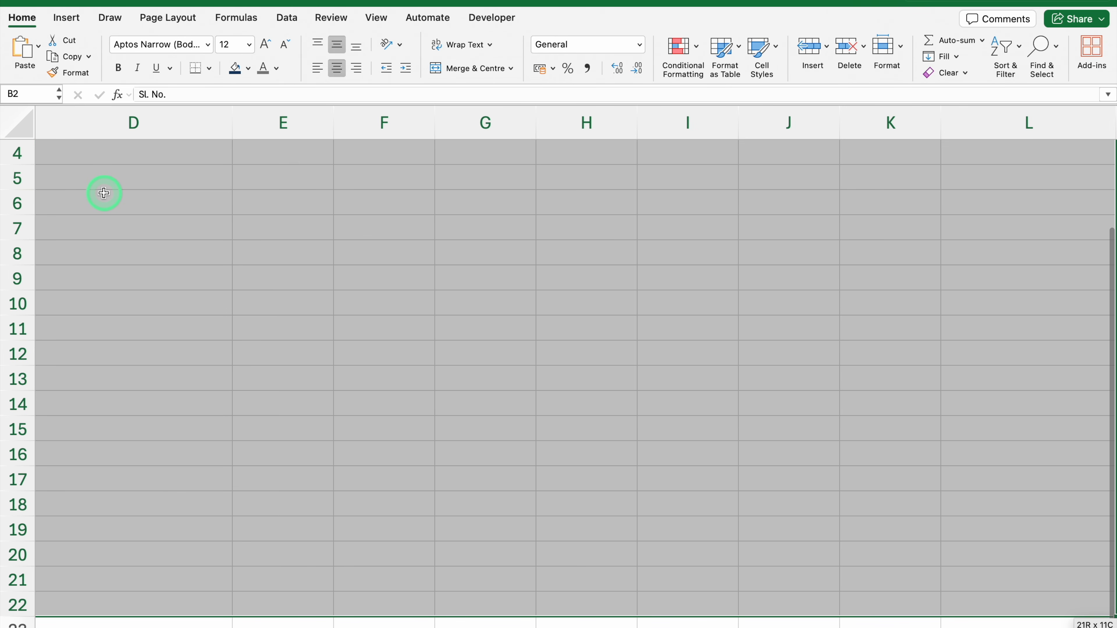
pyautogui.click(209, 68)
pyautogui.click(252, 203)
# Step: Format the header row B2:L2 with a dark blue fill and bold white text
pyautogui.click(109, 190)
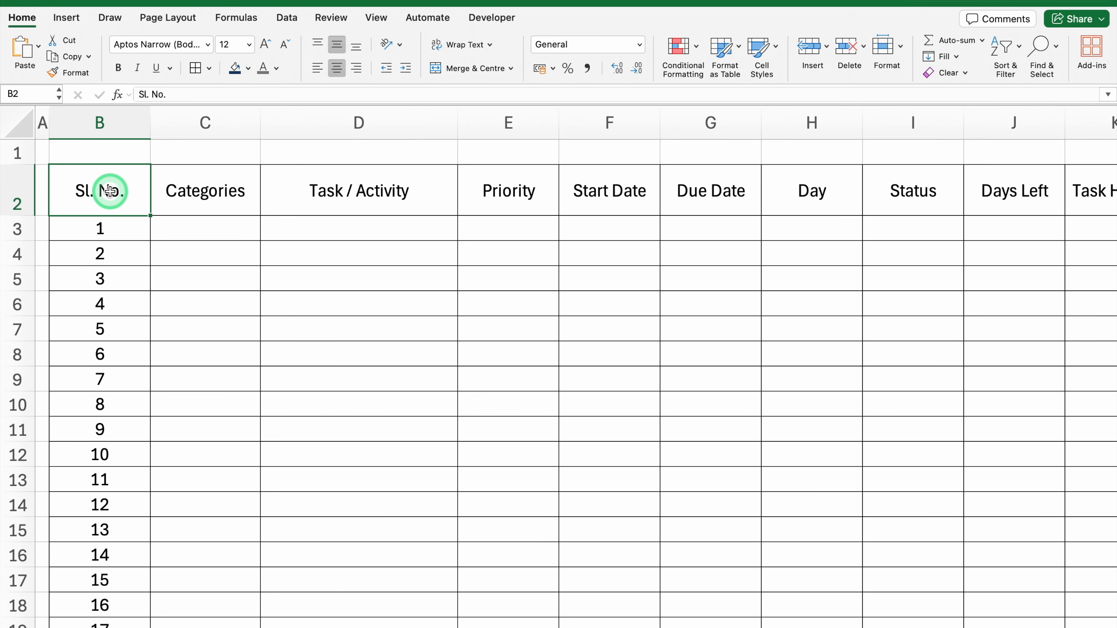
pyautogui.hotkey('ctrl', 'shift', 'Right')
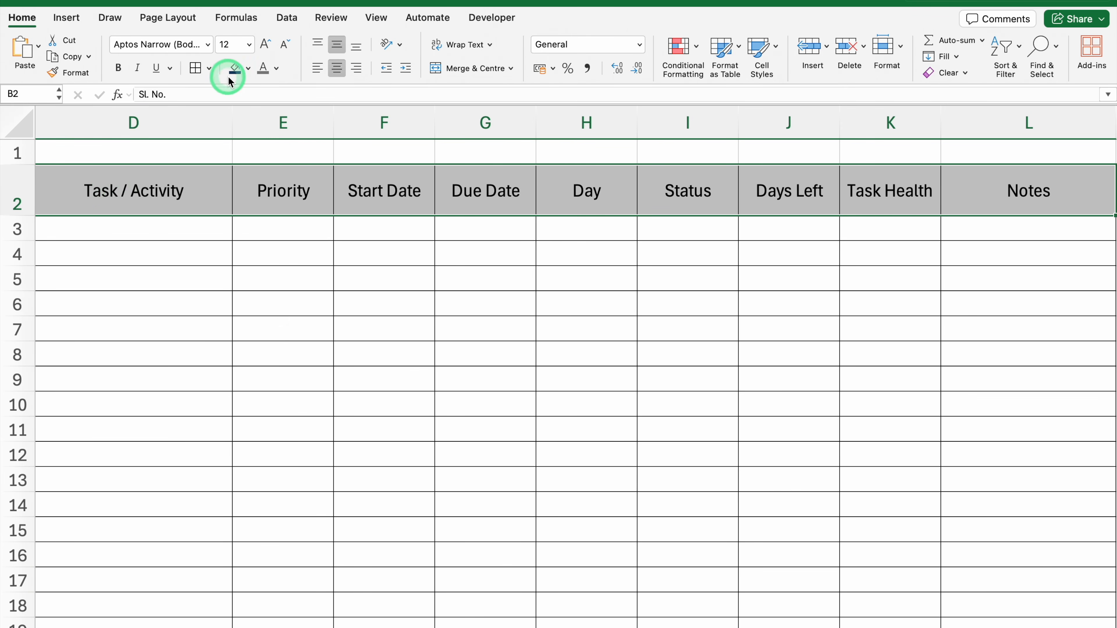
pyautogui.click(233, 69)
pyautogui.click(277, 71)
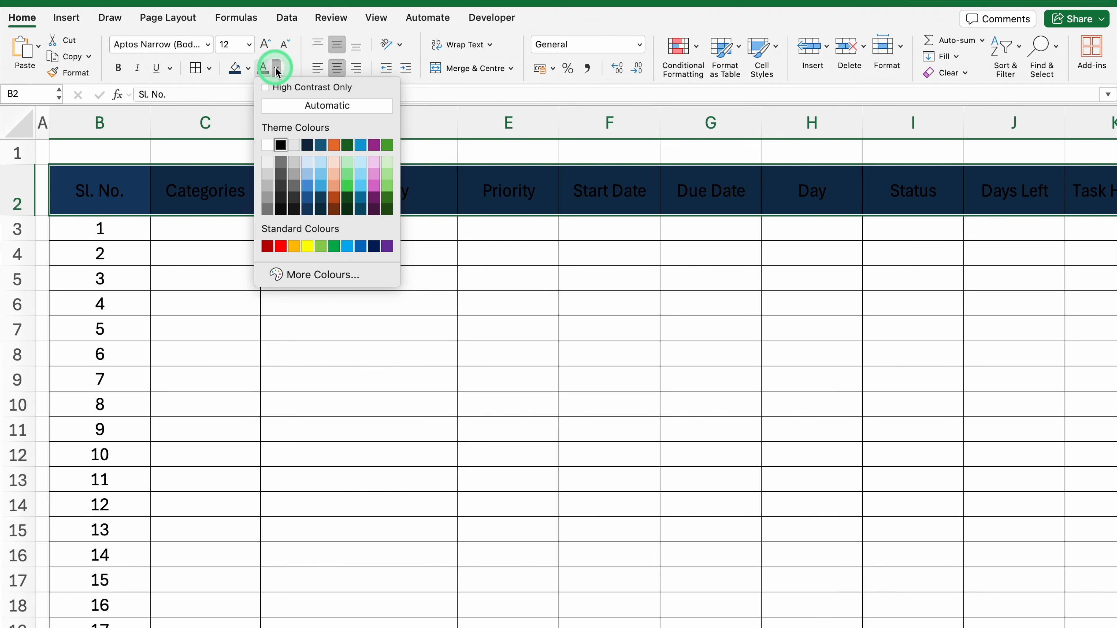
pyautogui.click(269, 147)
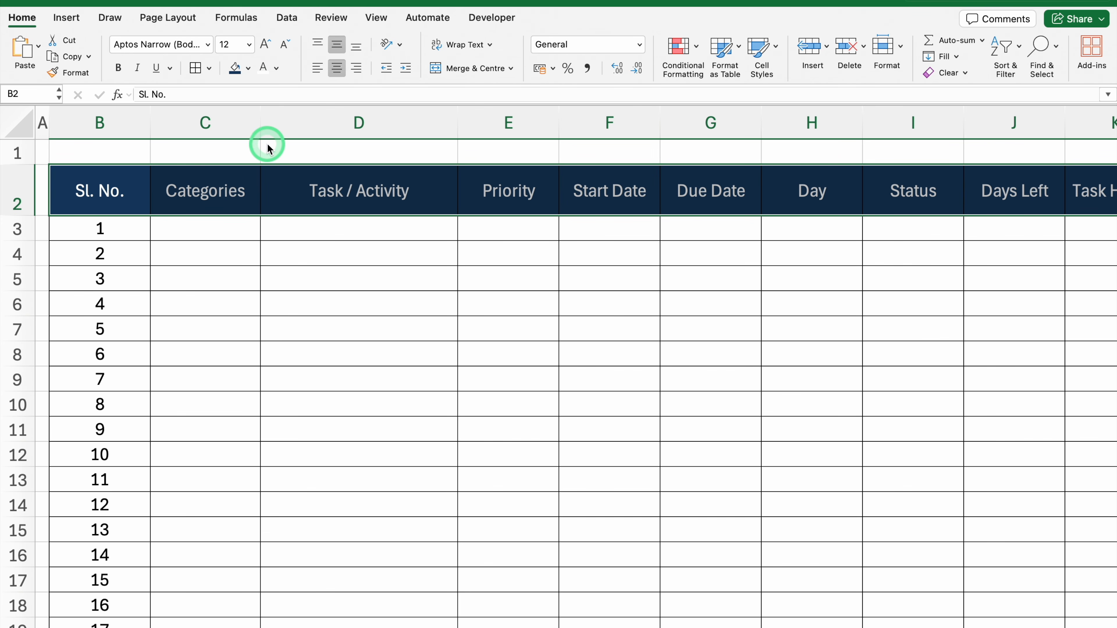
pyautogui.click(118, 67)
# Step: Set up data validation of type List on the Categories cells C3:C22
pyautogui.click(209, 232)
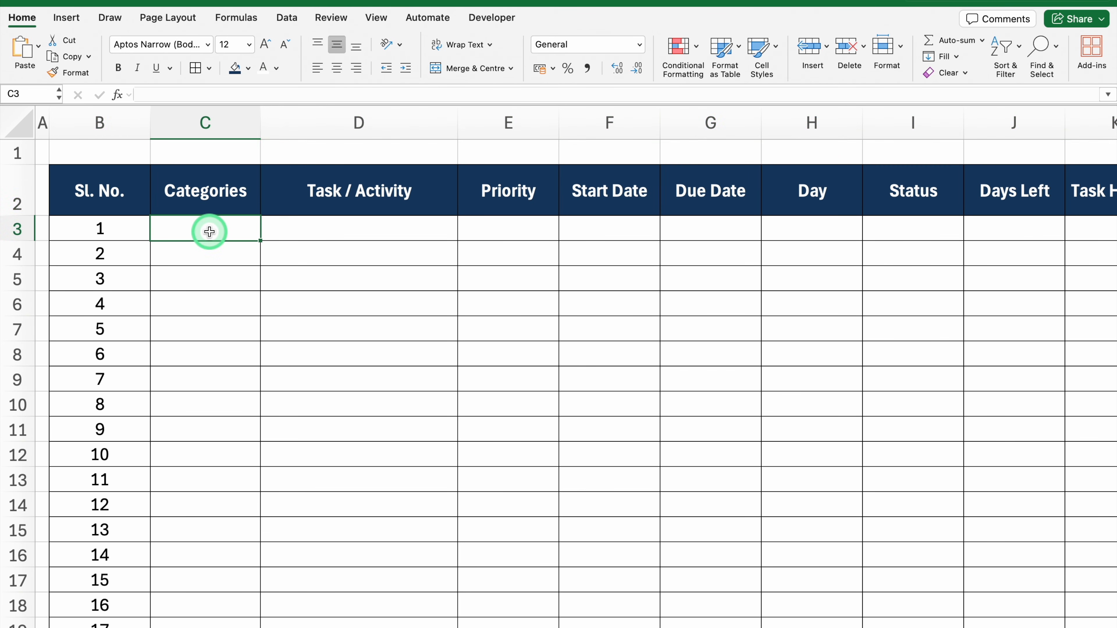
pyautogui.moveTo(209, 231); pyautogui.dragTo(209, 624)
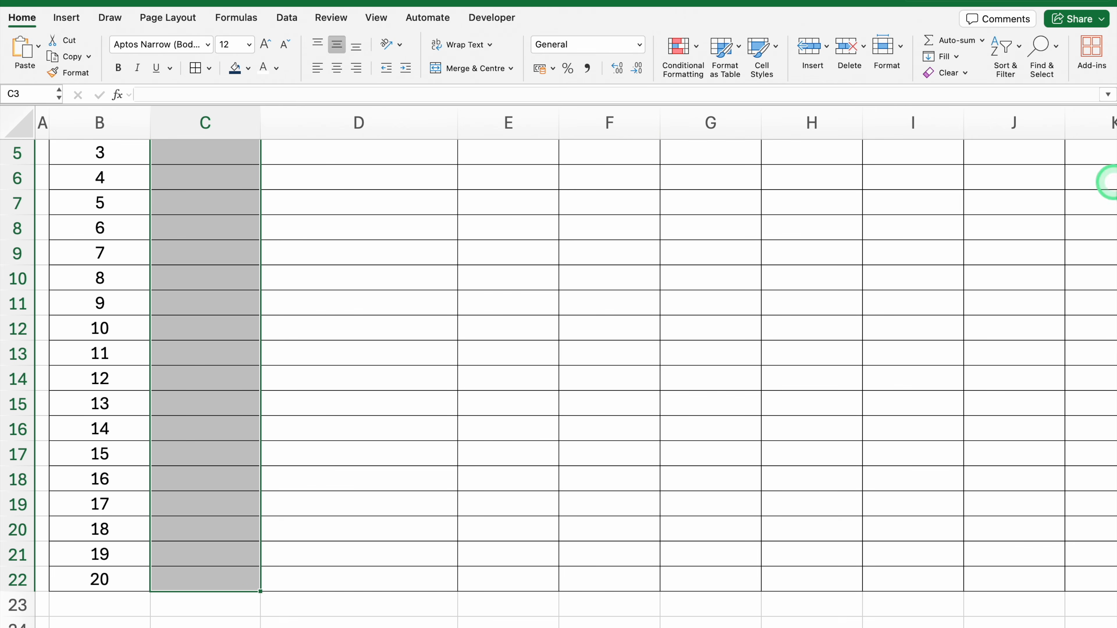
pyautogui.moveTo(1105, 319); pyautogui.dragTo(1109, 140)
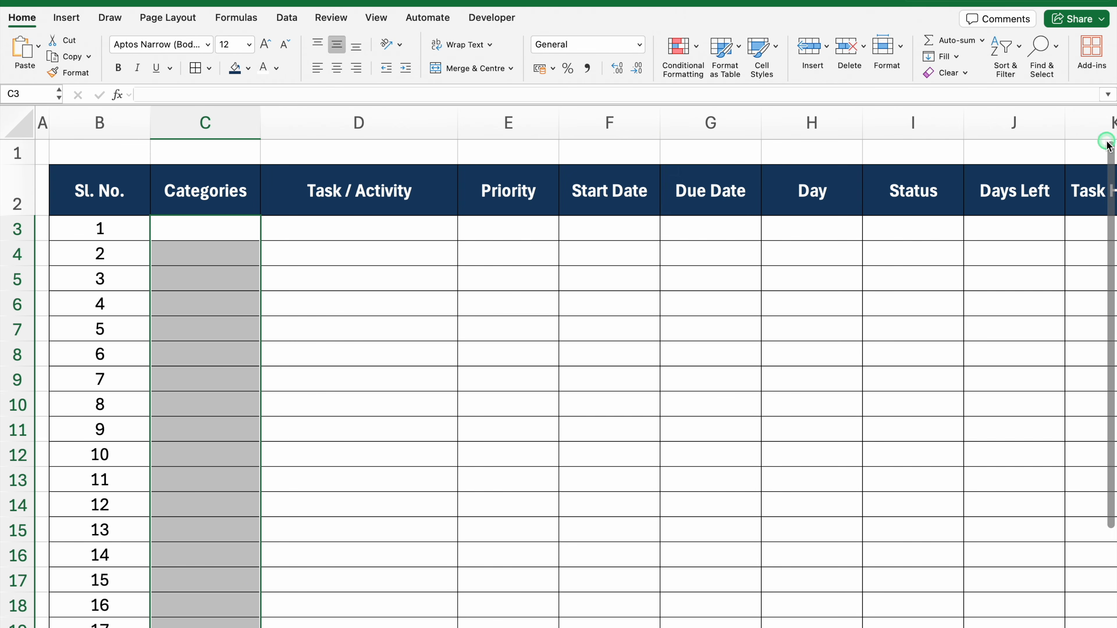
pyautogui.click(289, 19)
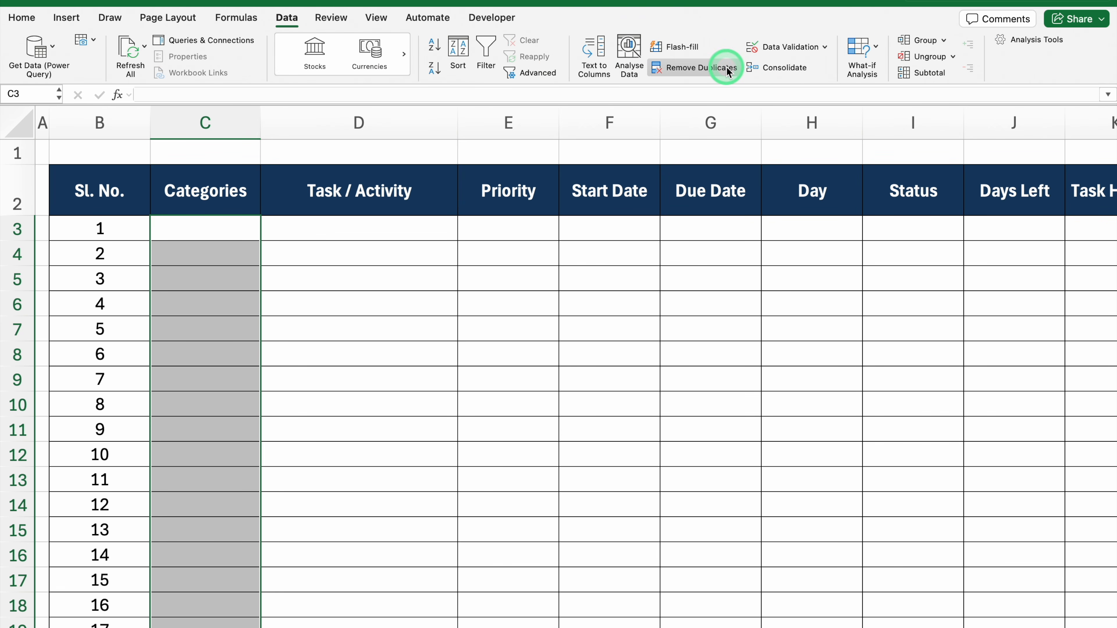
pyautogui.click(796, 53)
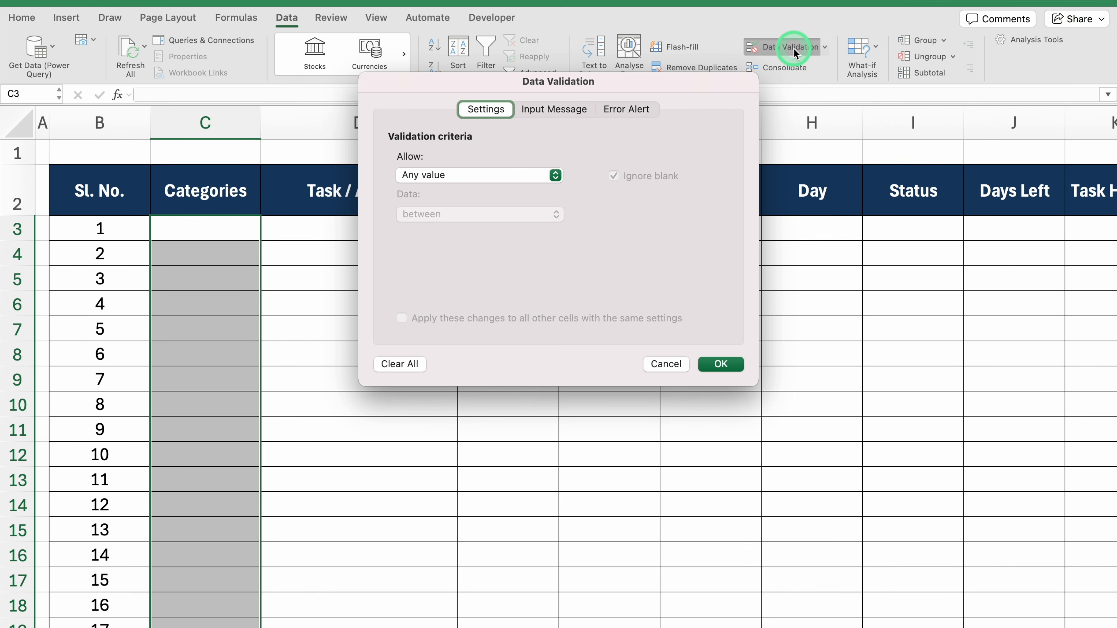
pyautogui.click(515, 175)
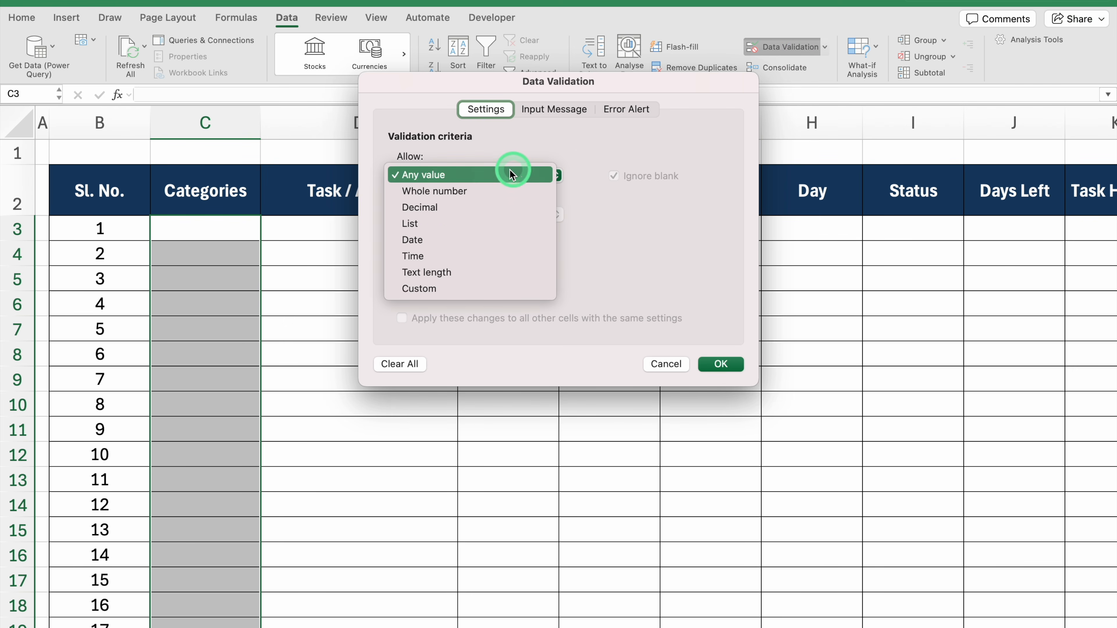
pyautogui.click(462, 222)
# Step: Use Settings!$B$3:$B$9 as the Categories list source and apply the validation
pyautogui.click(457, 253)
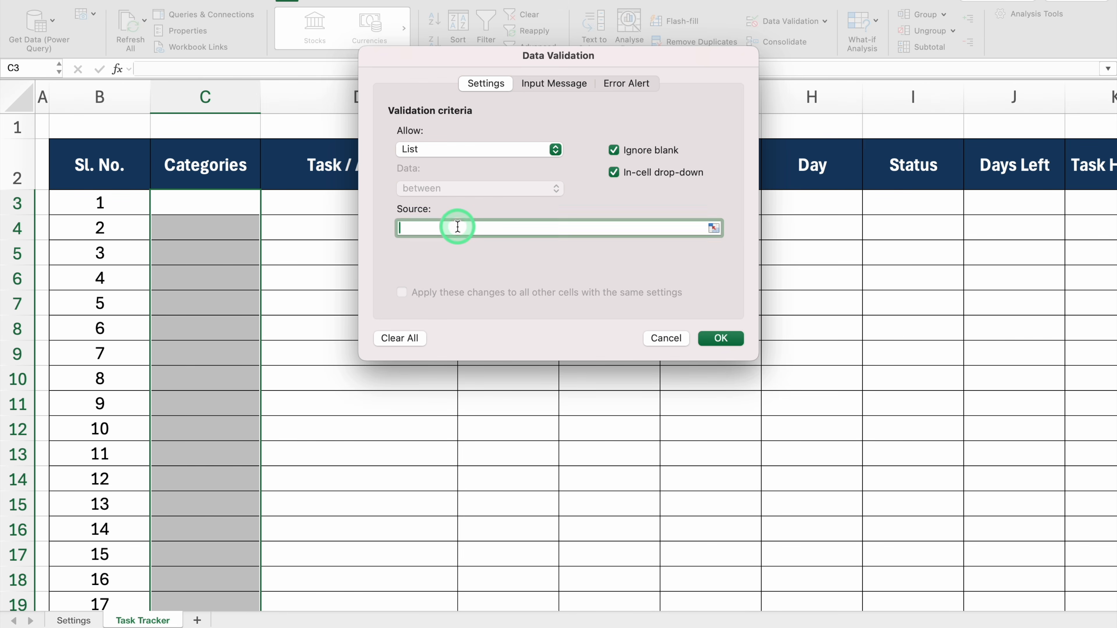
pyautogui.click(714, 228)
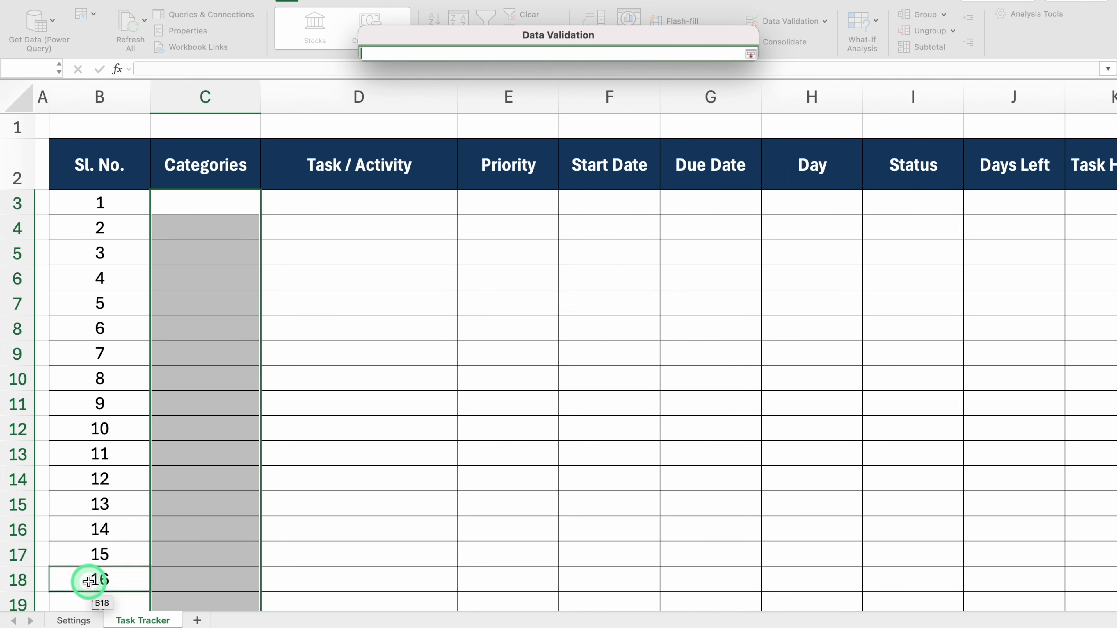
pyautogui.click(75, 621)
pyautogui.moveTo(182, 194); pyautogui.dragTo(188, 355)
pyautogui.click(751, 54)
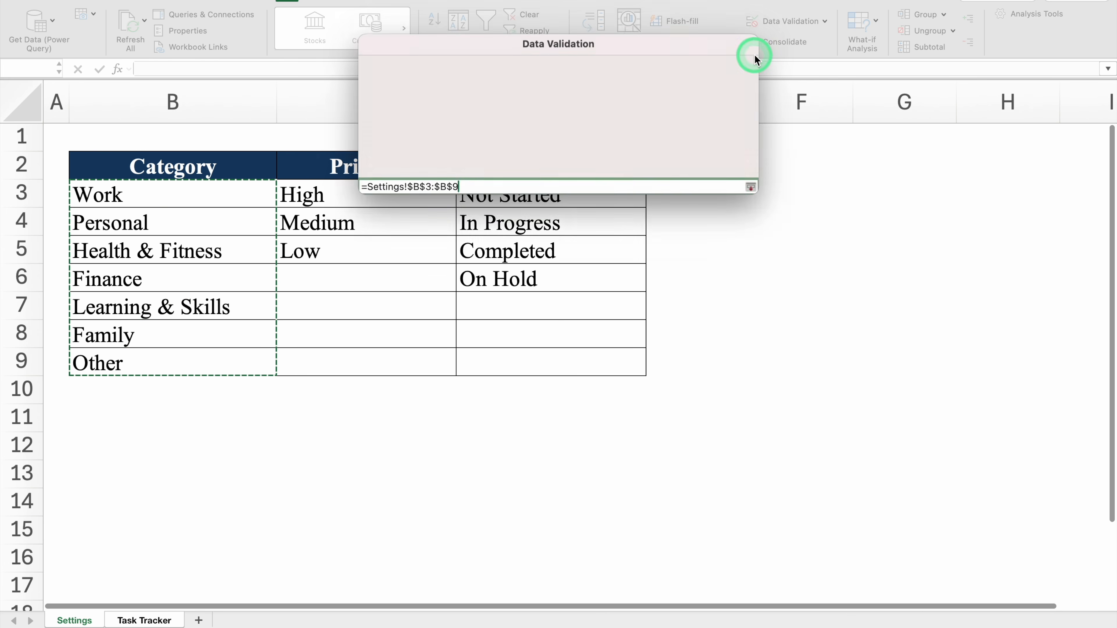
pyautogui.click(720, 338)
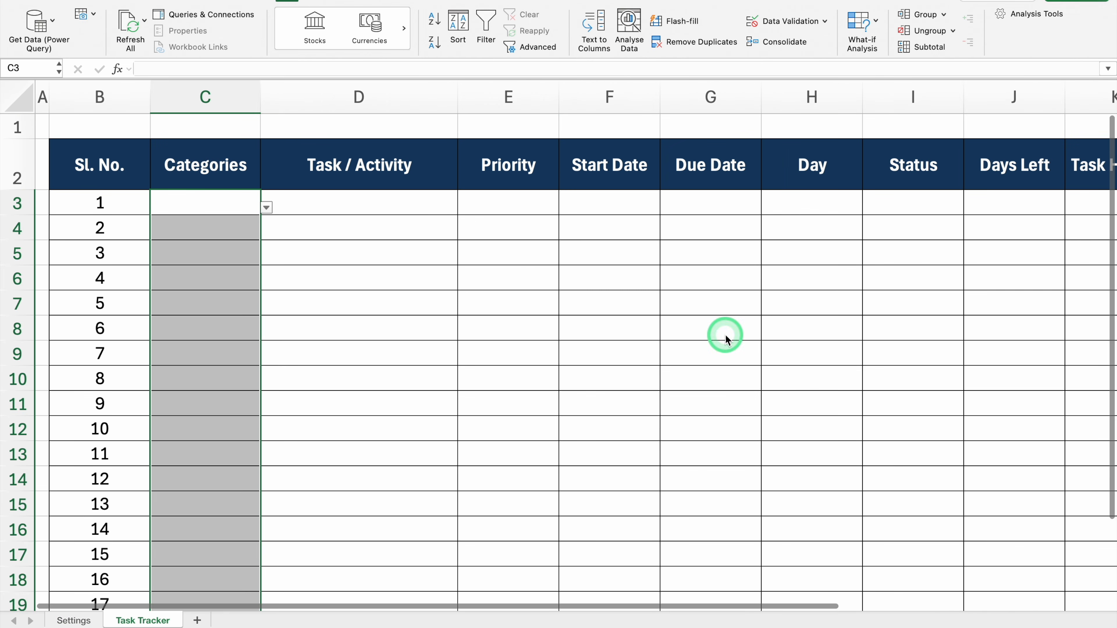
# Step: Choose Work from the category drop-down in cells C3 and C4, and move on to C5
pyautogui.click(255, 206)
pyautogui.click(266, 208)
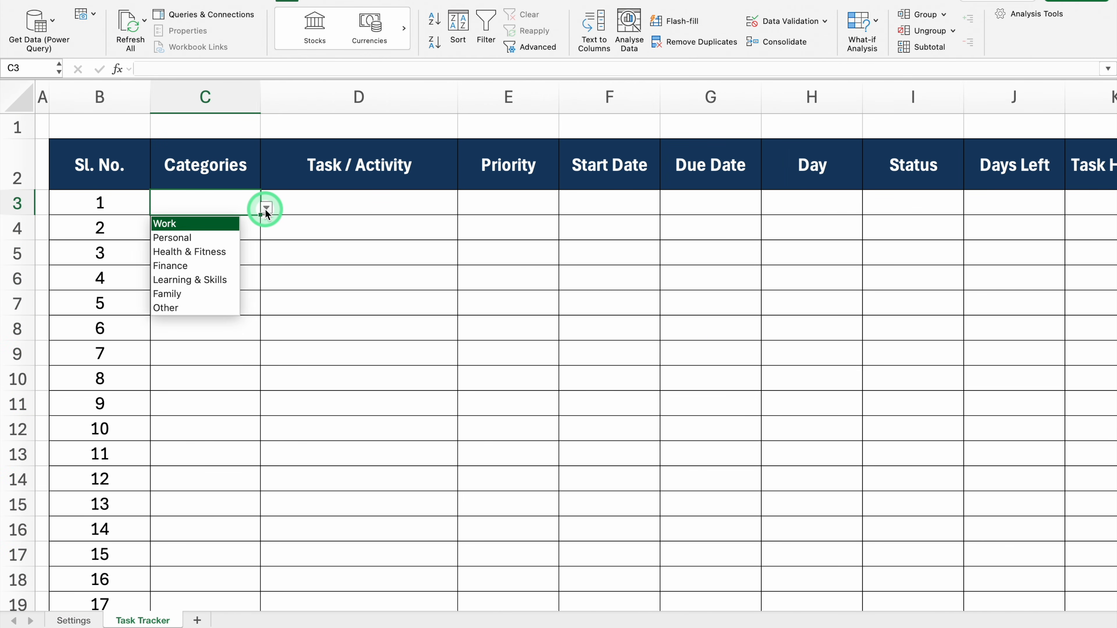
pyautogui.click(230, 223)
pyautogui.click(231, 227)
pyautogui.click(265, 232)
pyautogui.click(200, 245)
pyautogui.click(207, 254)
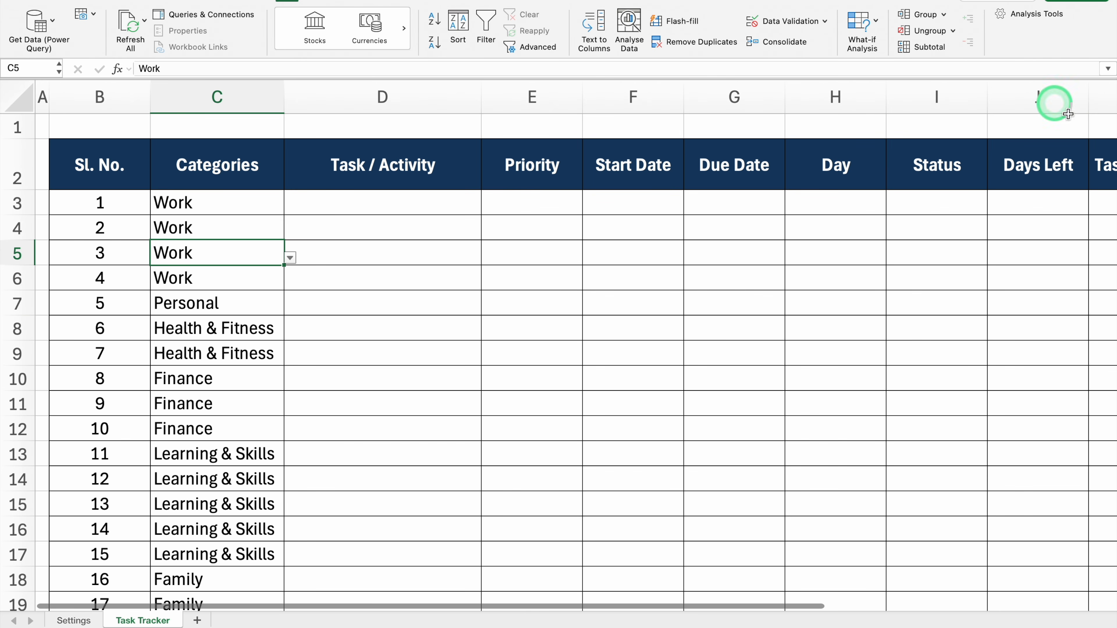
# Step: Turn off the gridlines on the Task Tracker sheet
pyautogui.scroll(-4, 1107, 220)
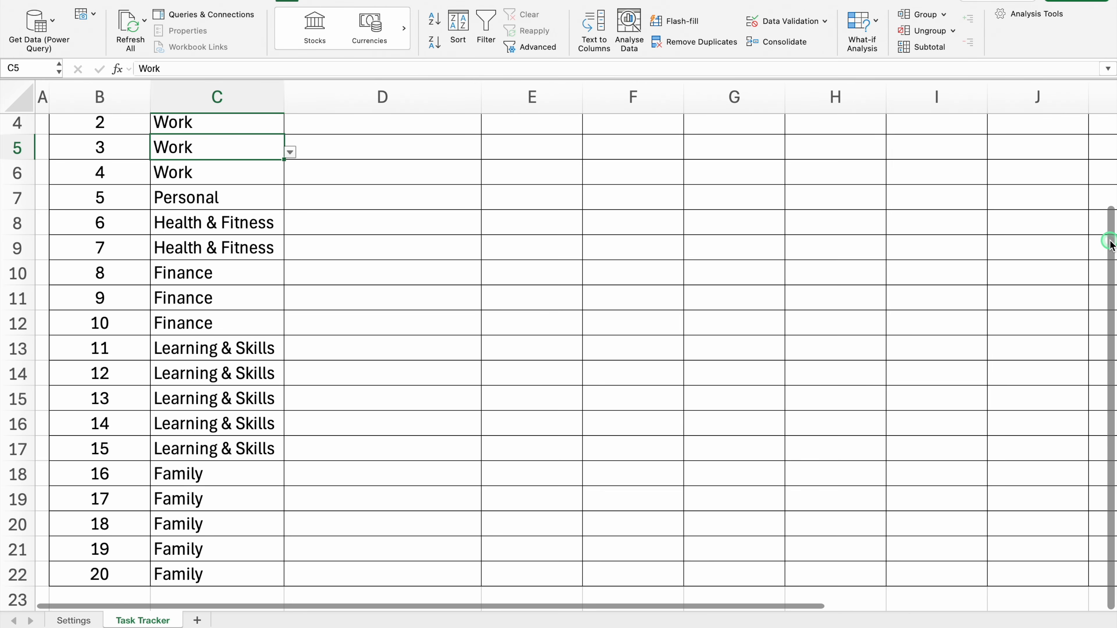
pyautogui.scroll(4, 1109, 243)
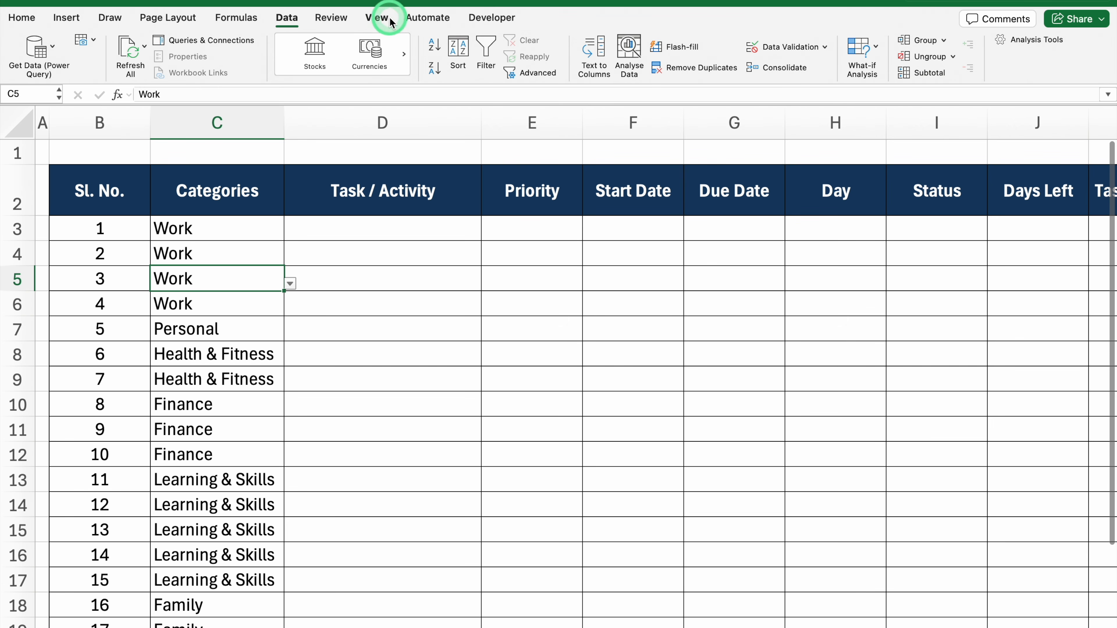
pyautogui.click(392, 23)
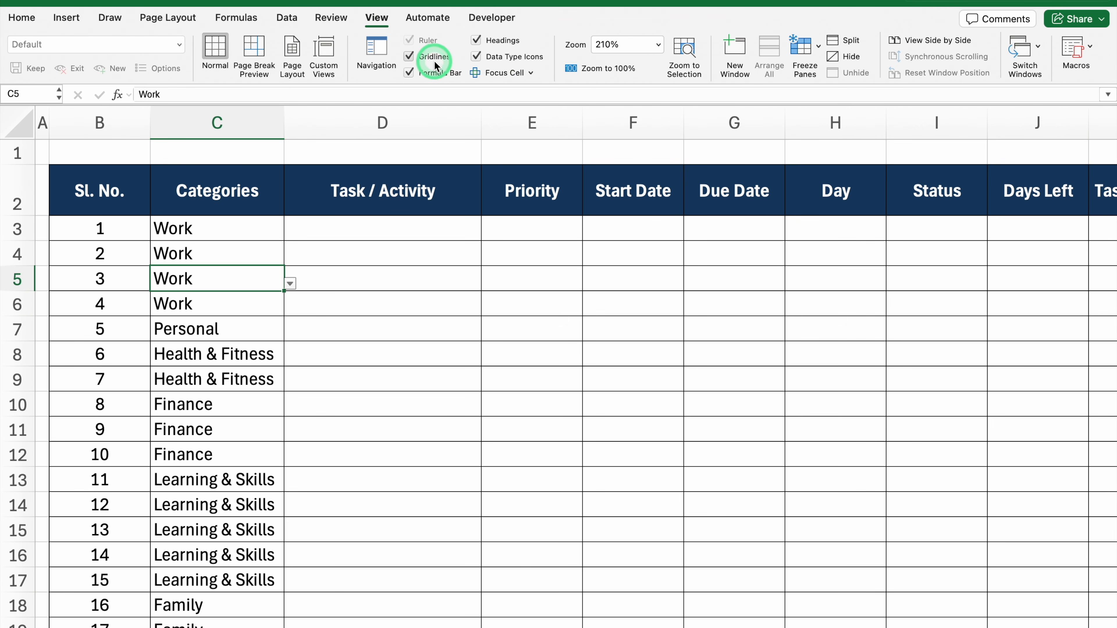
pyautogui.click(410, 56)
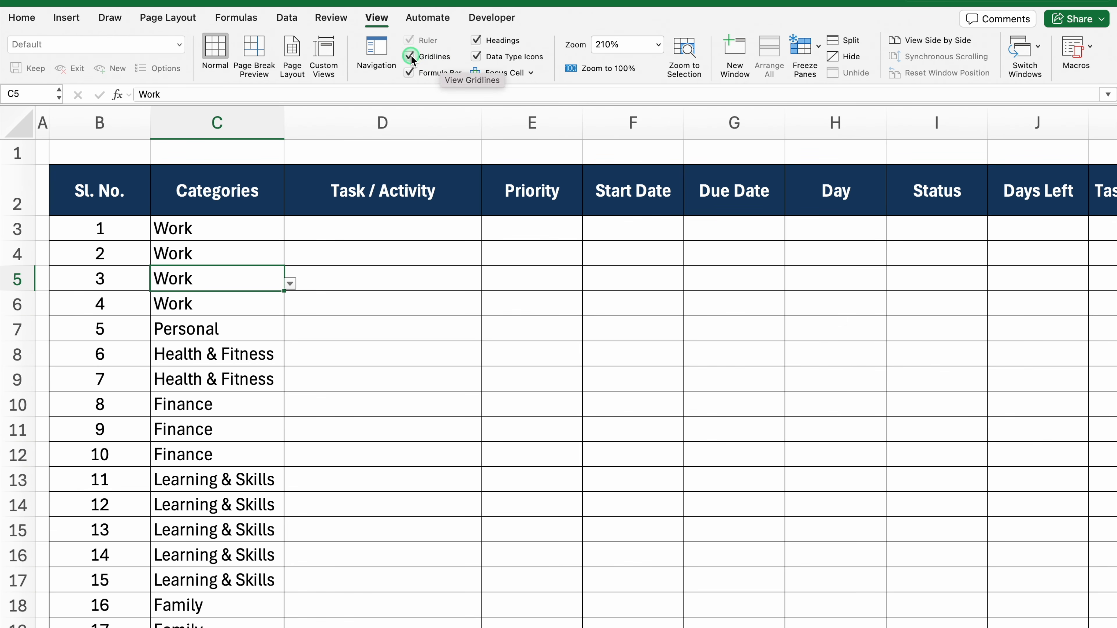
# Step: Widen the Task / Activity column and paste the copied task list starting at D3
pyautogui.click(367, 229)
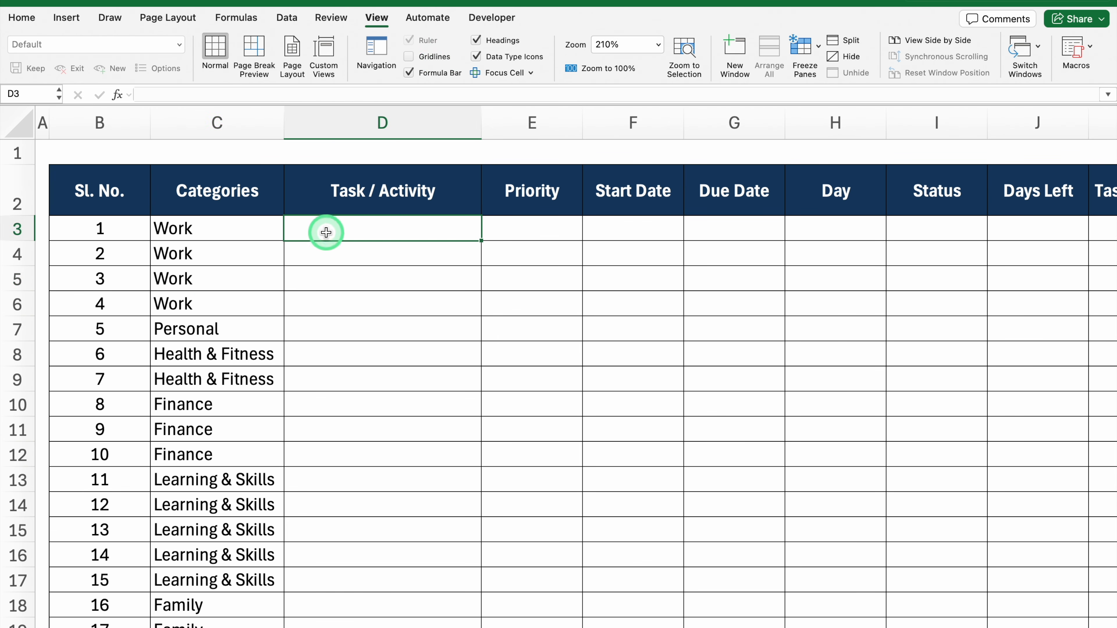
pyautogui.moveTo(481, 125); pyautogui.dragTo(547, 135)
pyautogui.click(493, 231)
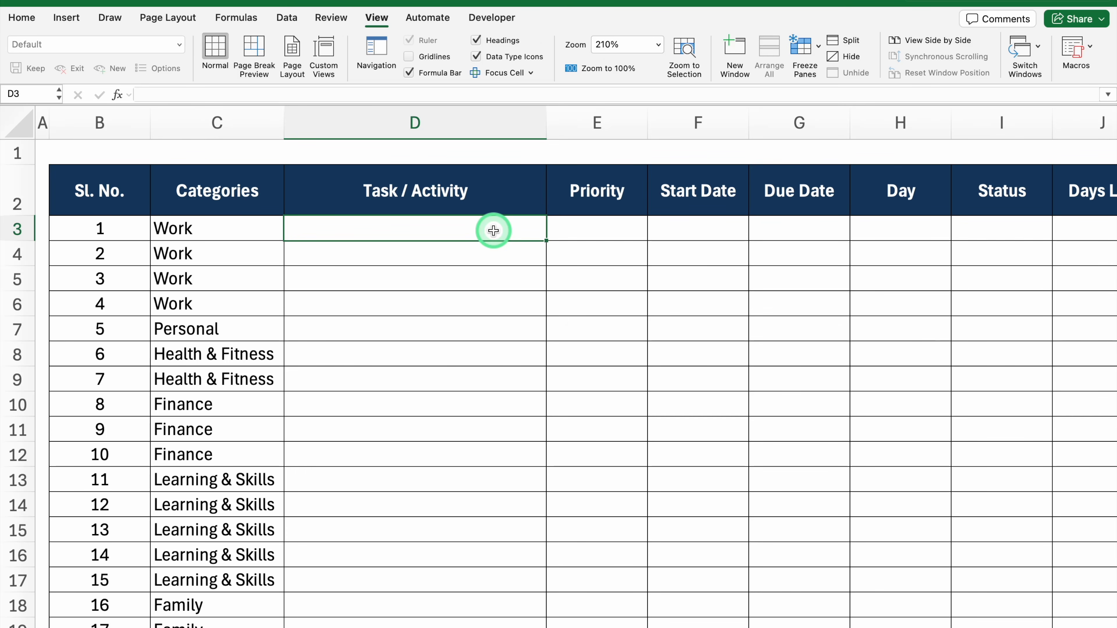
pyautogui.press('super+v')
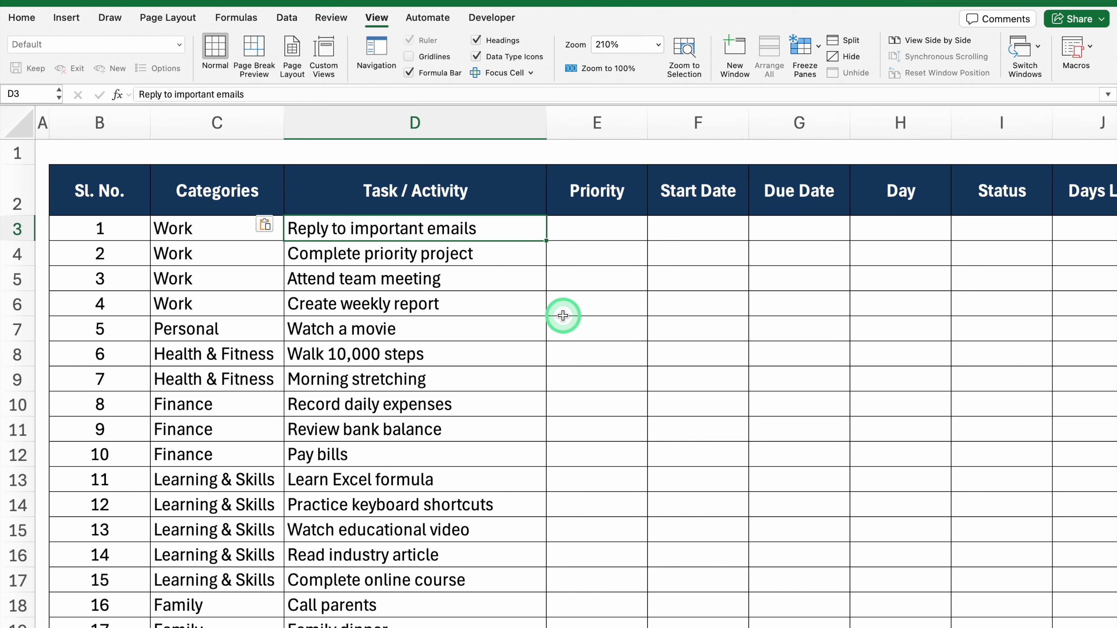
# Step: Set up data validation of type List on the Priority cells from E3 down through the numbered rows
pyautogui.click(599, 231)
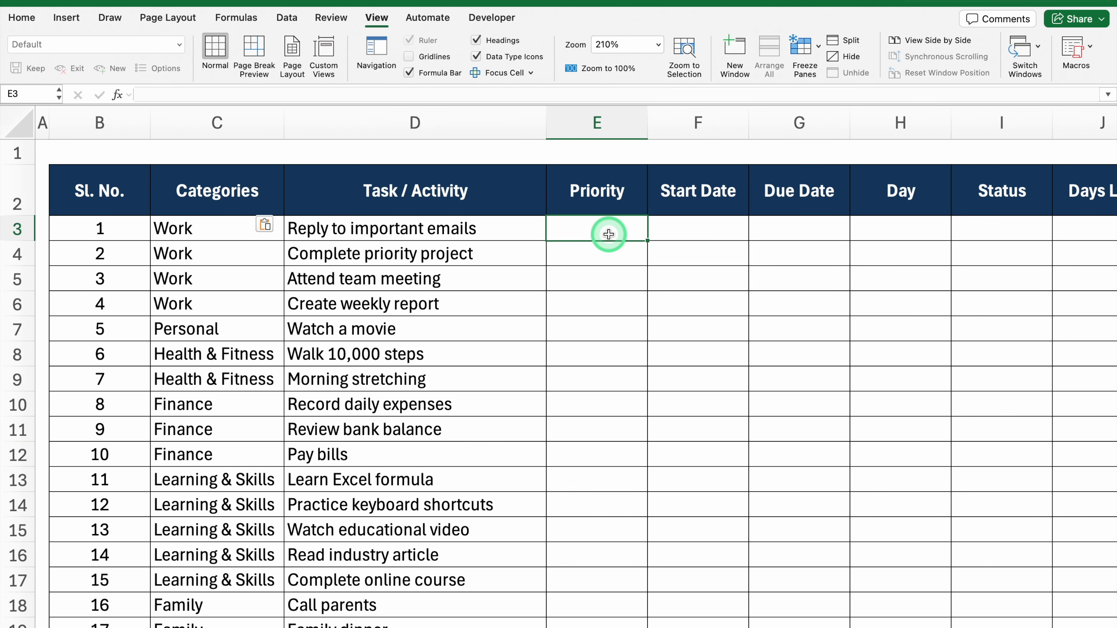
pyautogui.moveTo(608, 234)
pyautogui.mouseDown()
pyautogui.moveTo(618, 614)
pyautogui.moveTo(617, 581)
pyautogui.mouseUp()
pyautogui.moveTo(1108, 321); pyautogui.dragTo(1107, 215)
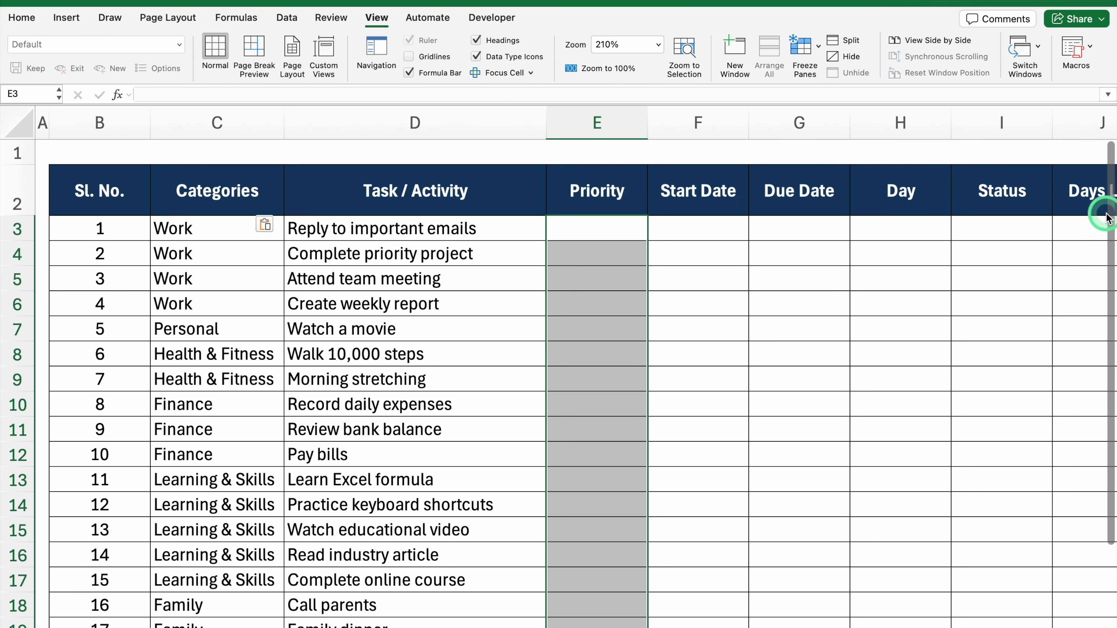
pyautogui.click(288, 20)
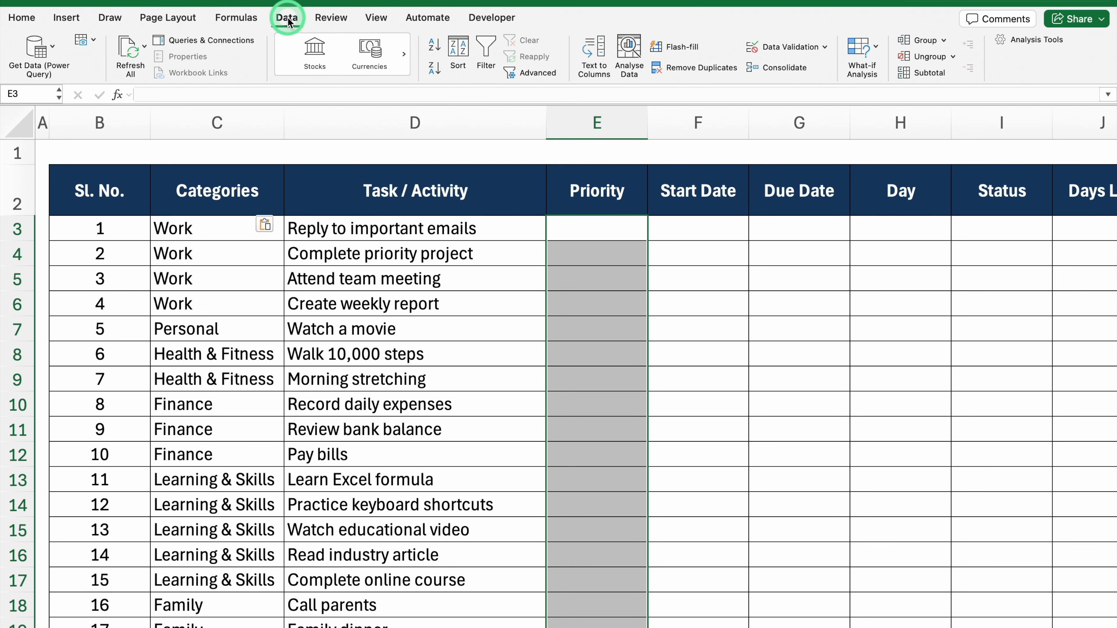
pyautogui.click(799, 49)
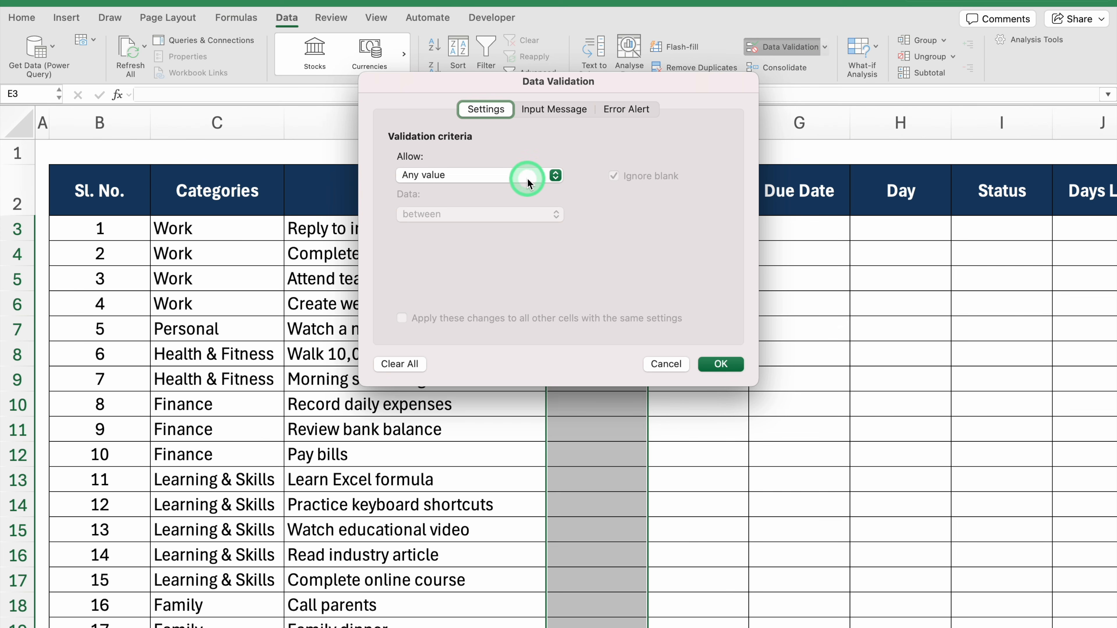
pyautogui.click(528, 177)
pyautogui.click(454, 224)
# Step: Use Settings!$C$3:$C$5 as the Priority list source and apply the validation
pyautogui.click(458, 254)
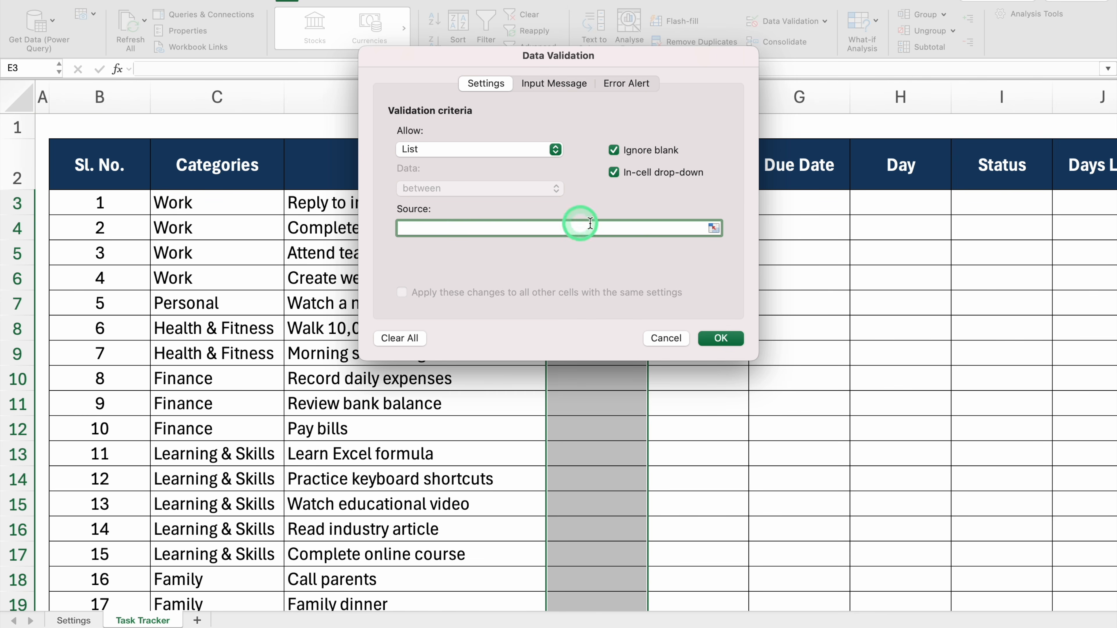
pyautogui.click(714, 229)
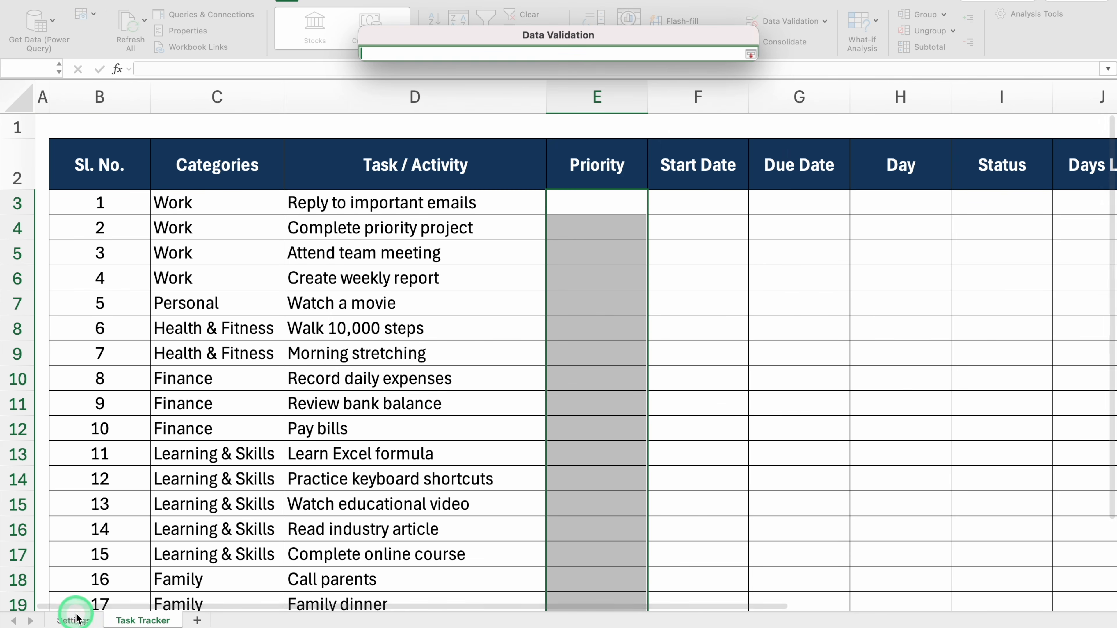
pyautogui.click(76, 622)
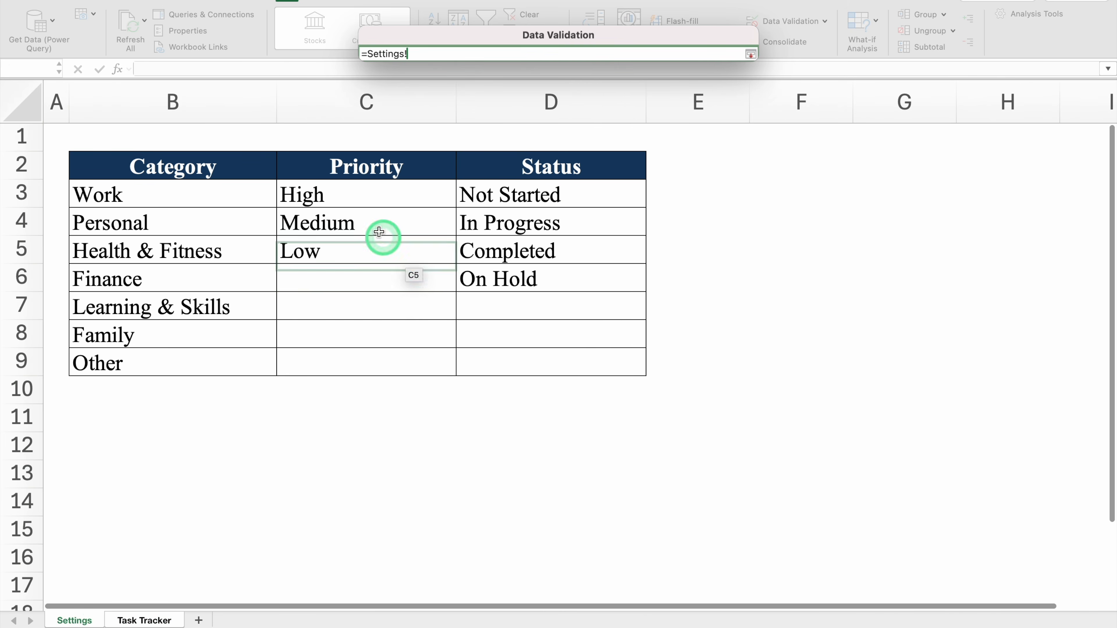
pyautogui.moveTo(361, 199); pyautogui.dragTo(360, 260)
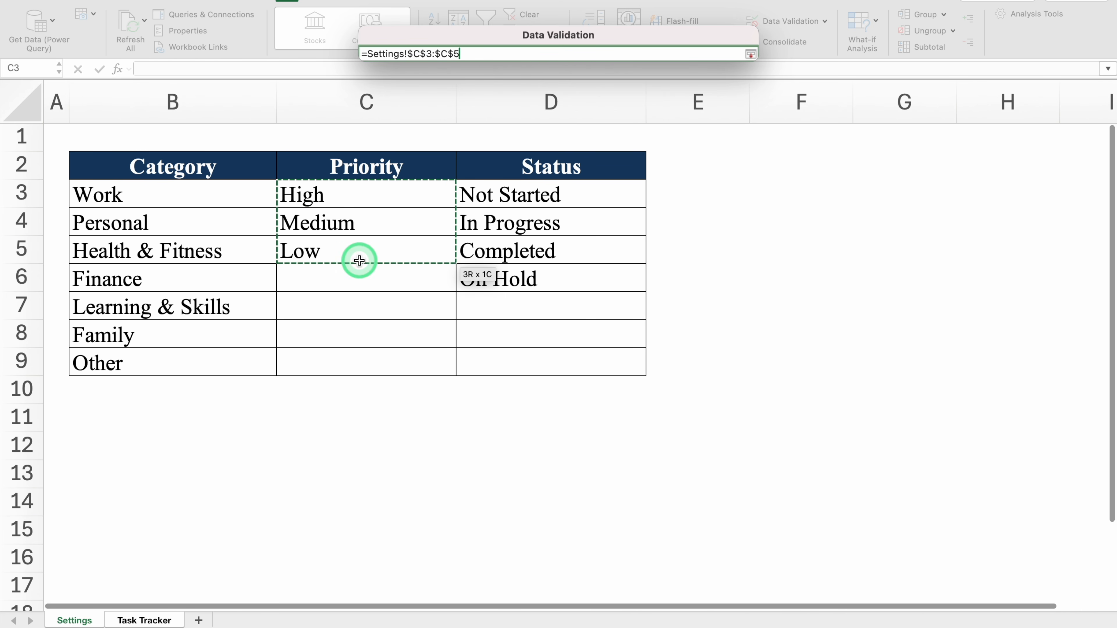
pyautogui.click(749, 54)
pyautogui.click(715, 339)
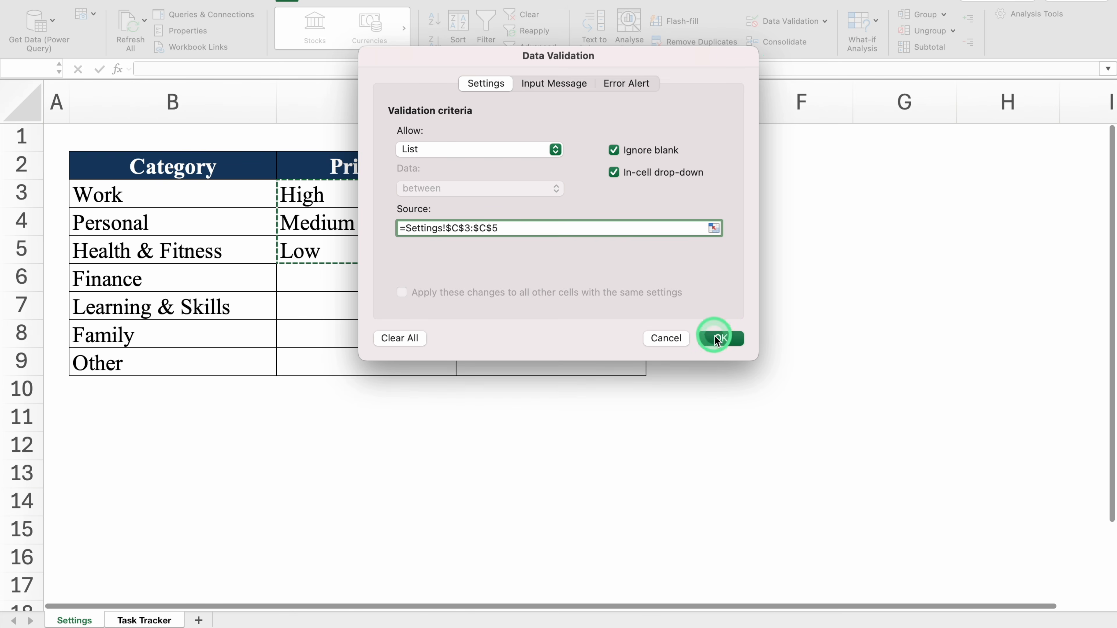
# Step: Choose the Priority values for E3 to E10 from the drop-down list: High, High, Medium, Low, Medium, Low, Low, High
pyautogui.click(643, 203)
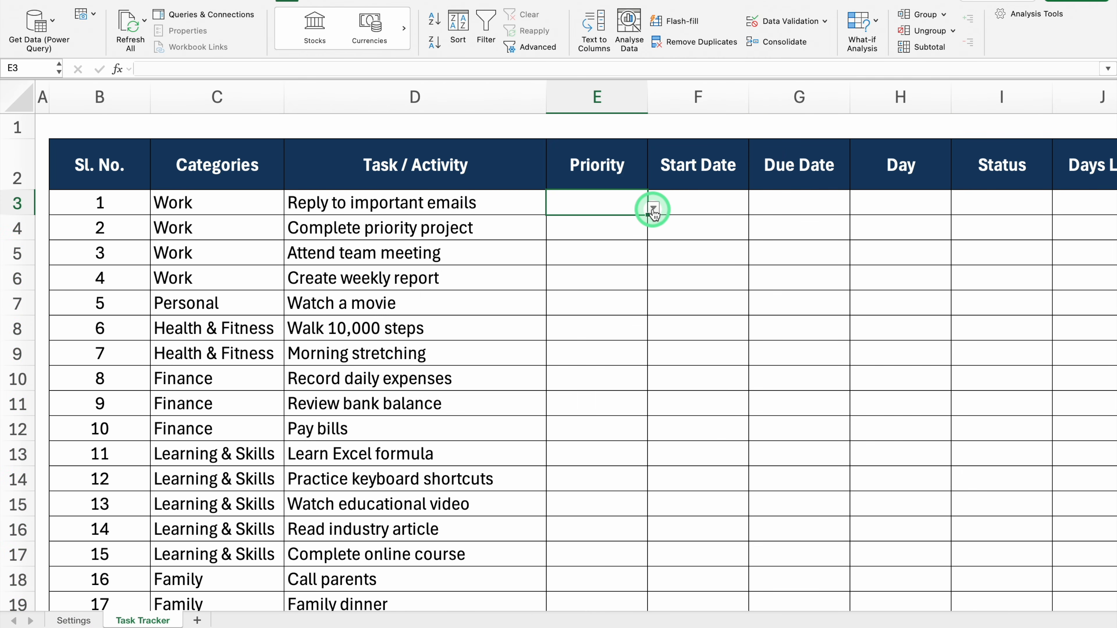
pyautogui.click(653, 209)
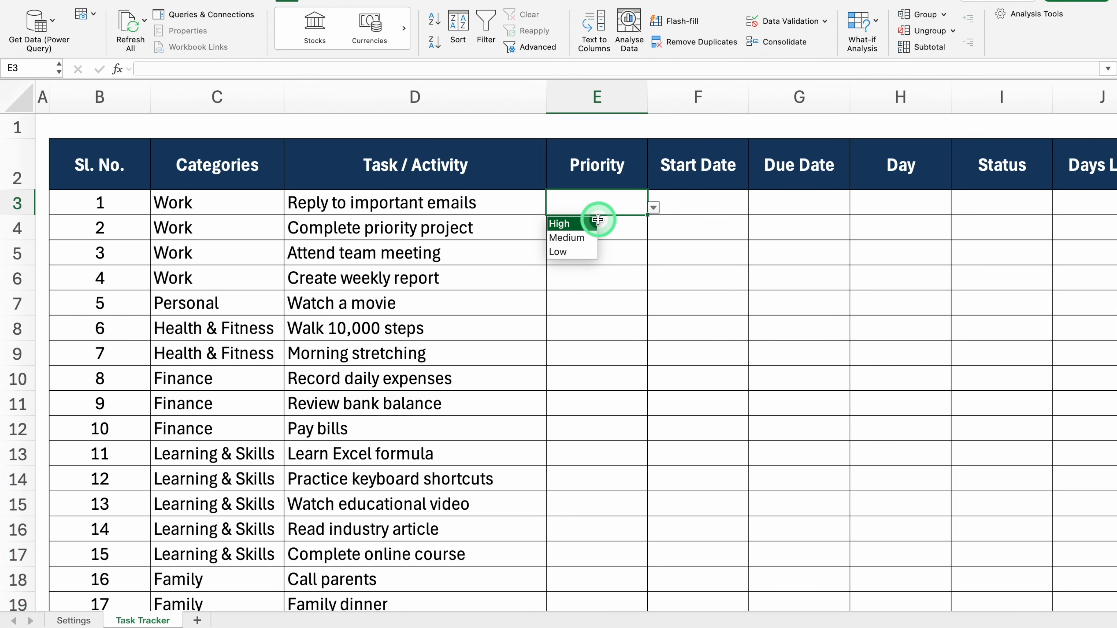
pyautogui.click(589, 224)
pyautogui.click(600, 230)
pyautogui.click(652, 232)
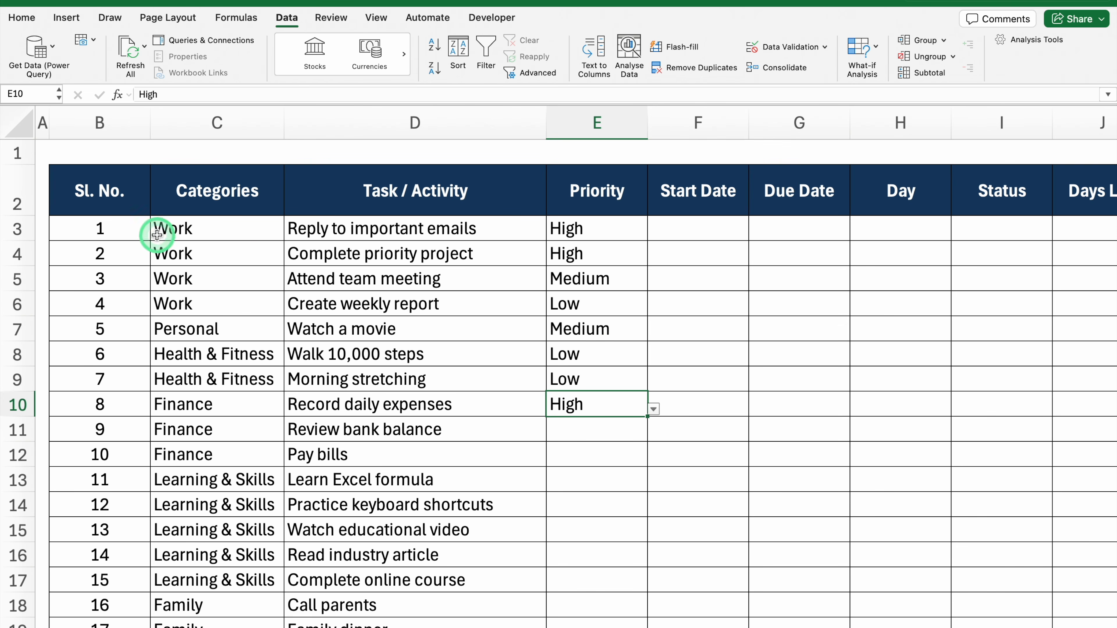
# Step: Add a conditional formatting rule across the whole sheet giving cells equal to High a light red fill with dark red text
pyautogui.click(18, 125)
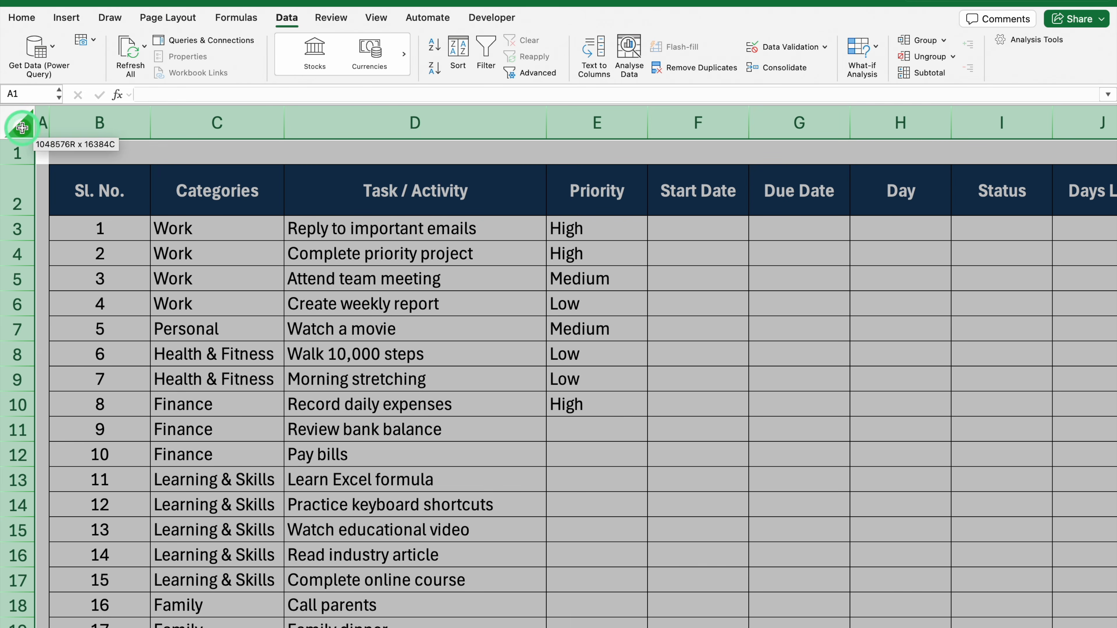
pyautogui.click(25, 19)
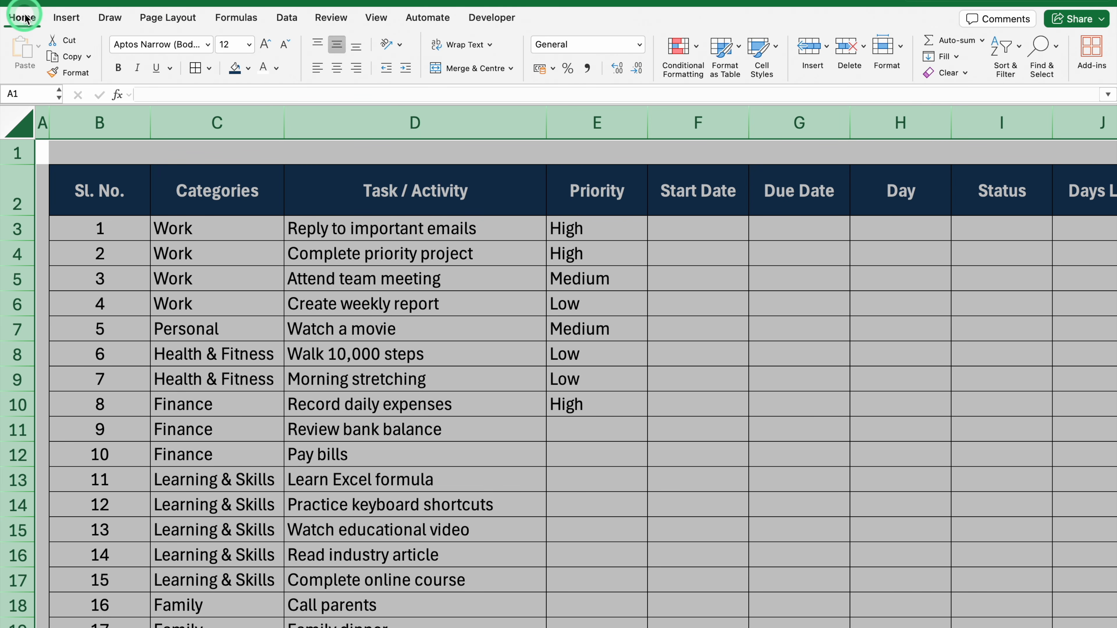
pyautogui.click(679, 46)
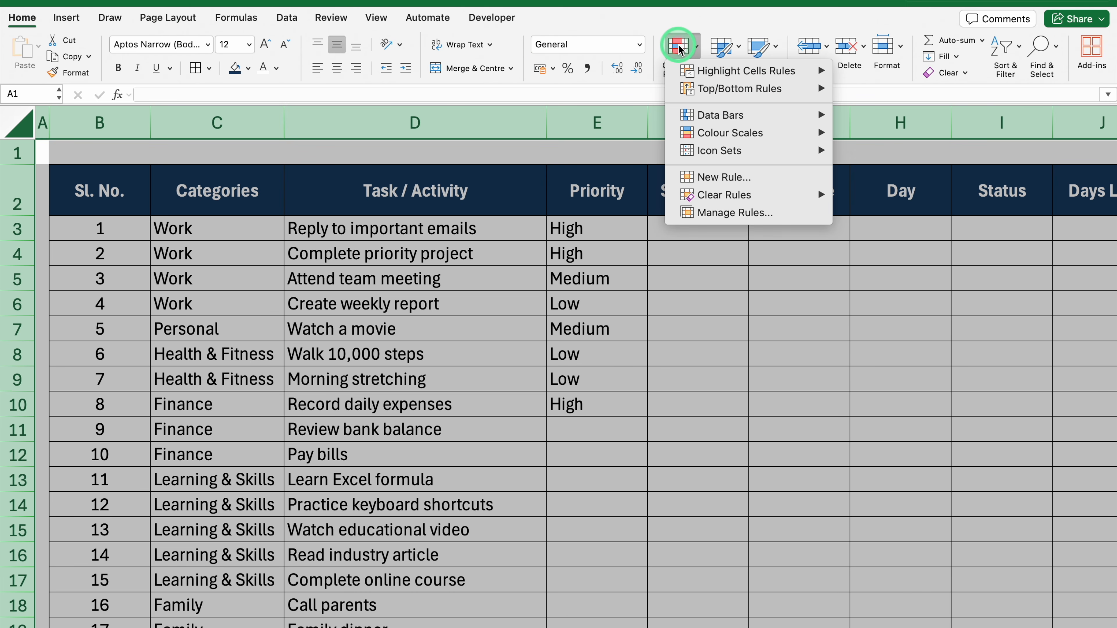
pyautogui.moveTo(763, 71)
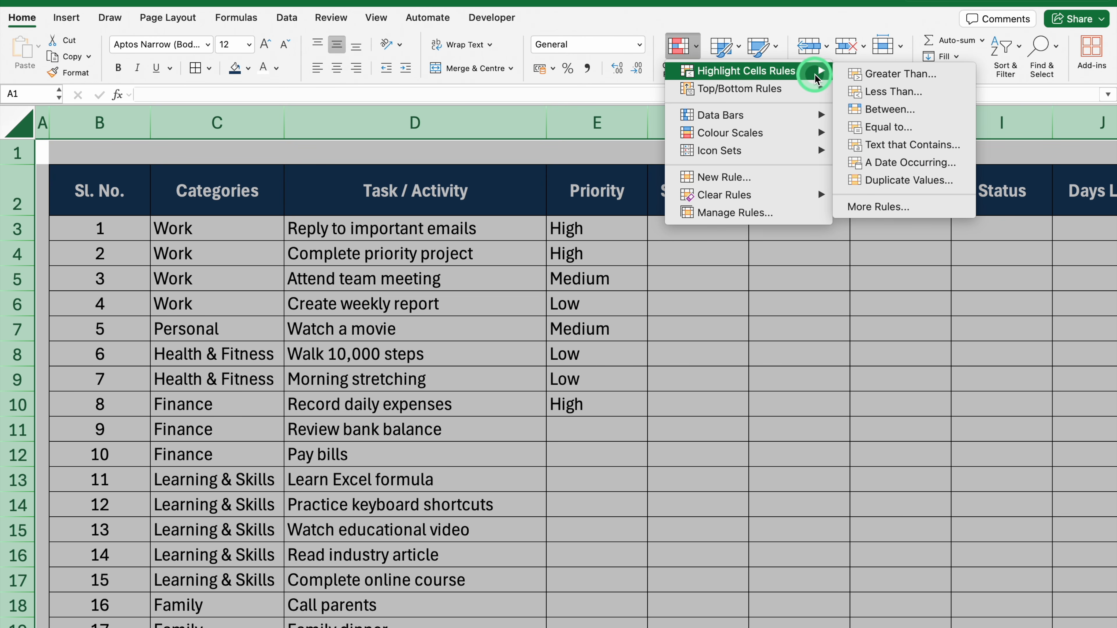
pyautogui.click(927, 127)
pyautogui.click(644, 208)
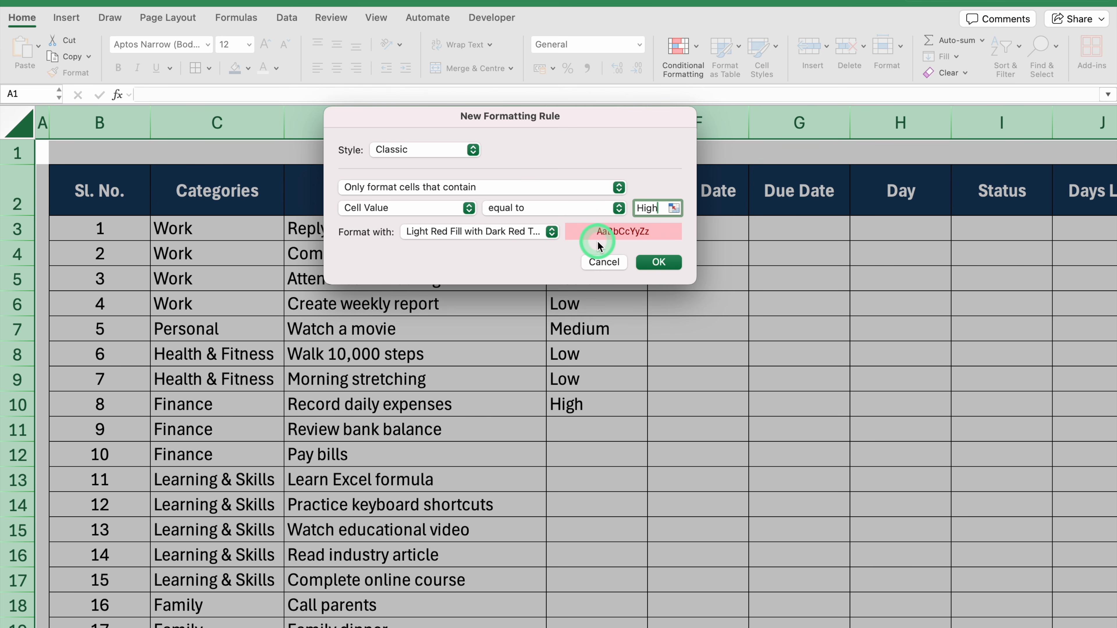
pyautogui.click(658, 262)
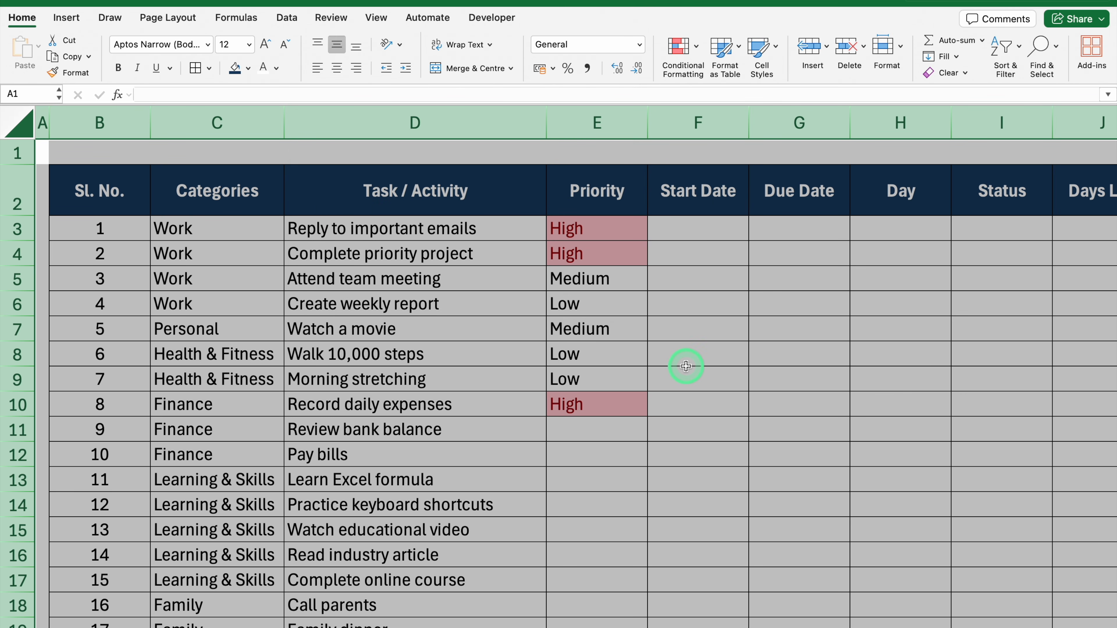
# Step: Add a conditional formatting rule giving cells equal to Medium a yellow fill with dark yellow text
pyautogui.click(677, 54)
pyautogui.moveTo(752, 71)
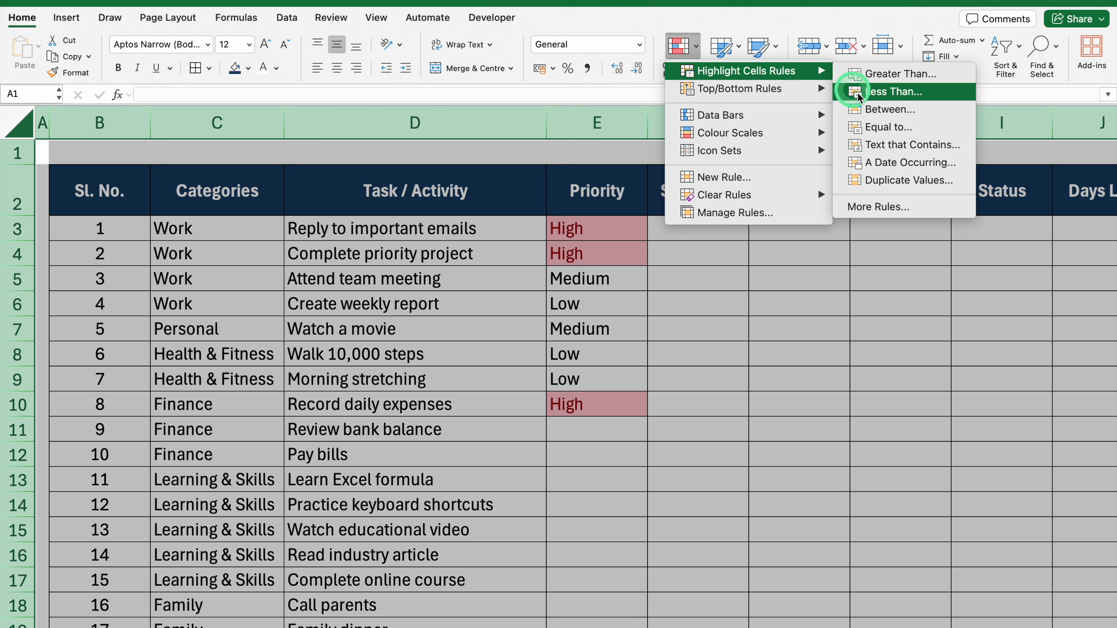
pyautogui.click(889, 127)
pyautogui.click(648, 205)
pyautogui.click(650, 260)
pyautogui.write('Medium')
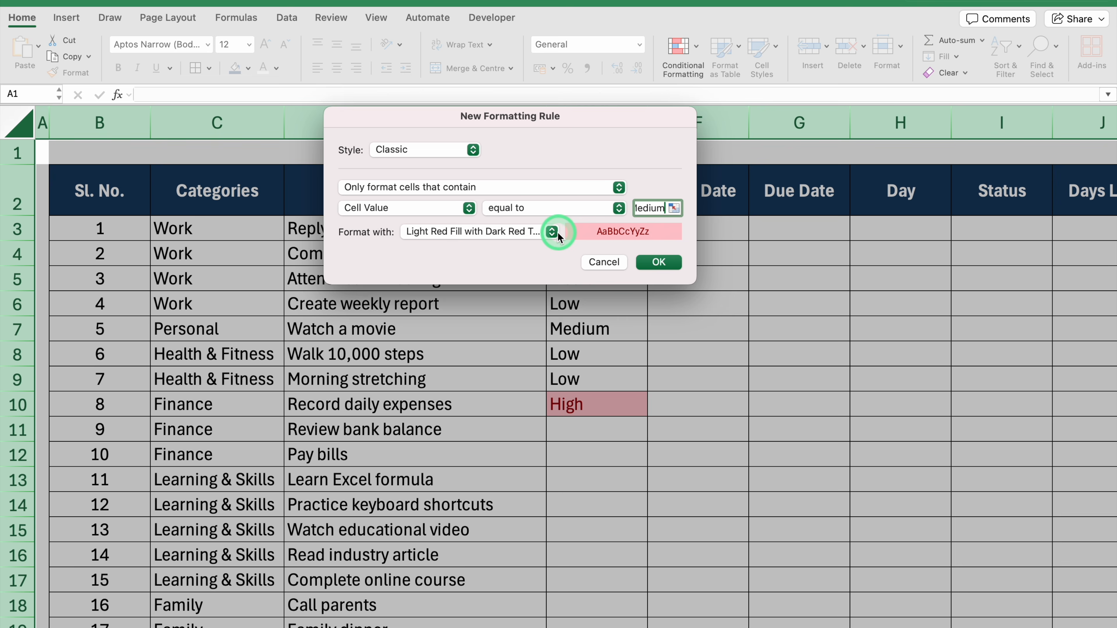
pyautogui.click(552, 232)
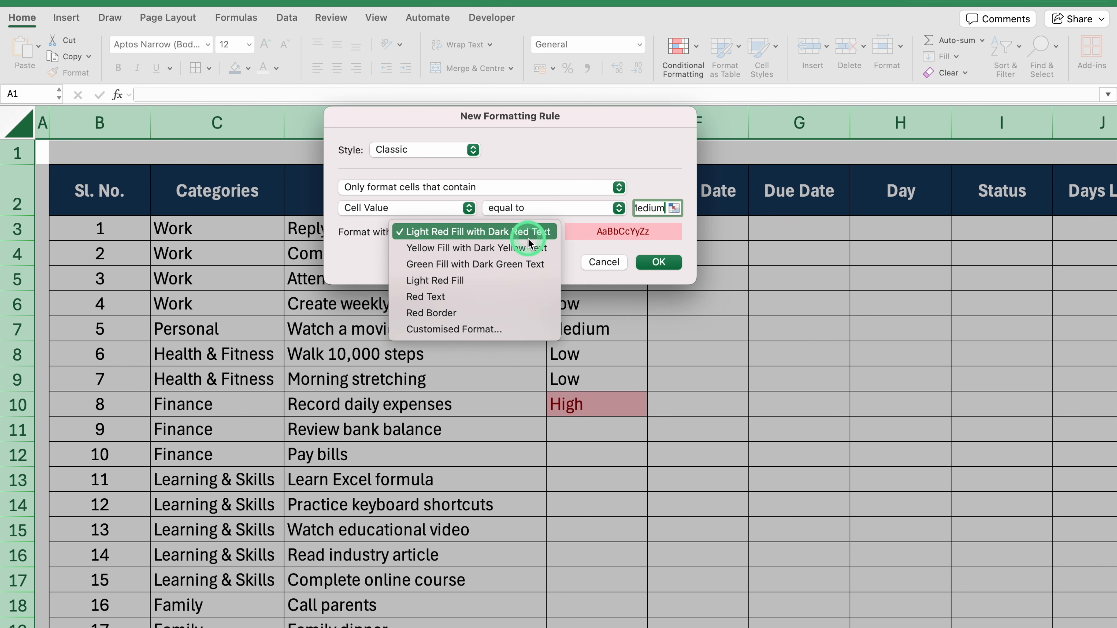
pyautogui.click(535, 249)
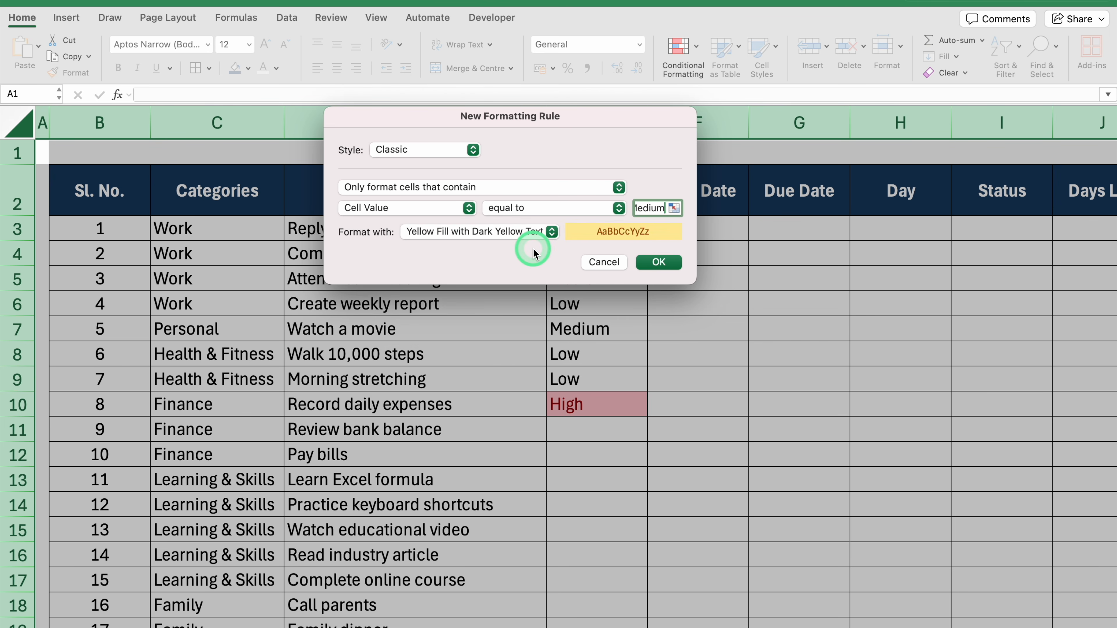
pyautogui.click(671, 261)
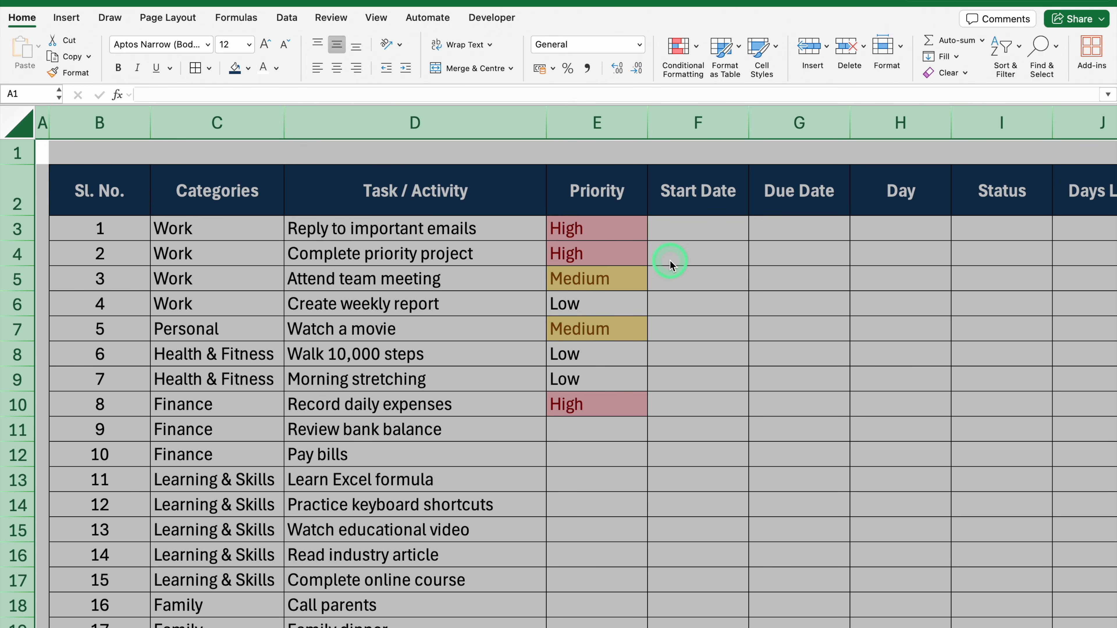
# Step: Add a conditional formatting rule giving cells equal to Low a green fill with dark green text
pyautogui.click(677, 52)
pyautogui.moveTo(748, 70)
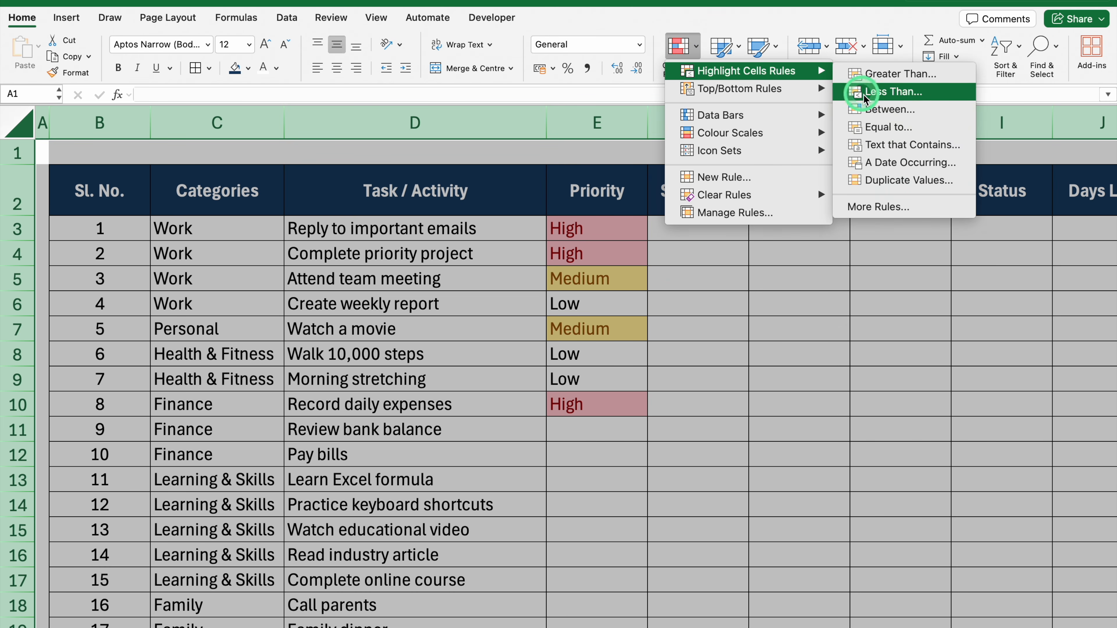
pyautogui.click(889, 128)
pyautogui.click(646, 208)
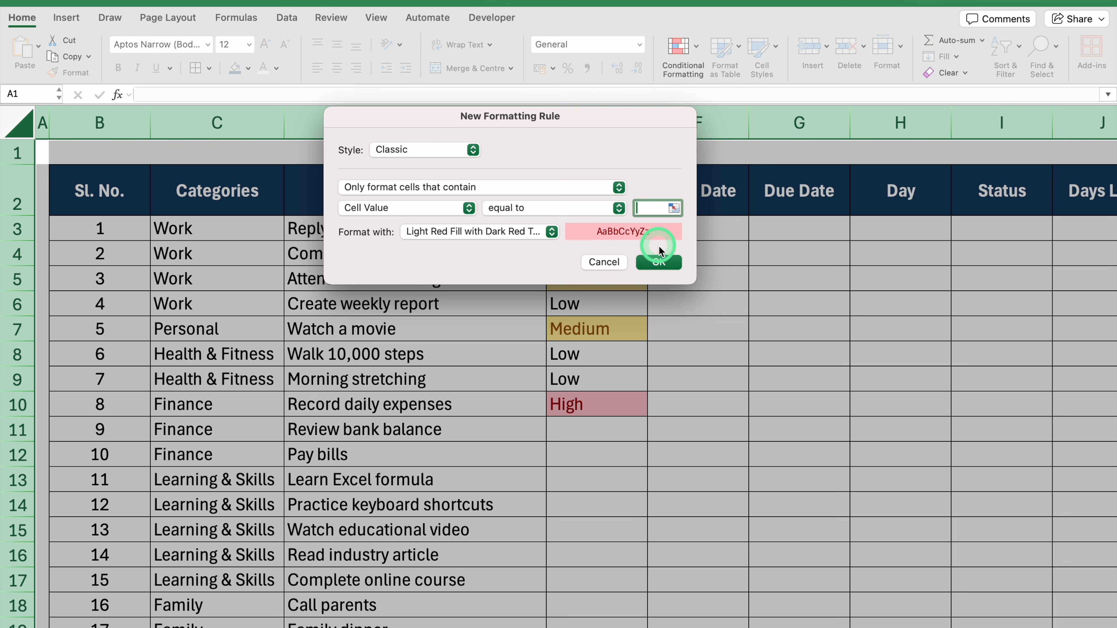
pyautogui.write('Low')
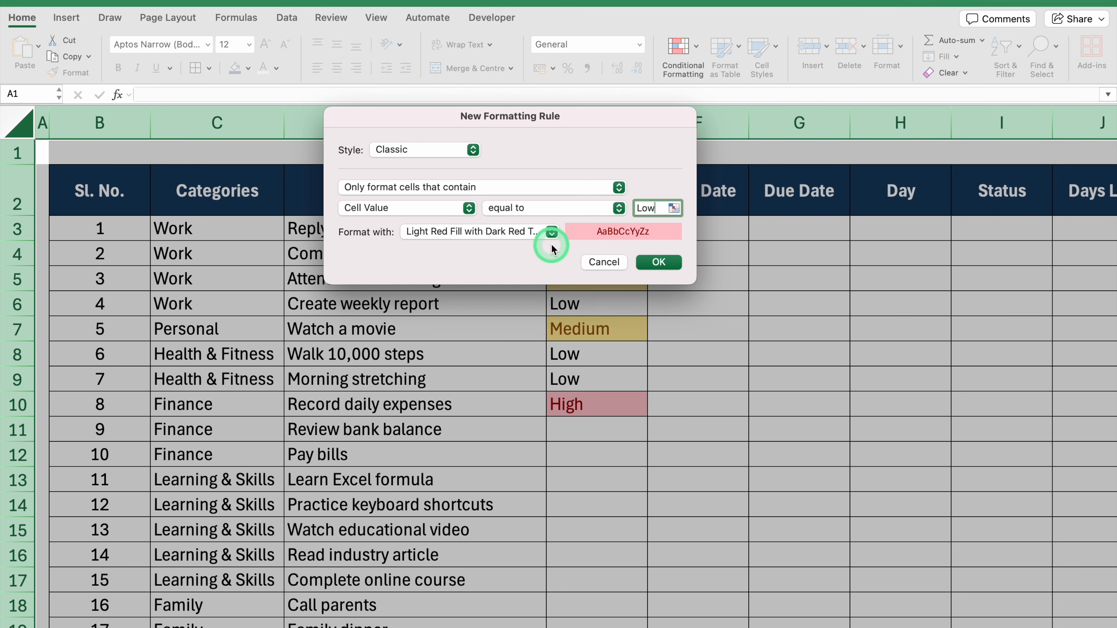
pyautogui.click(551, 232)
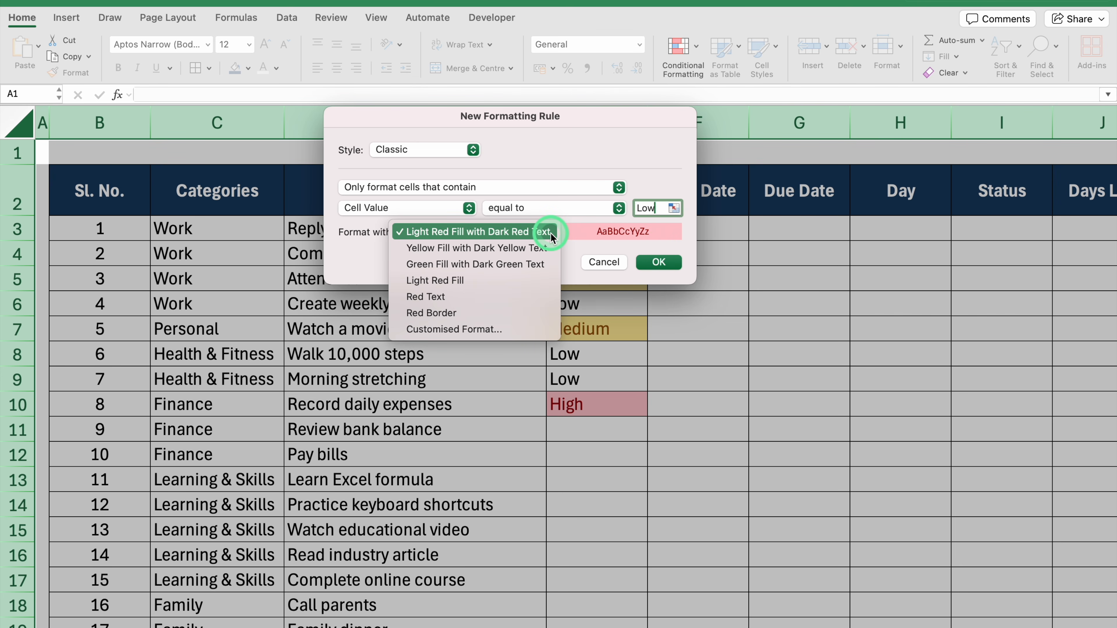
pyautogui.click(524, 267)
pyautogui.click(654, 261)
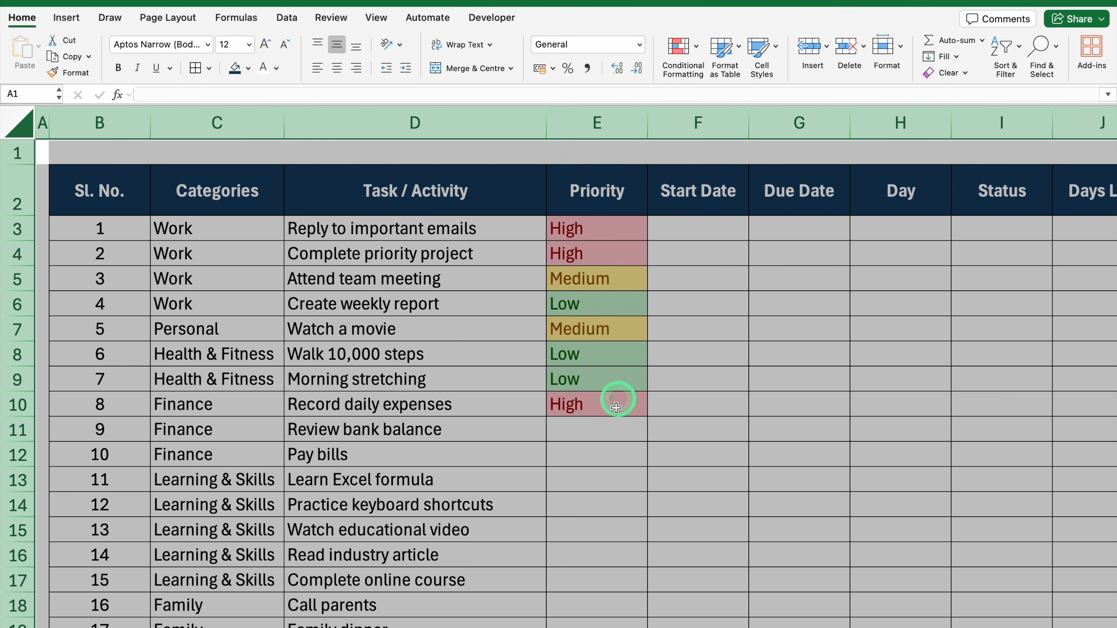
# Step: Test the Priority drop-down in E13 with High, Medium and Low, and clear the cell
pyautogui.click(608, 483)
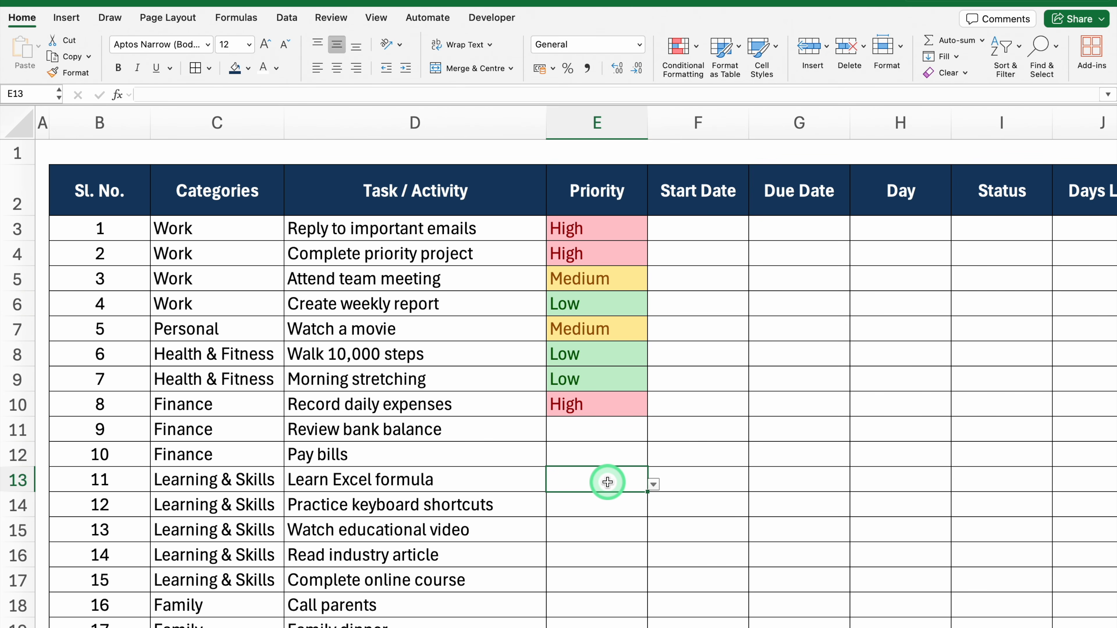
pyautogui.click(654, 484)
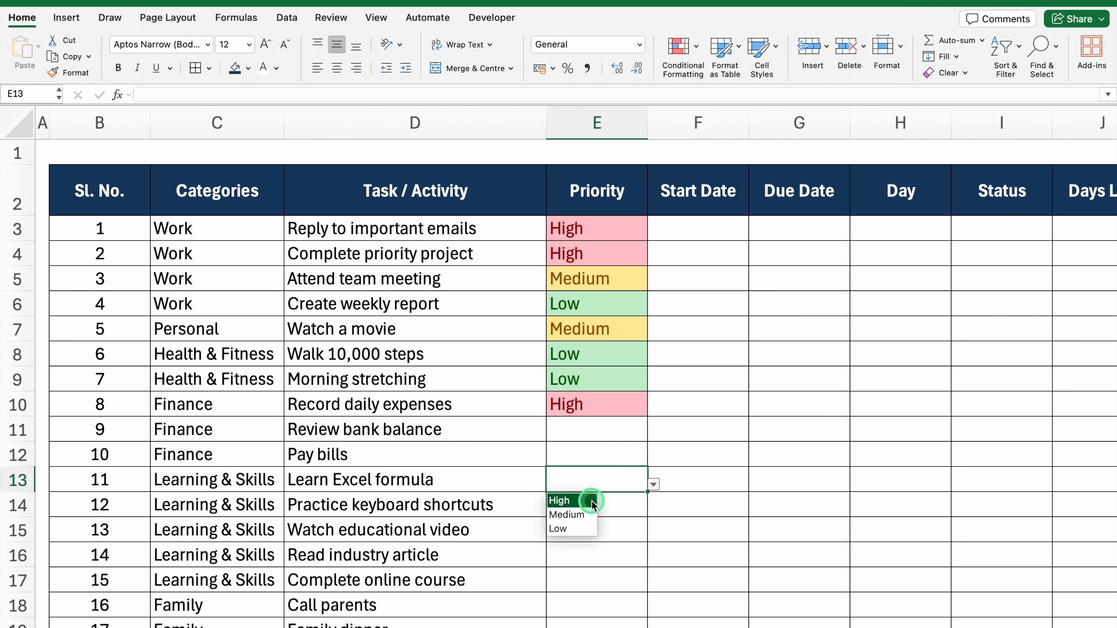
pyautogui.click(589, 502)
pyautogui.click(654, 485)
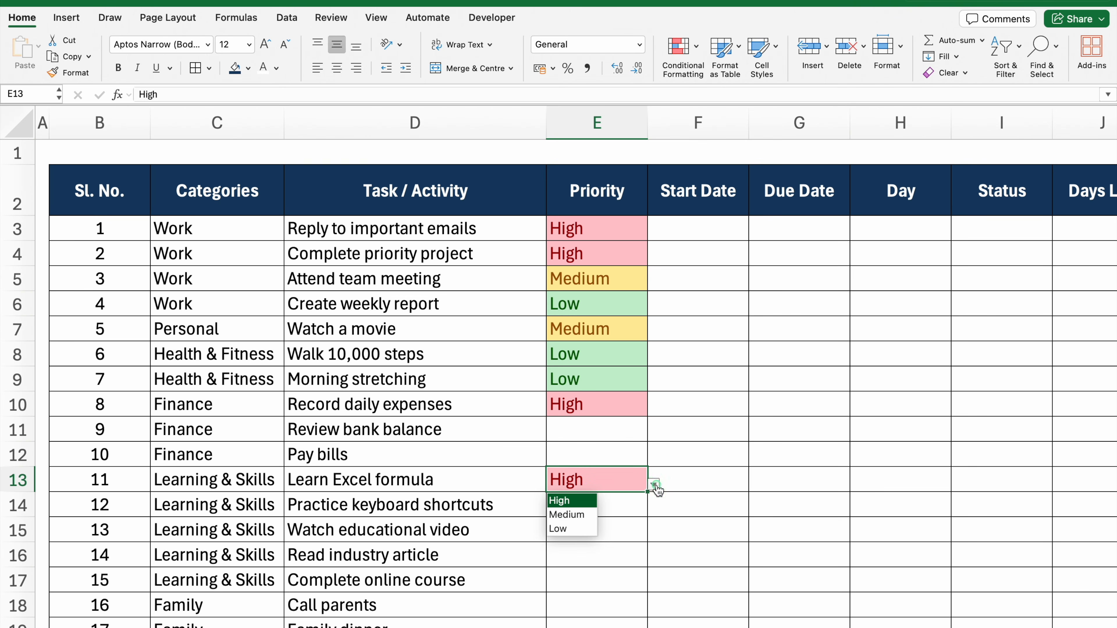
pyautogui.click(590, 515)
pyautogui.click(654, 484)
pyautogui.click(583, 528)
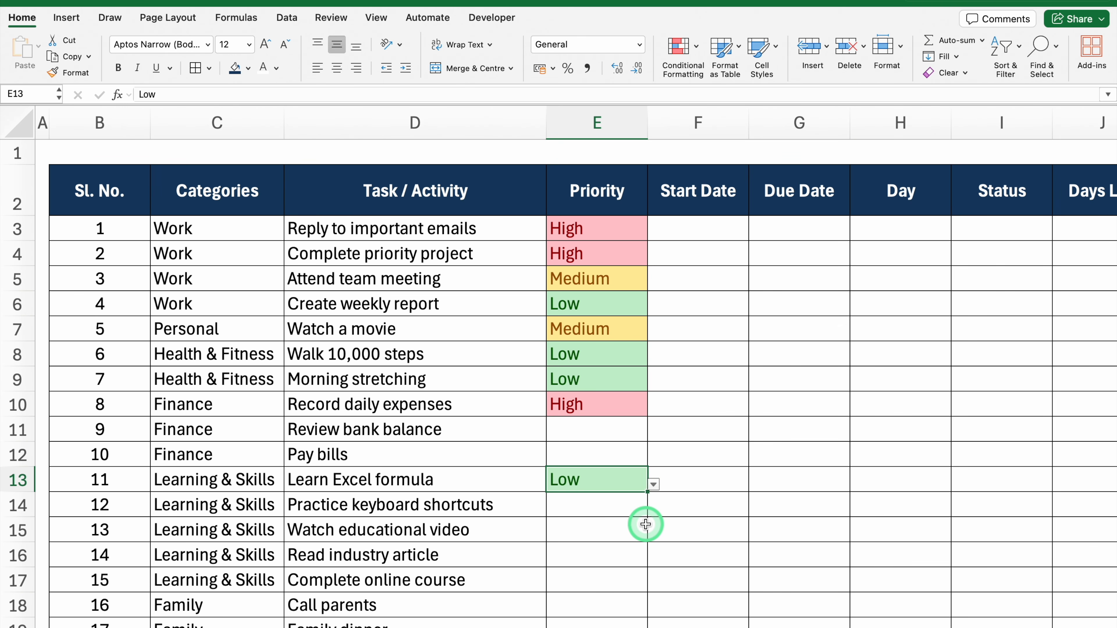
pyautogui.press('Delete')
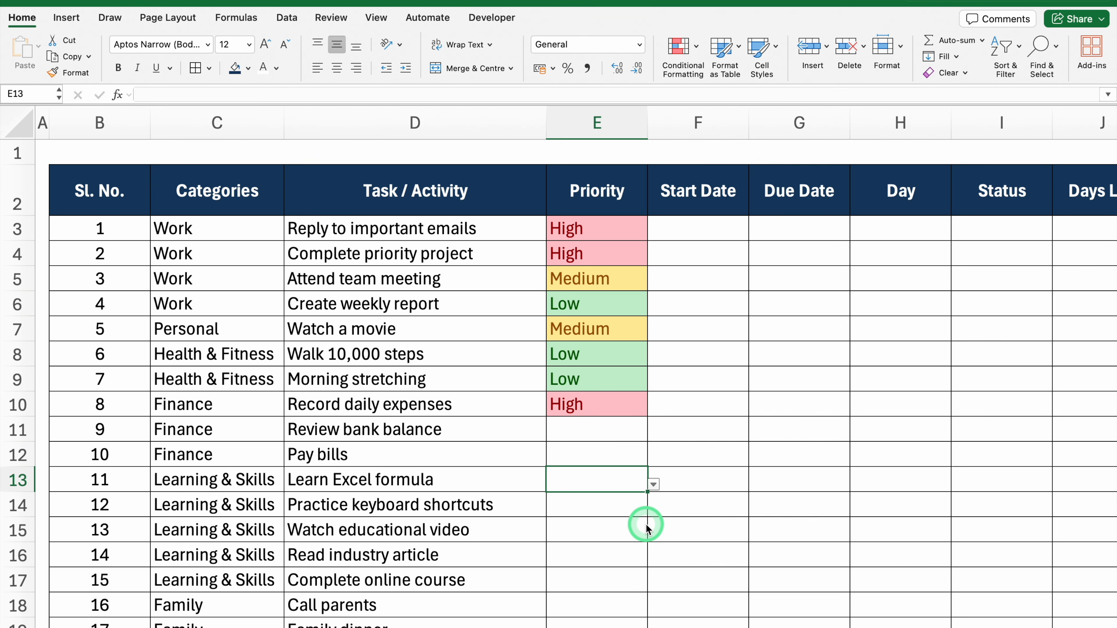
# Step: Fill in the start and due dates for the first eight tasks, beginning with 8-Jul-26 in F3 and 11-Jul-26 in G3
pyautogui.click(694, 229)
pyautogui.click(785, 230)
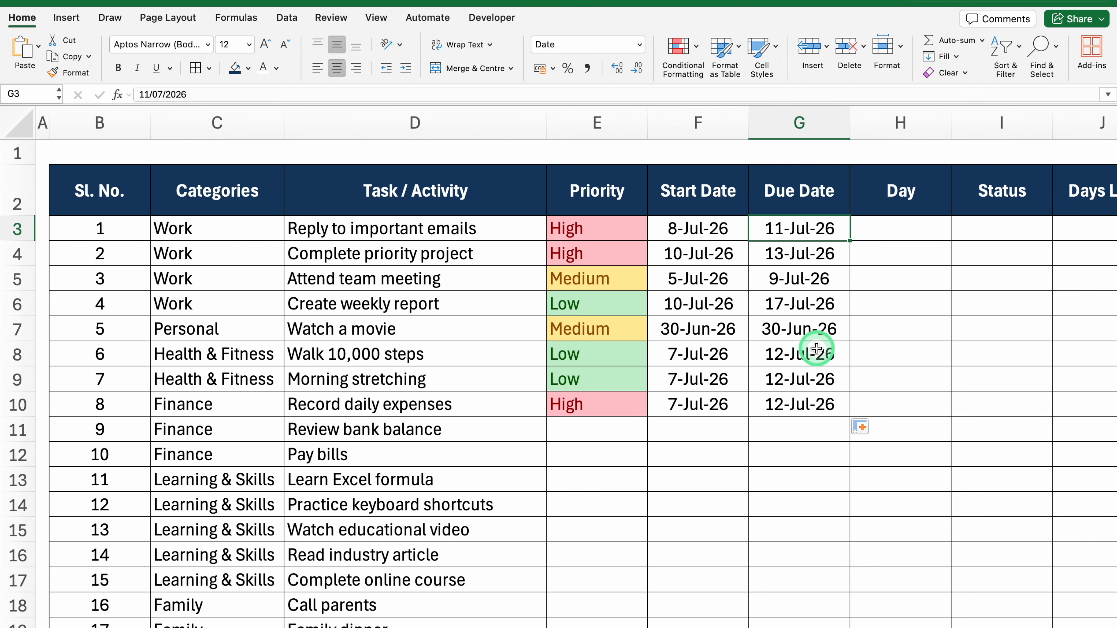
# Step: Enter the formula =TEXT(G3,"DDDD") in the first Day cell, H3
pyautogui.moveTo(623, 618); pyautogui.dragTo(820, 607)
pyautogui.click(660, 228)
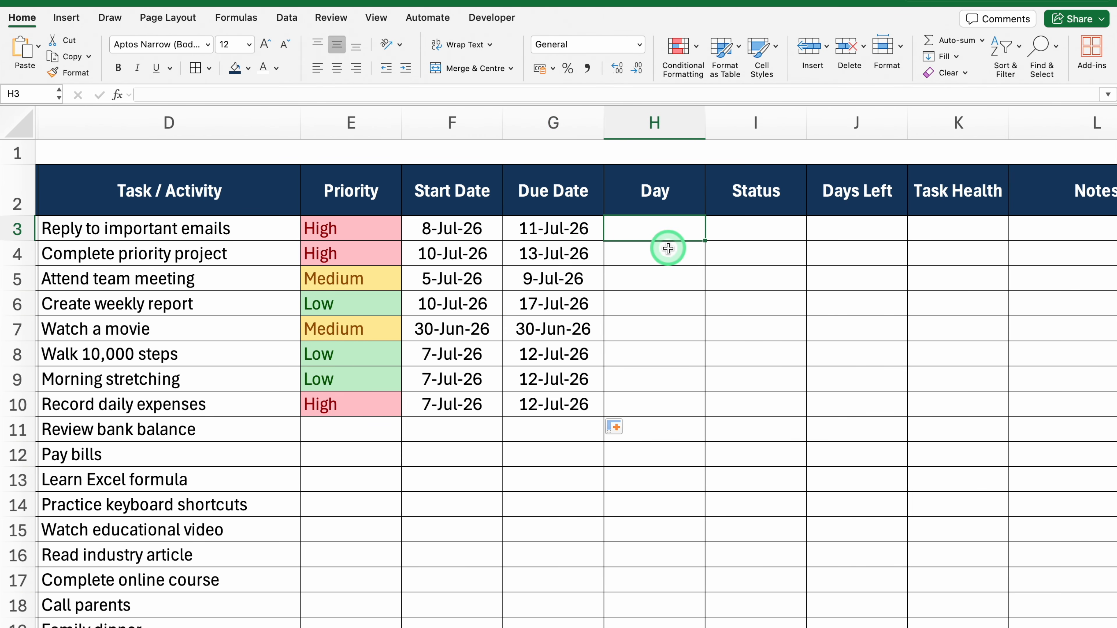
pyautogui.write('=')
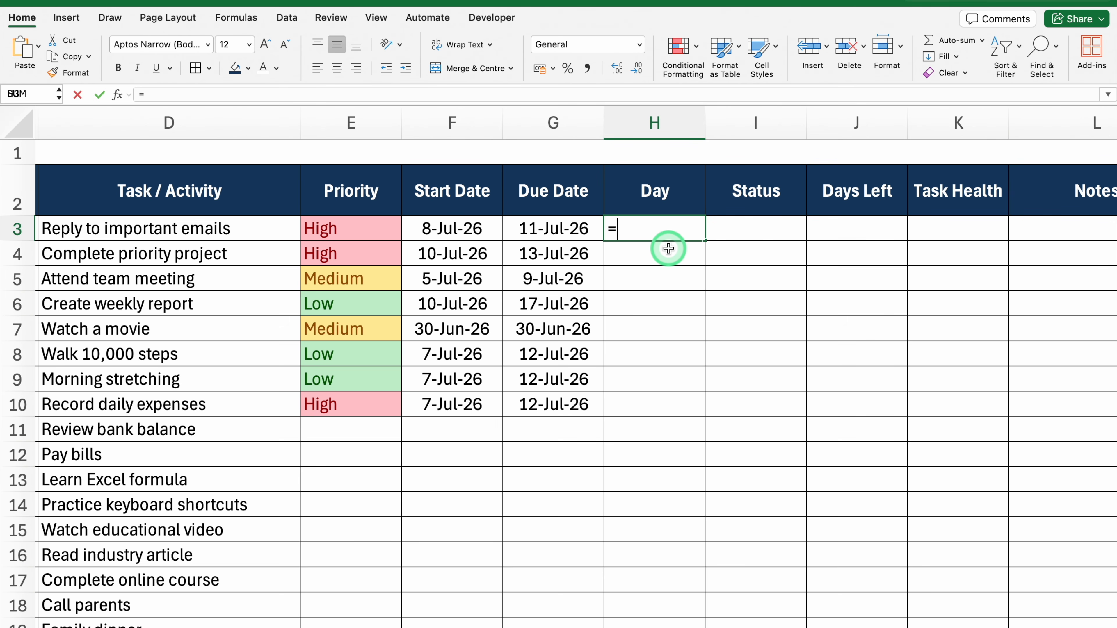
pyautogui.write('TEXT(')
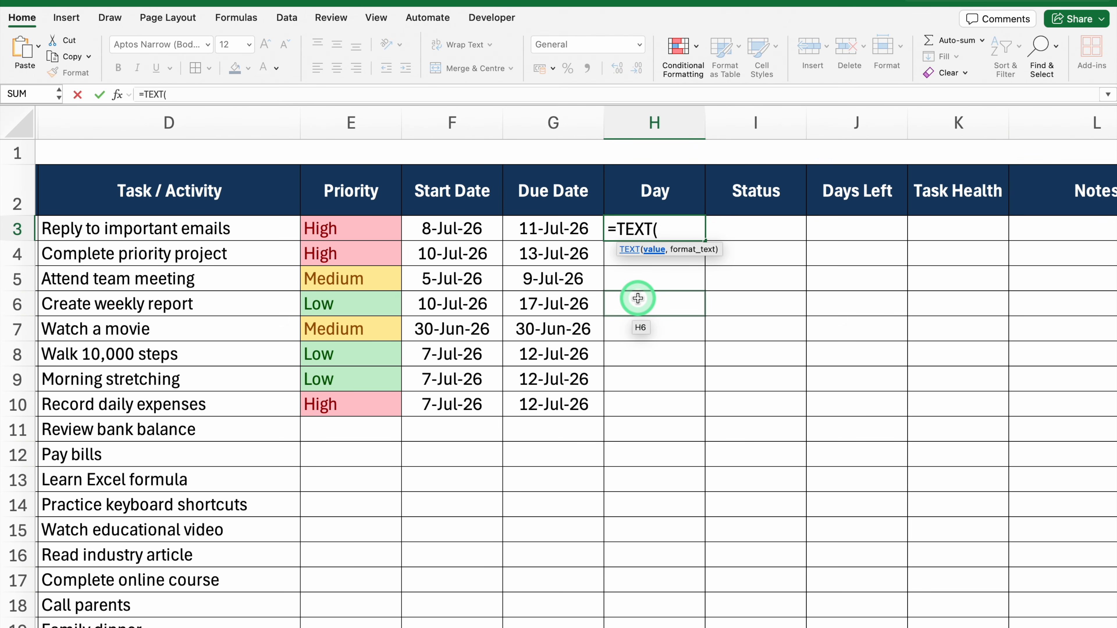
pyautogui.click(581, 229)
pyautogui.write(',"DDDD')
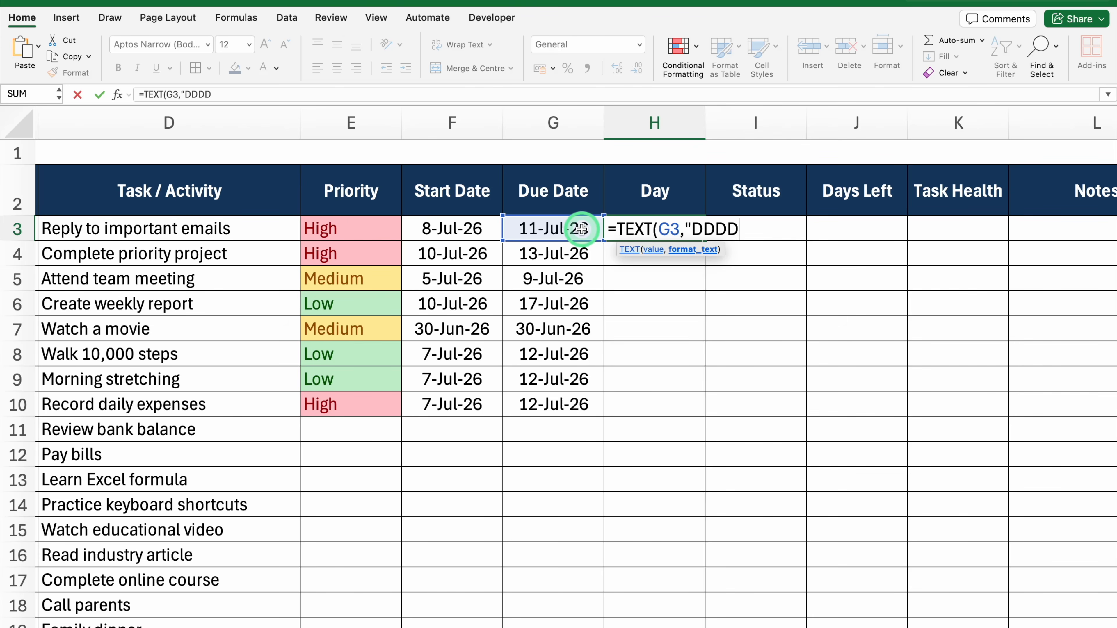
pyautogui.write('")')
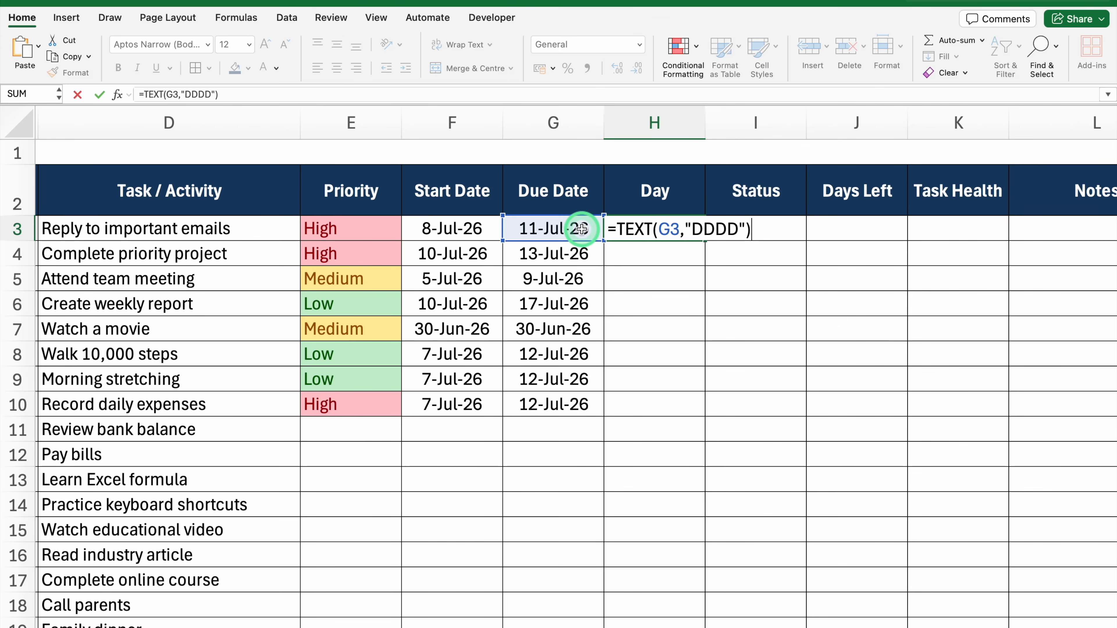
pyautogui.press('Return')
# Step: Try filling the Day formula from H3 down to H13
pyautogui.click(690, 230)
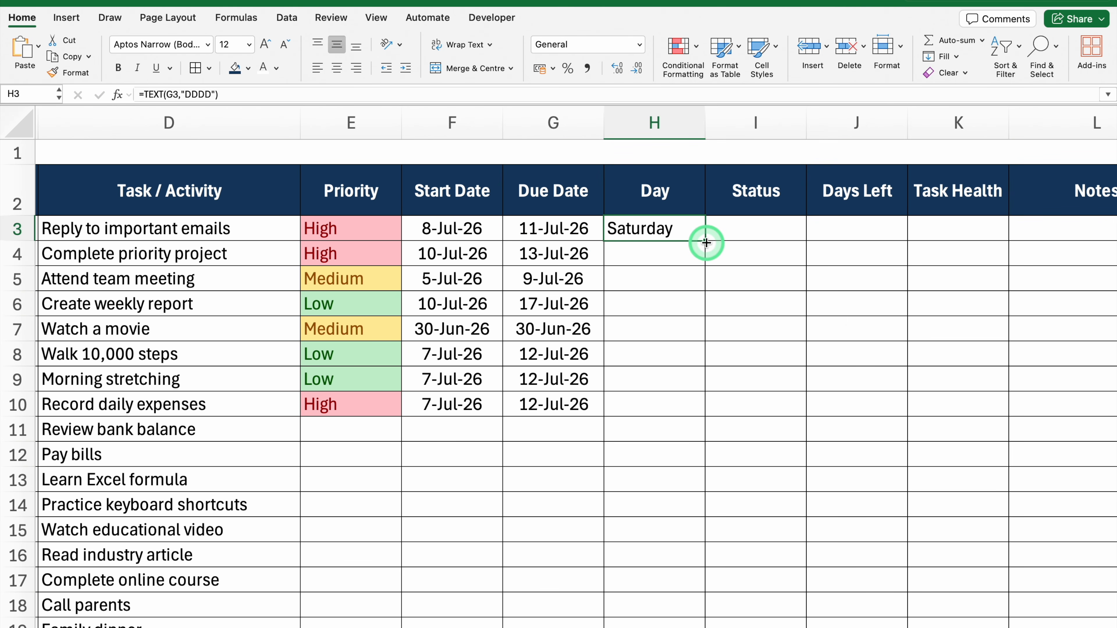
pyautogui.moveTo(706, 242); pyautogui.dragTo(698, 481)
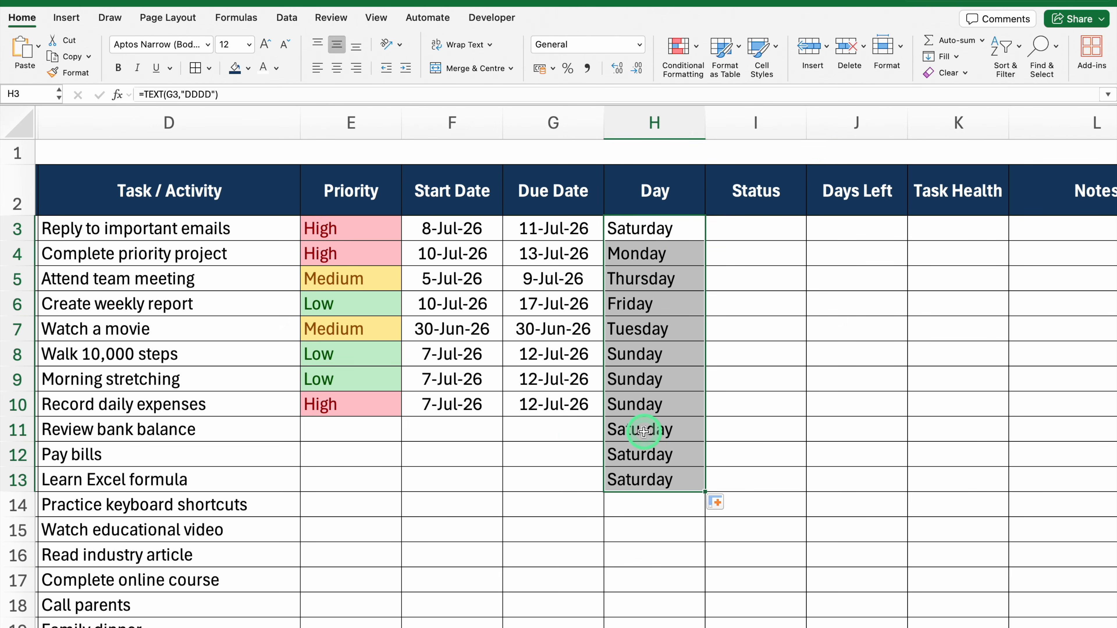
pyautogui.press('super+z')
# Step: Widen the Day column and change the H3 formula to =IF(G3="","",TEXT(G3,"DDDD"))
pyautogui.moveTo(706, 121); pyautogui.dragTo(820, 133)
pyautogui.doubleClick(769, 227)
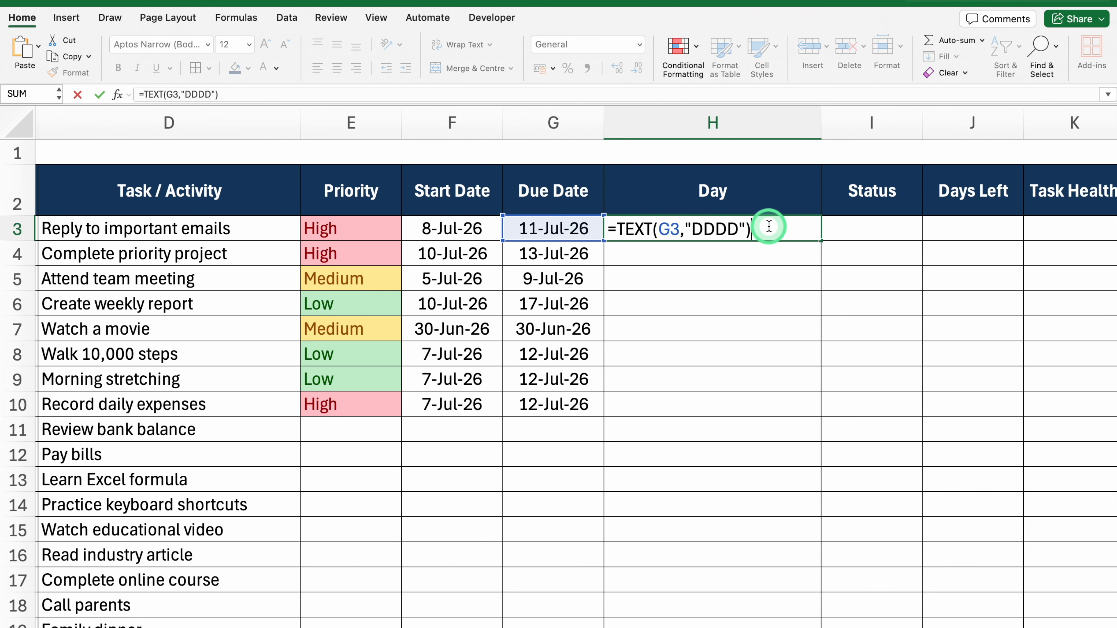
pyautogui.click(617, 228)
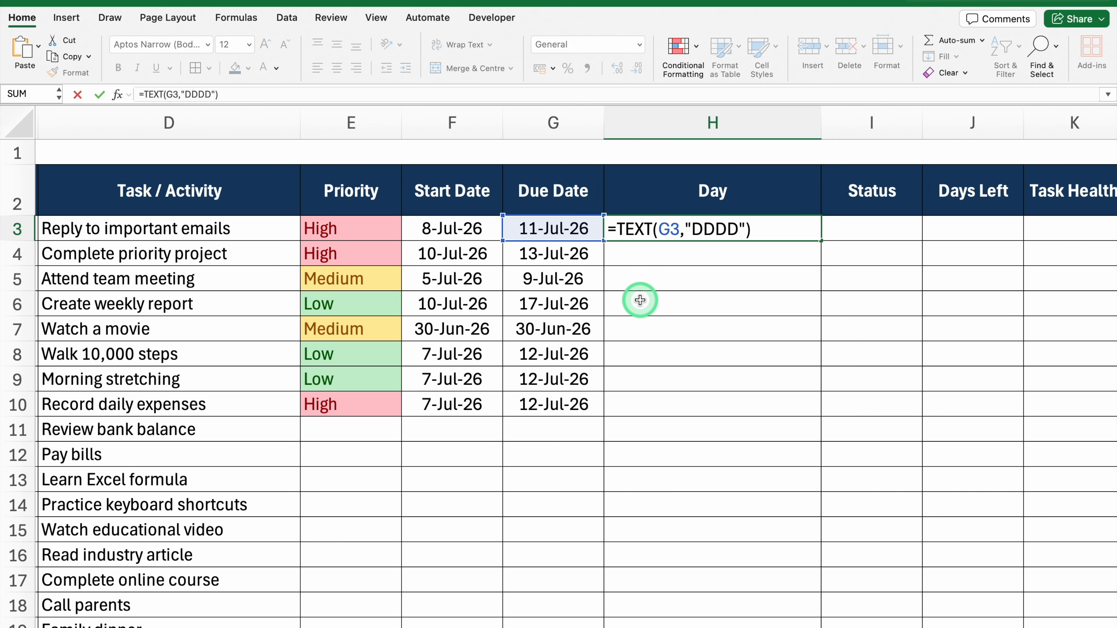
pyautogui.write('IF(')
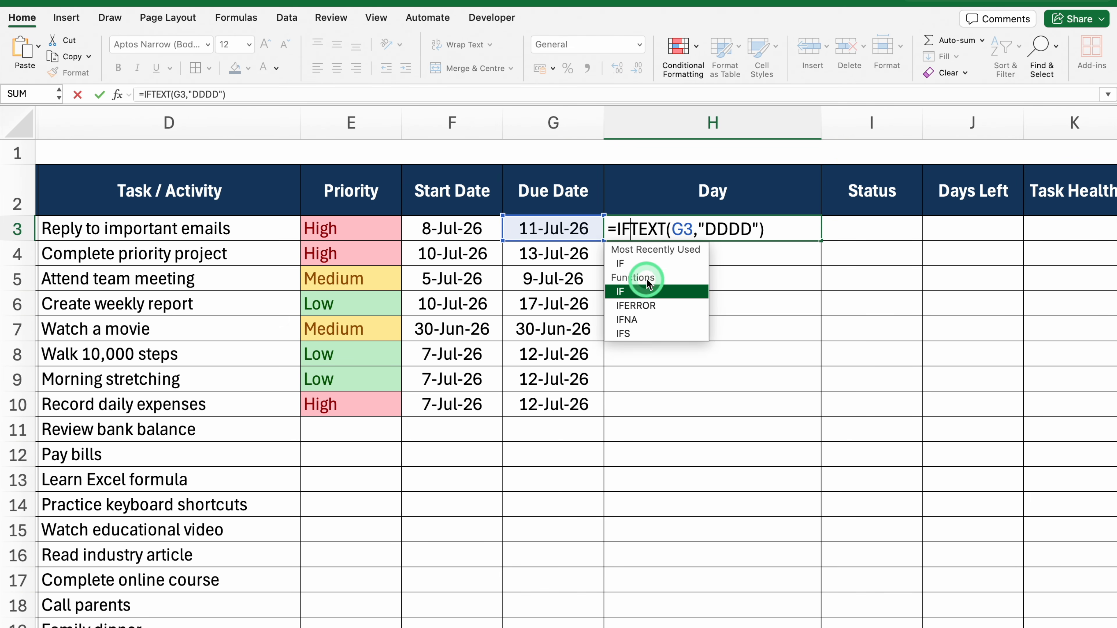
pyautogui.click(559, 226)
pyautogui.write('=')
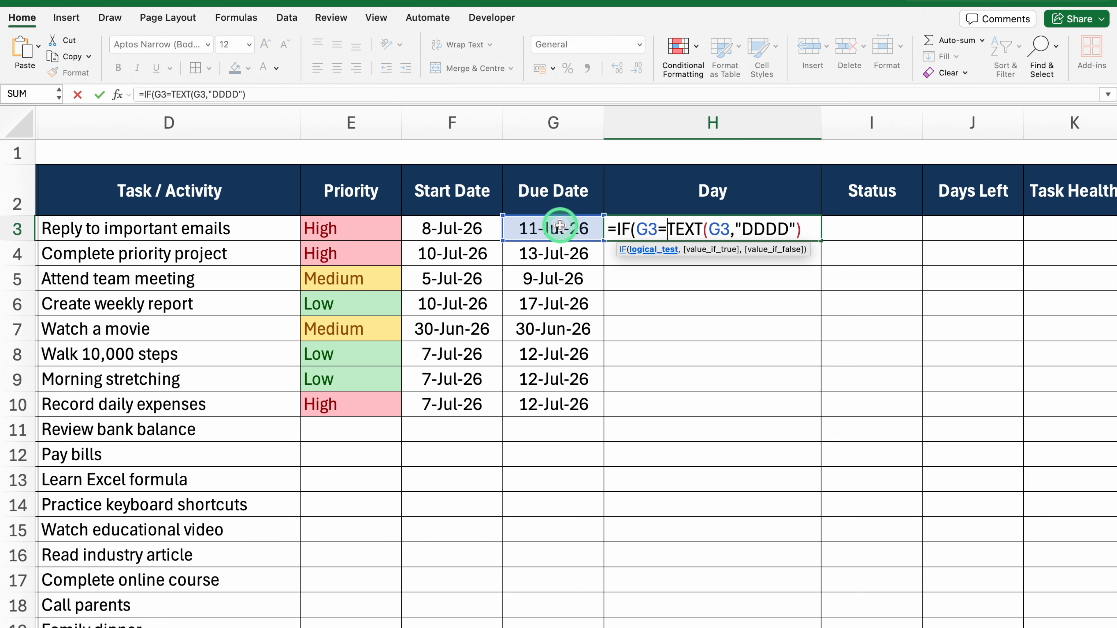
pyautogui.write('""')
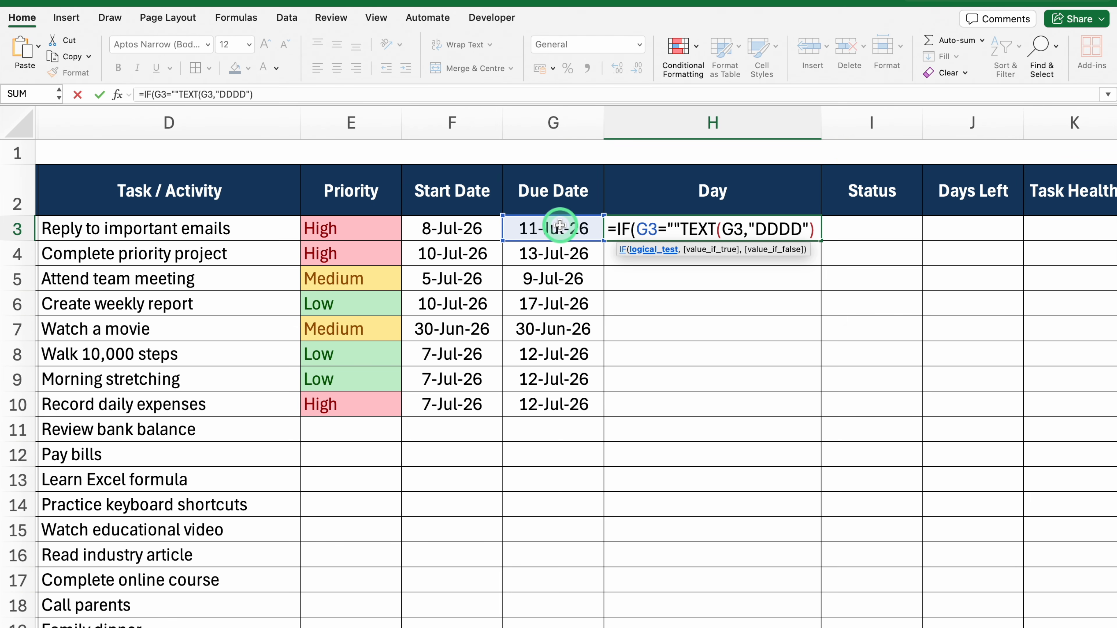
pyautogui.write(',')
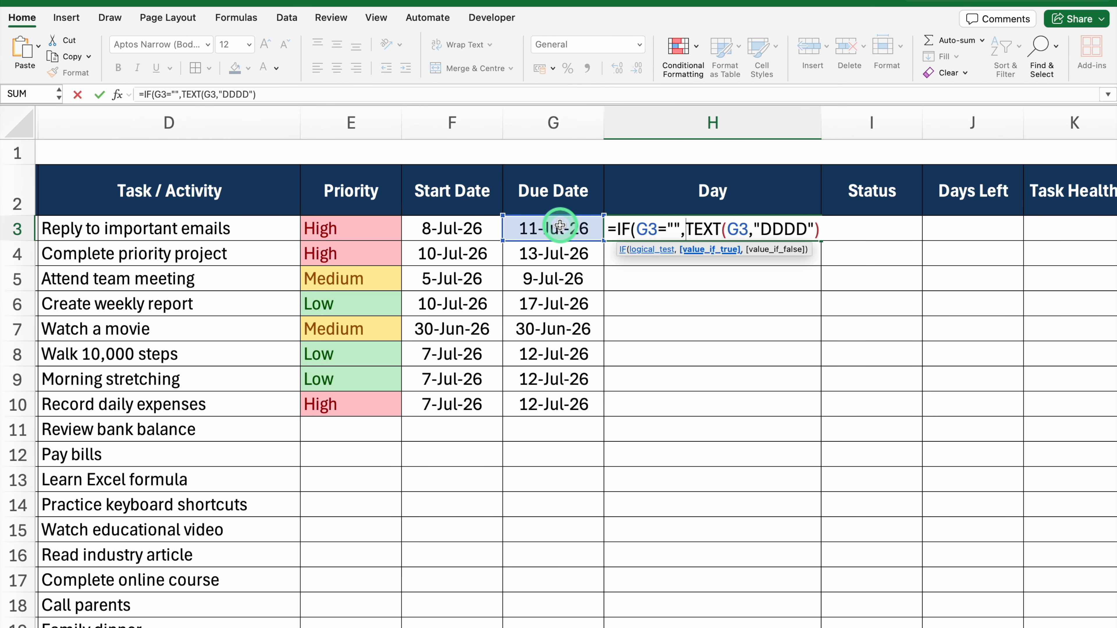
pyautogui.write('""')
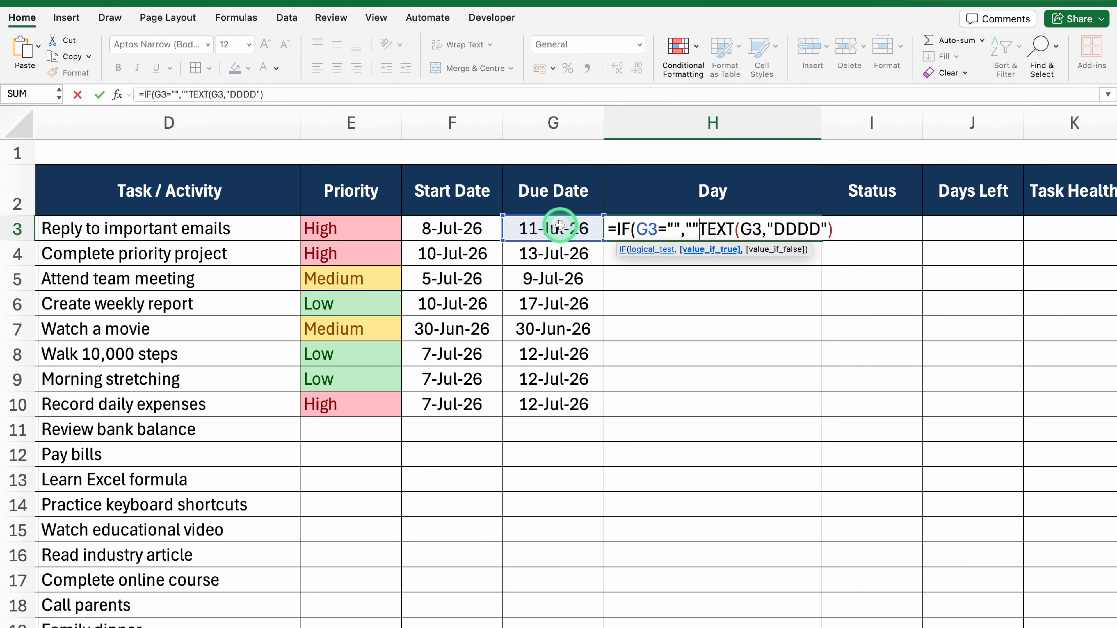
pyautogui.write(',')
pyautogui.click(839, 228)
pyautogui.write(')')
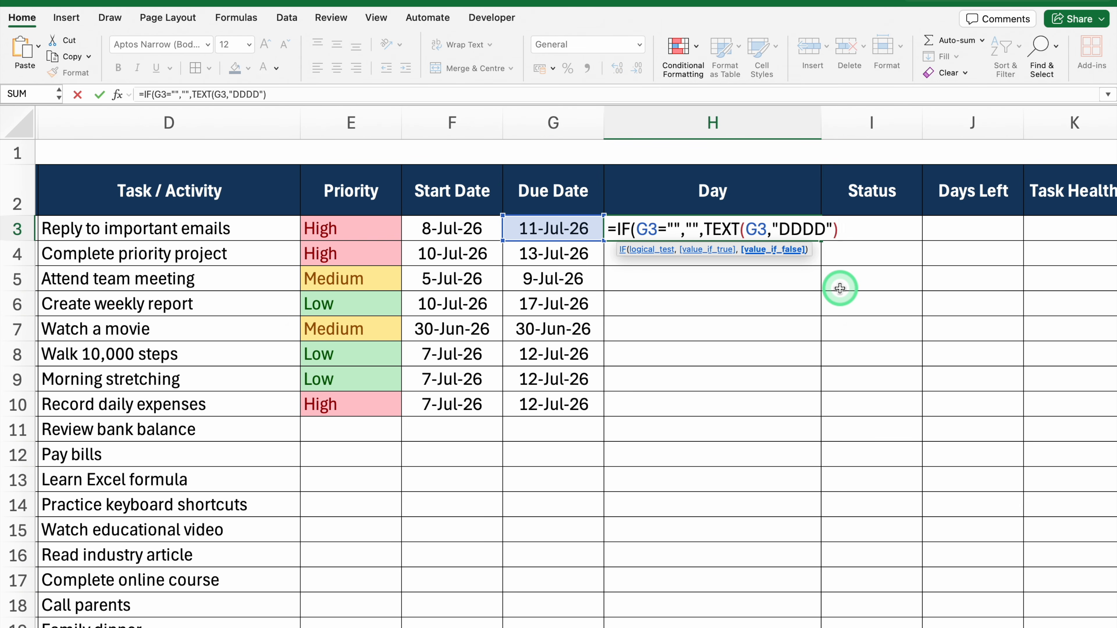
pyautogui.write(')')
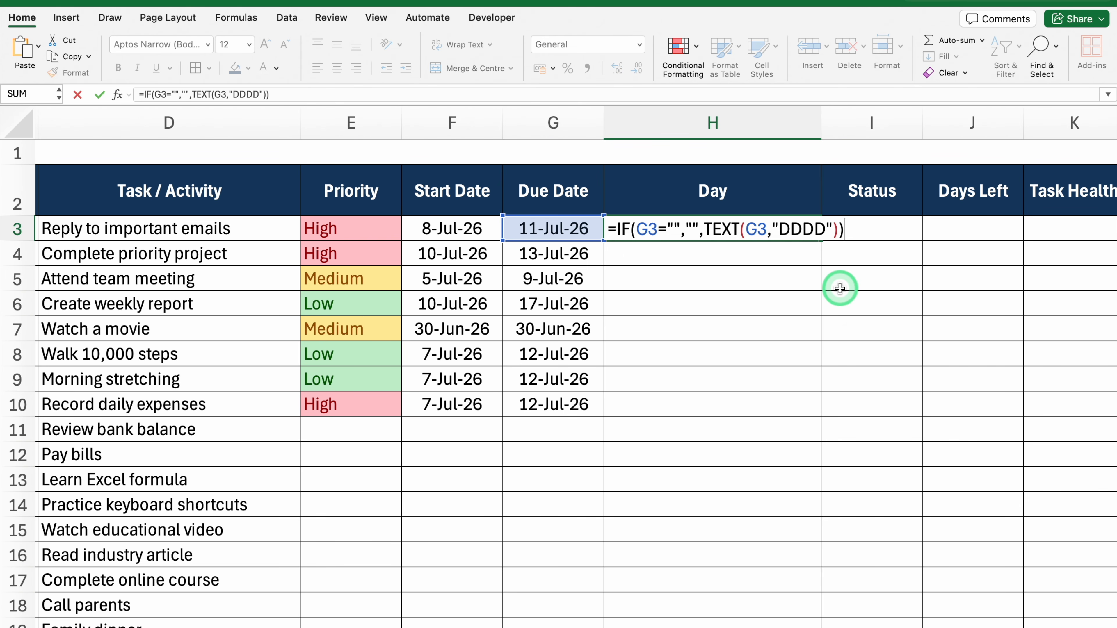
pyautogui.press('Return')
# Step: Fill the Day formula from H3 down to H22 and narrow the Day column to fit the weekday names
pyautogui.click(803, 238)
pyautogui.moveTo(820, 240); pyautogui.dragTo(810, 589)
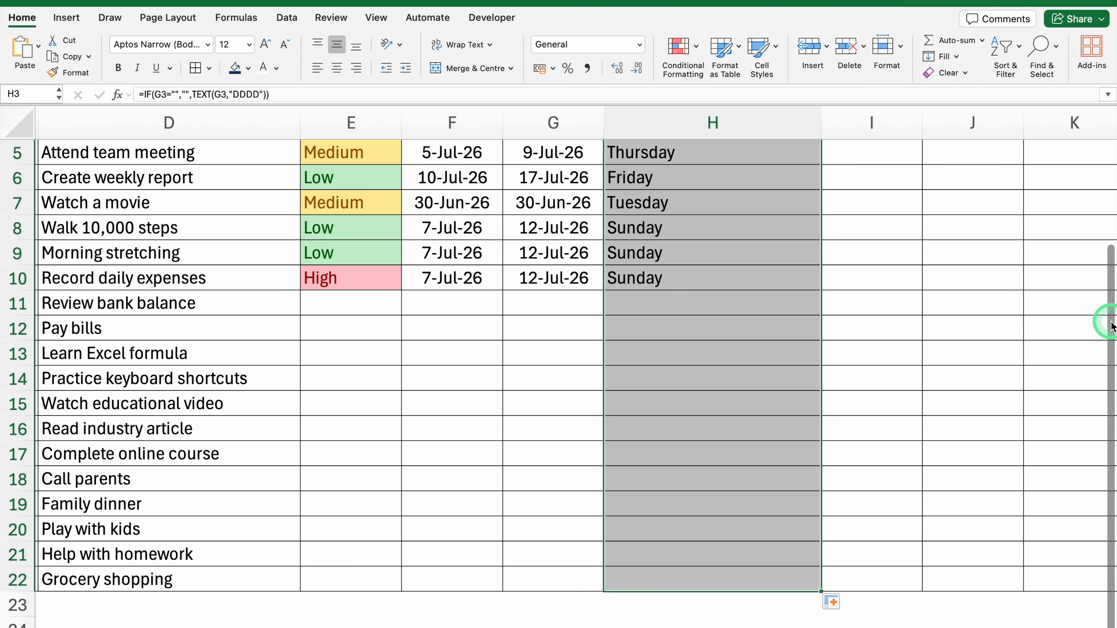
pyautogui.scroll(3, 1110, 326)
pyautogui.moveTo(821, 125); pyautogui.dragTo(687, 139)
# Step: Start a data validation rule for the Status cells from I3 down to the last task, allowing a List
pyautogui.click(744, 228)
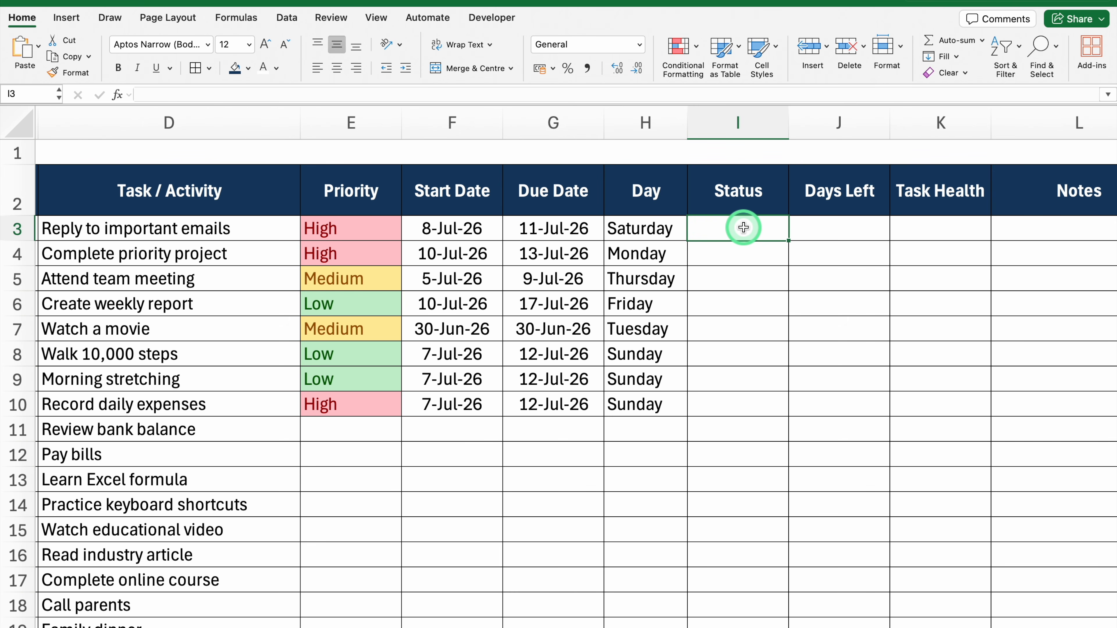
pyautogui.moveTo(743, 228); pyautogui.dragTo(736, 594)
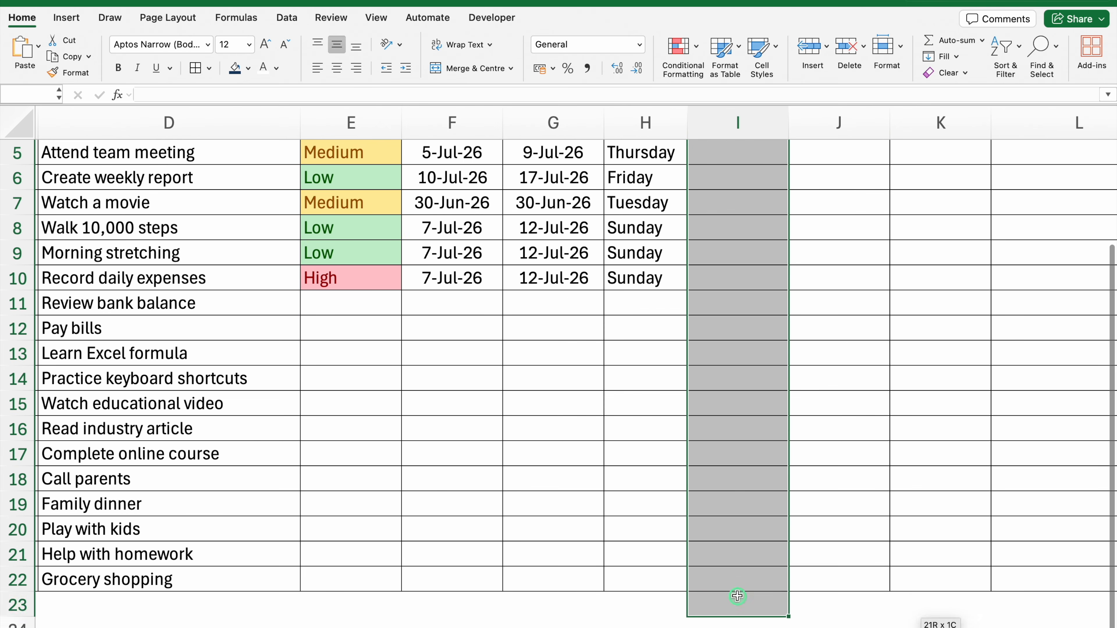
pyautogui.moveTo(1109, 452); pyautogui.dragTo(1113, 347)
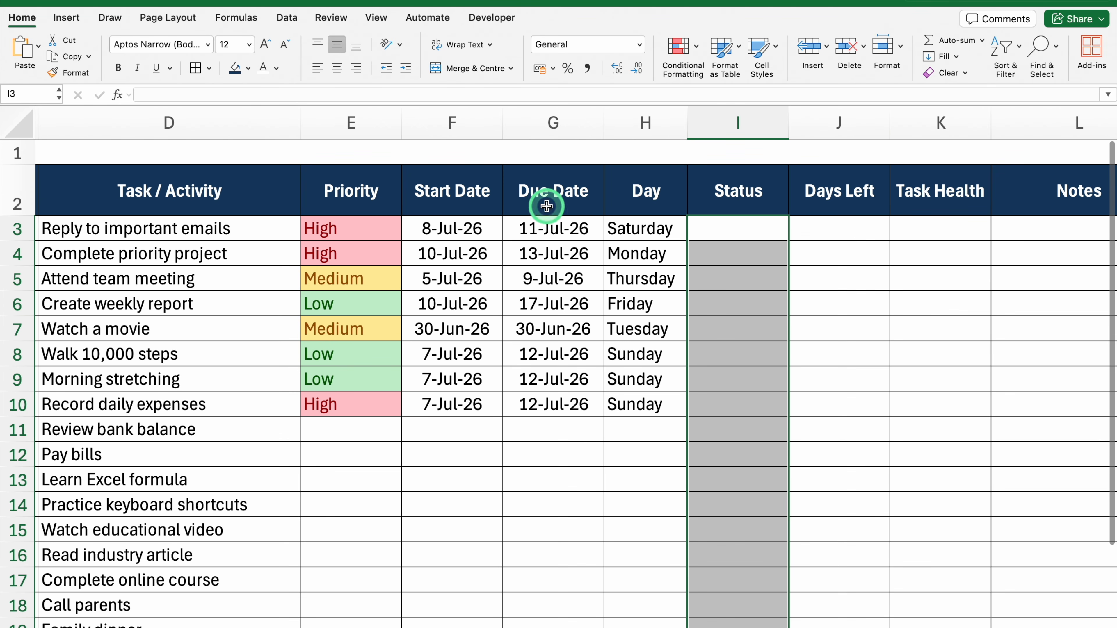
pyautogui.click(288, 19)
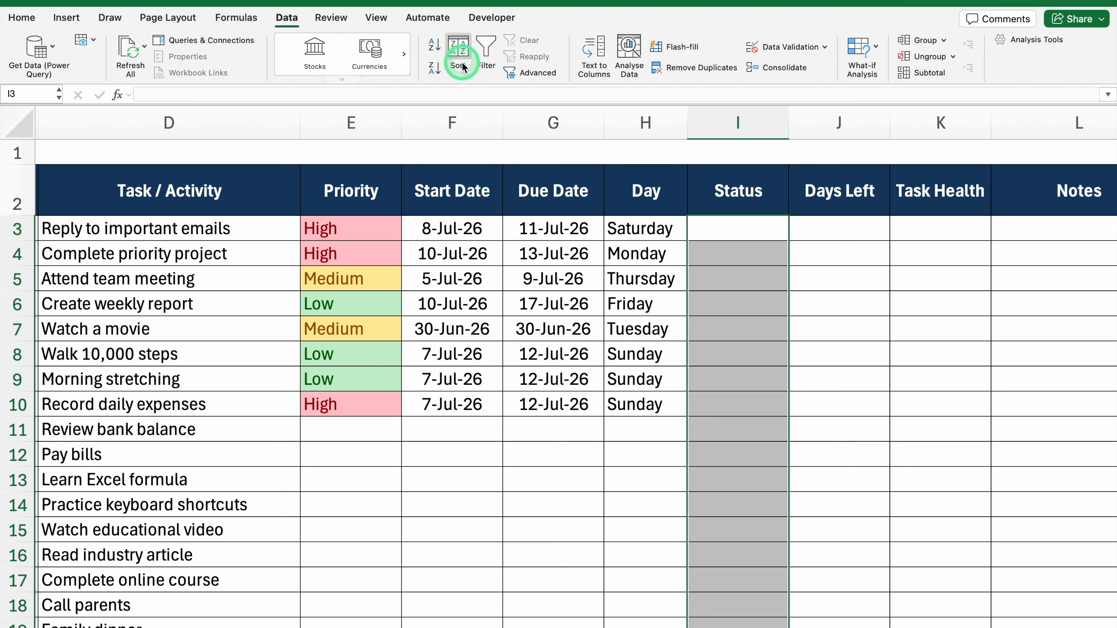
pyautogui.click(789, 49)
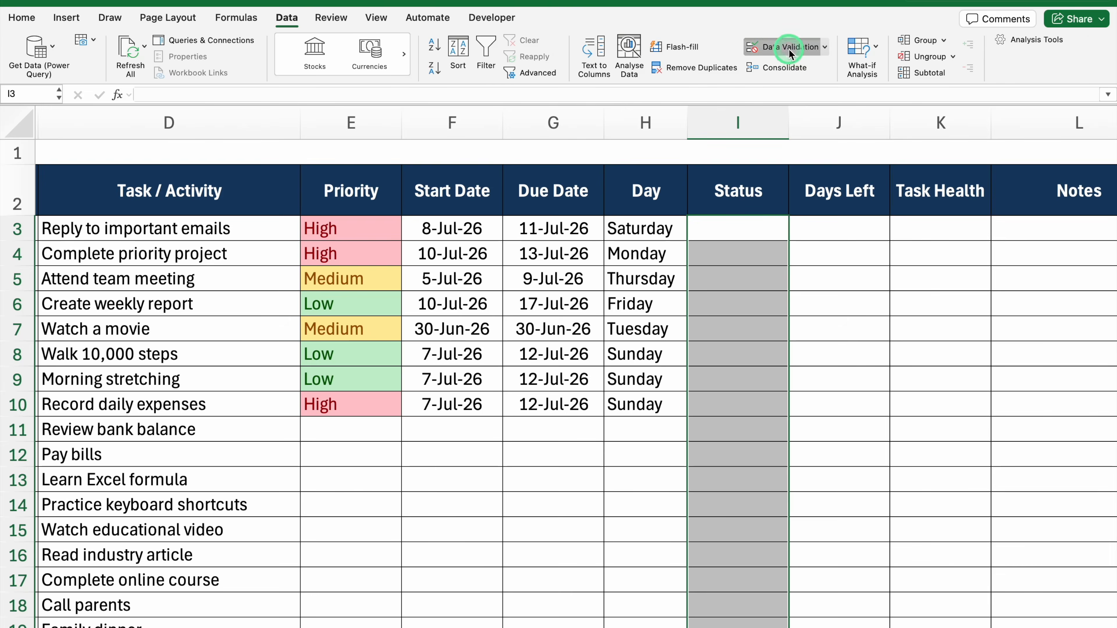
pyautogui.click(511, 171)
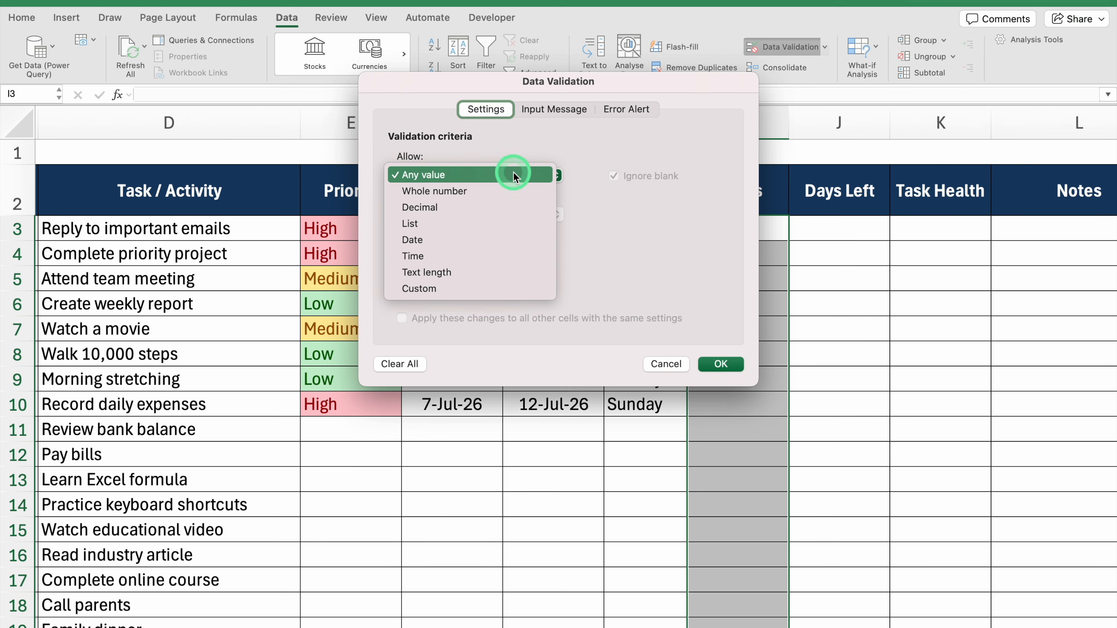
pyautogui.click(456, 224)
# Step: Set the Status validation source to =Settings!$D$3:$D$6 and apply the rule
pyautogui.click(453, 254)
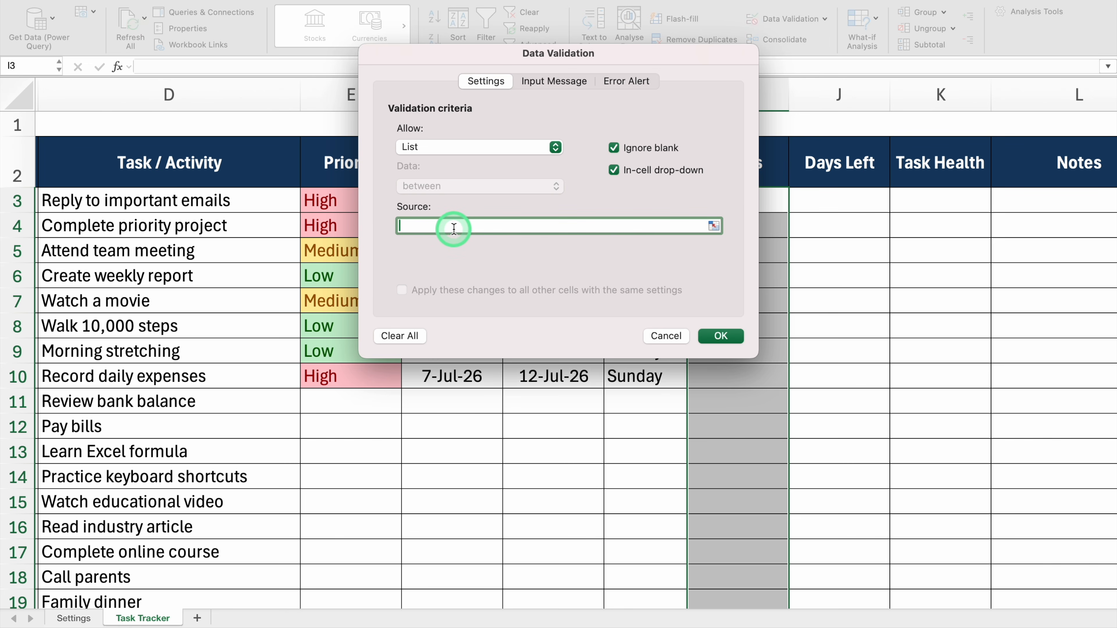
pyautogui.click(713, 225)
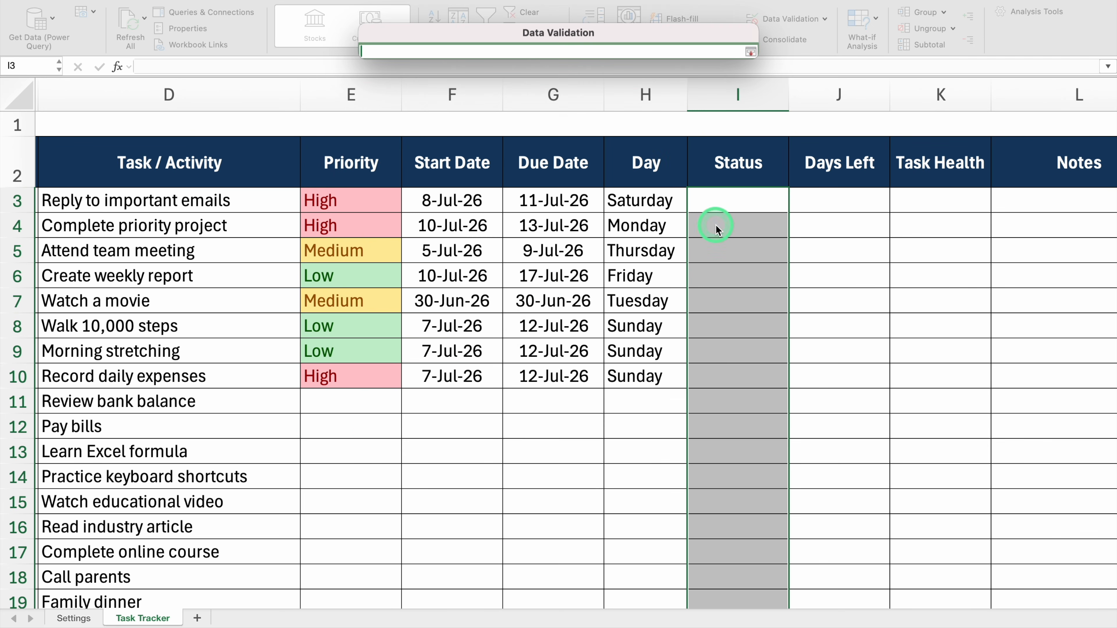
pyautogui.click(72, 618)
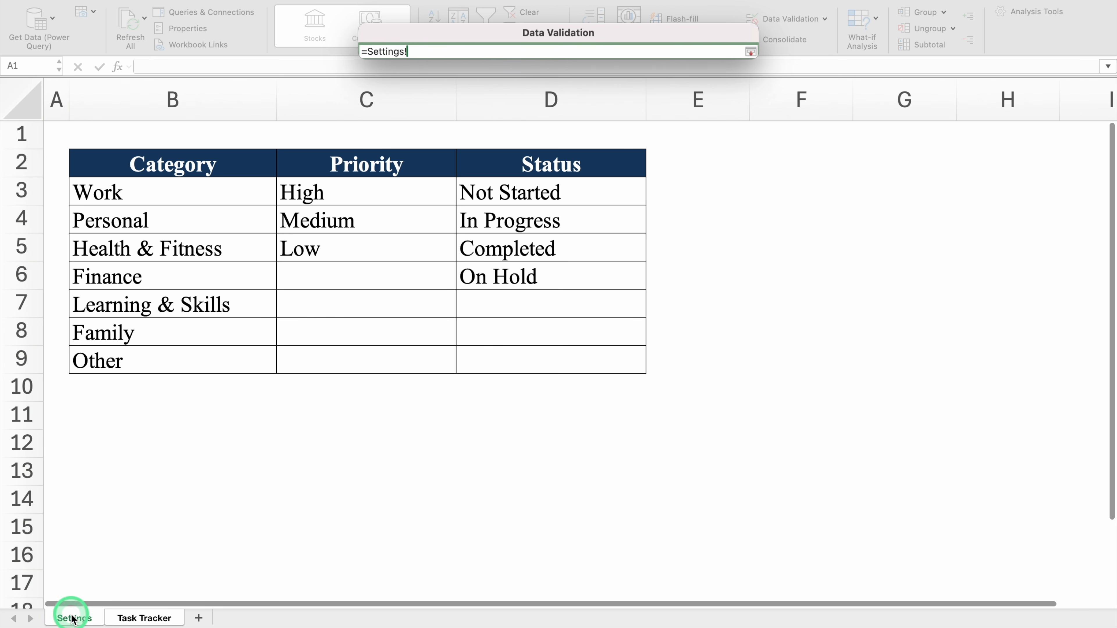
pyautogui.moveTo(553, 190); pyautogui.dragTo(553, 273)
pyautogui.click(750, 52)
pyautogui.click(691, 267)
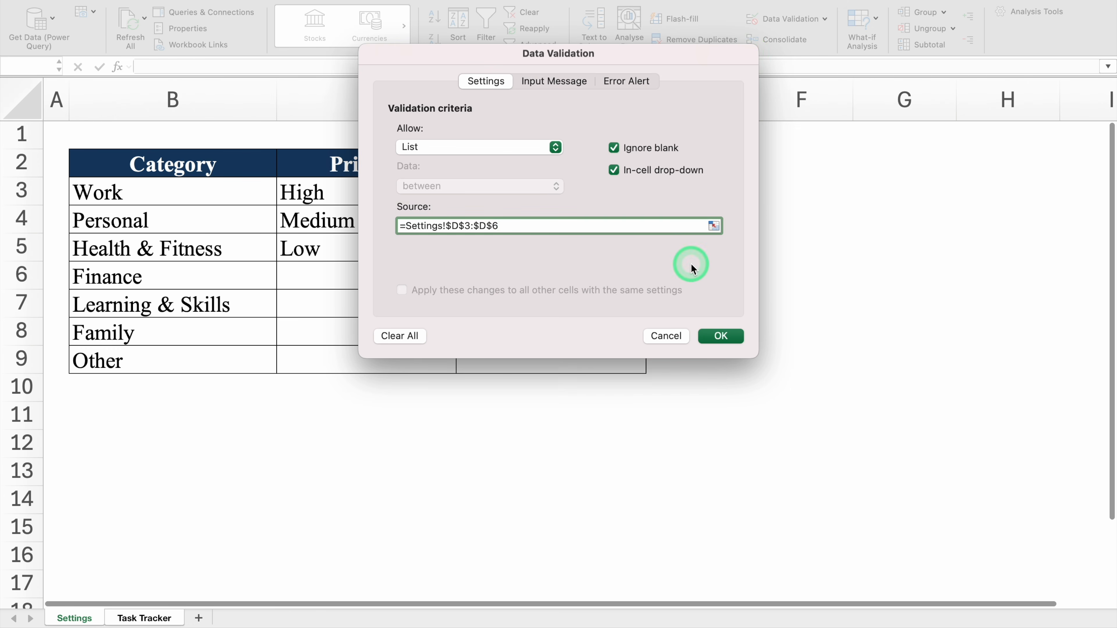
pyautogui.click(722, 336)
# Step: Set the statuses in I3 to I10 to Not Started, In Progress, Completed, On Hold, Completed, In Progress, Not Started and Completed
pyautogui.click(778, 207)
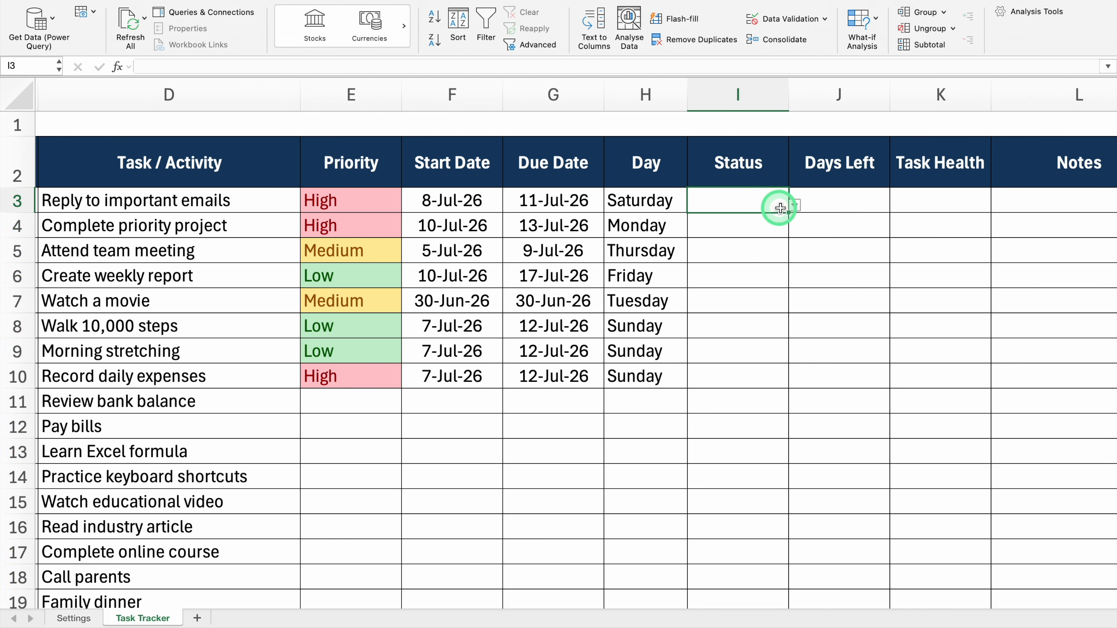
pyautogui.click(794, 207)
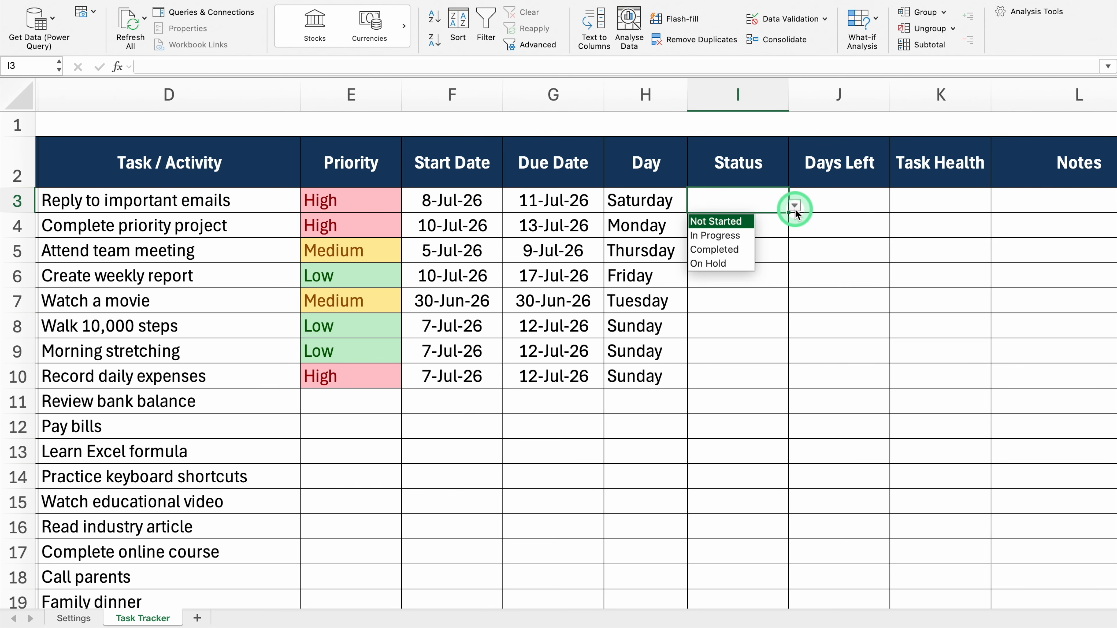
pyautogui.click(721, 222)
pyautogui.click(778, 227)
pyautogui.click(794, 232)
pyautogui.click(722, 260)
pyautogui.click(778, 251)
pyautogui.click(794, 256)
pyautogui.click(721, 299)
pyautogui.click(779, 277)
pyautogui.click(721, 371)
pyautogui.click(778, 378)
pyautogui.click(794, 382)
pyautogui.click(721, 426)
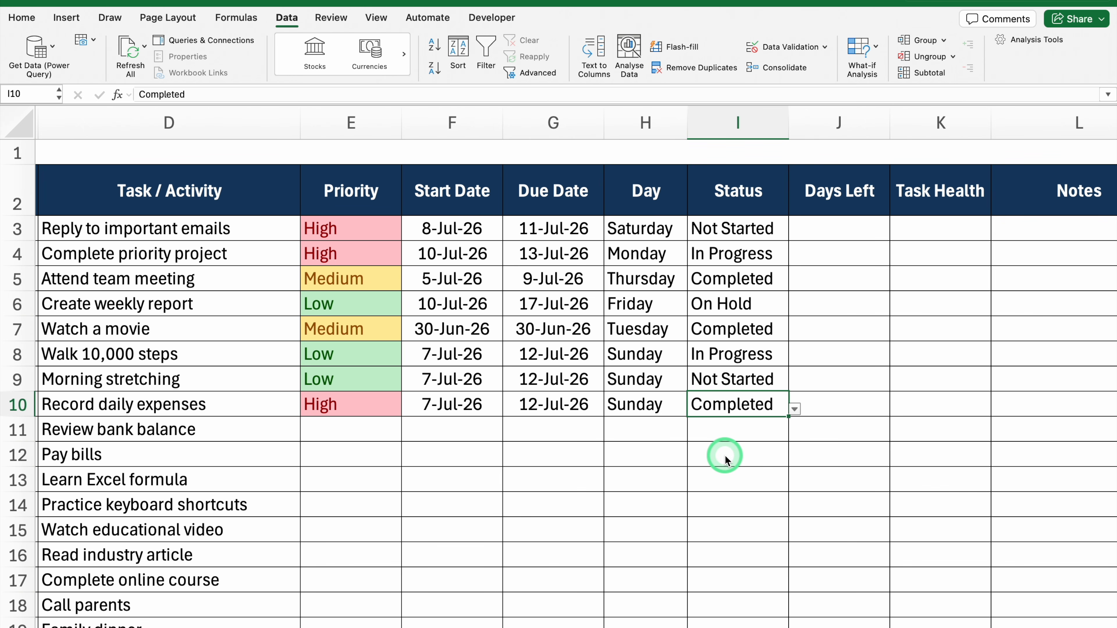
# Step: Create a Classic conditional formatting rule for the Task / Activity cells from D3 down that uses a formula to determine which cells to format
pyautogui.moveTo(766, 627); pyautogui.dragTo(671, 627)
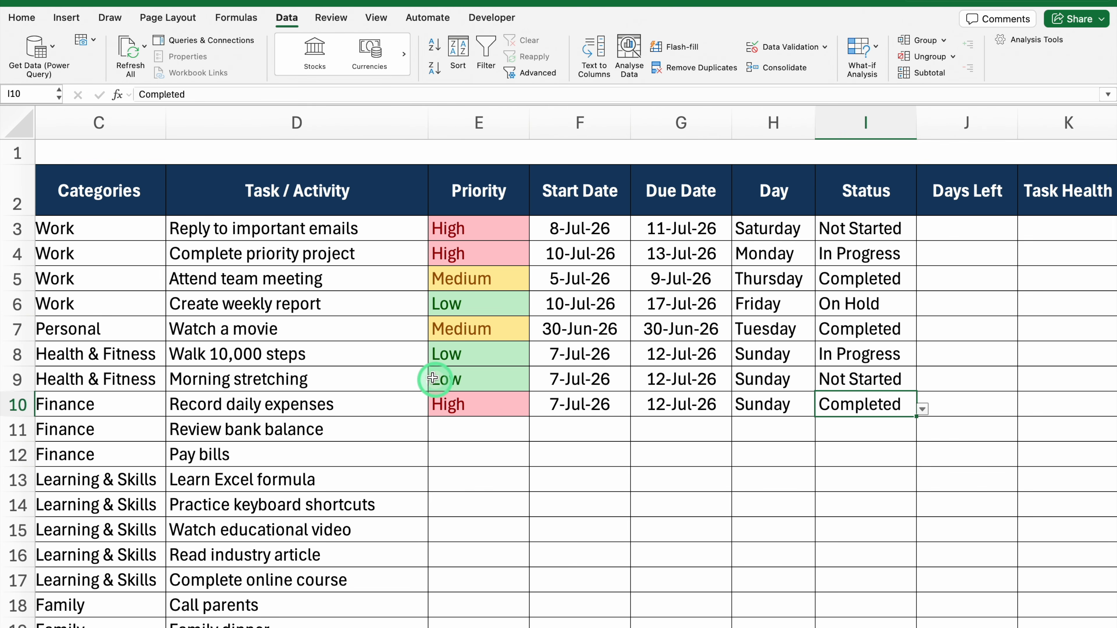
pyautogui.moveTo(340, 229); pyautogui.dragTo(337, 591)
pyautogui.moveTo(1109, 356); pyautogui.dragTo(1105, 226)
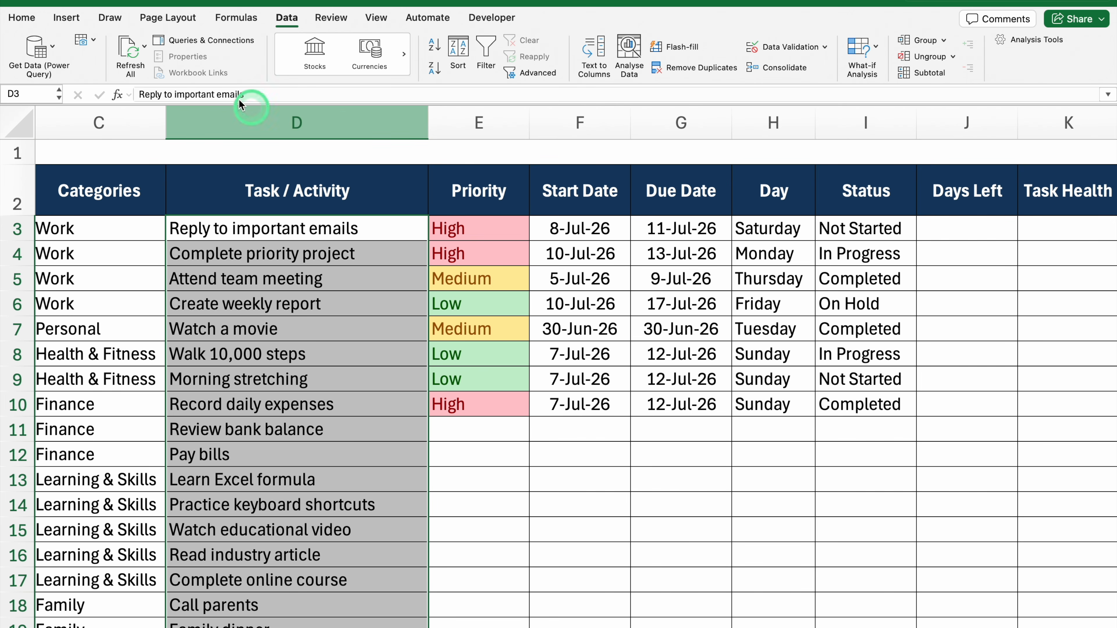
pyautogui.click(26, 17)
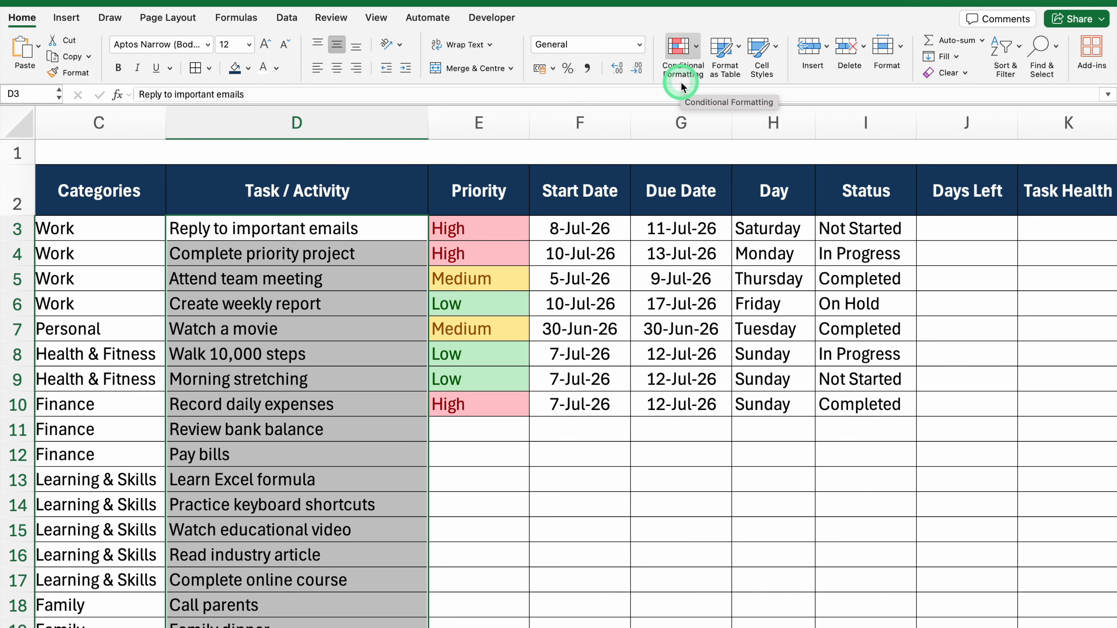
pyautogui.click(696, 47)
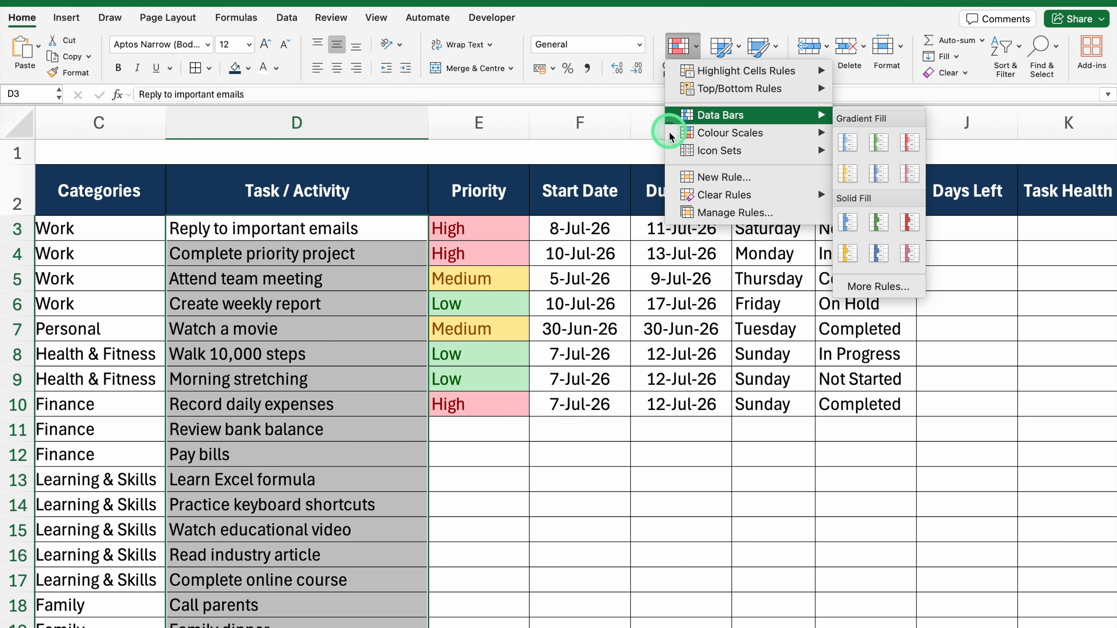
pyautogui.click(679, 176)
pyautogui.click(560, 146)
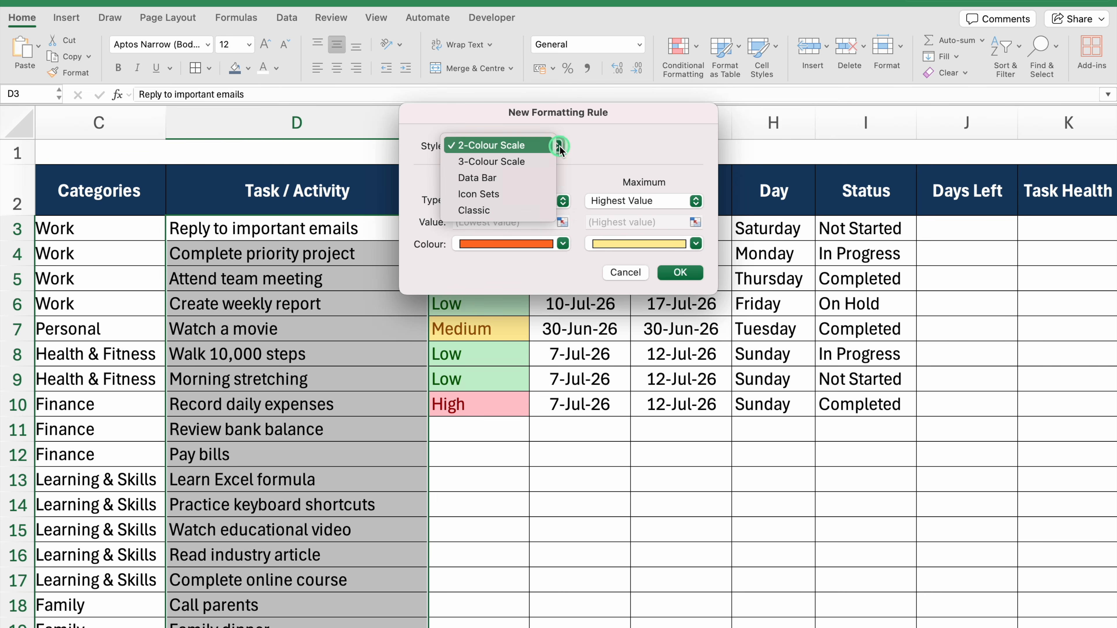
pyautogui.click(510, 209)
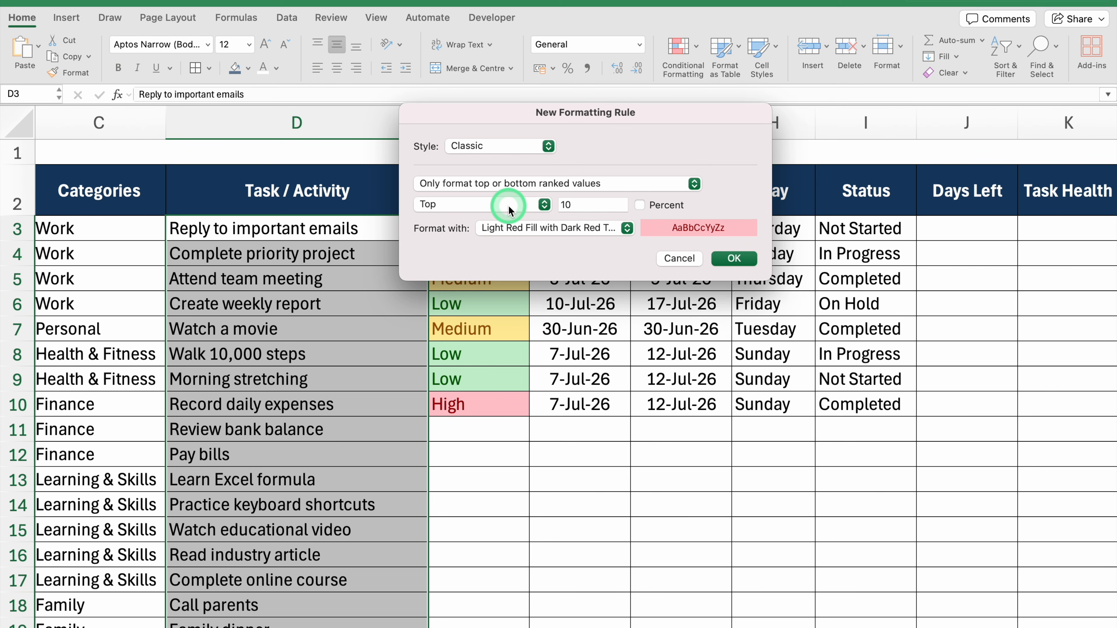
pyautogui.click(543, 183)
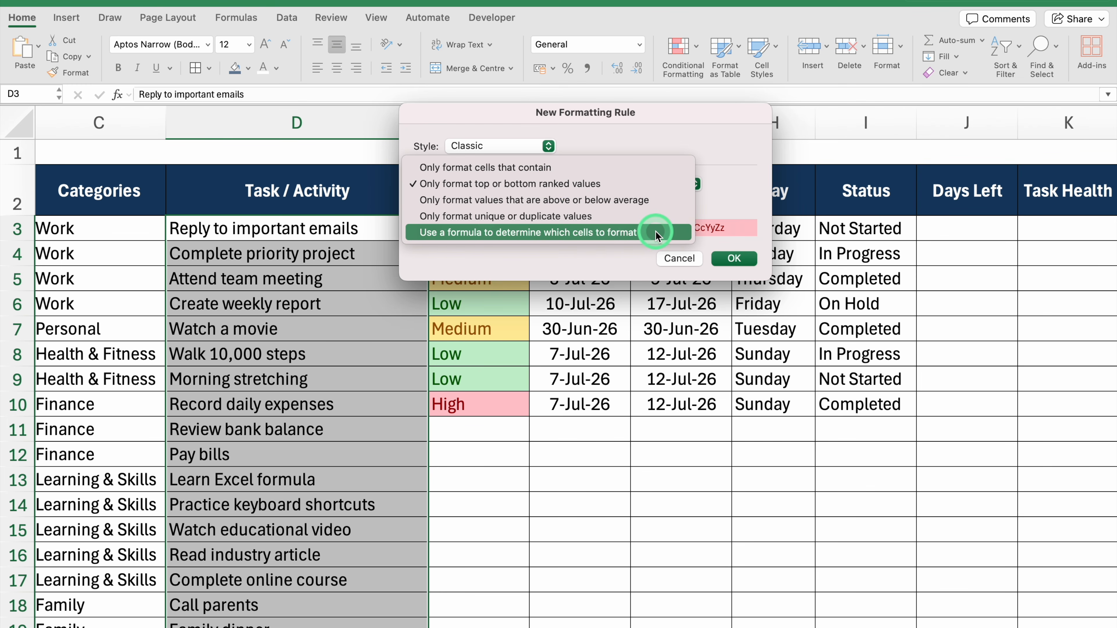
pyautogui.click(656, 233)
# Step: Set the formatting rule's formula to =$I3="Completed"
pyautogui.click(598, 203)
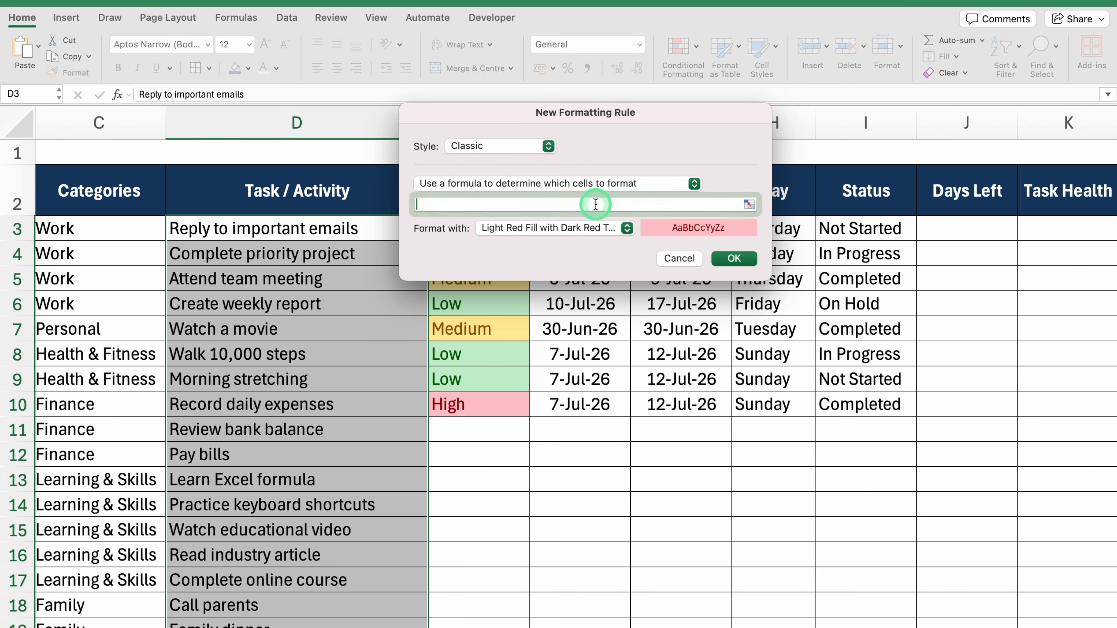
pyautogui.write('=')
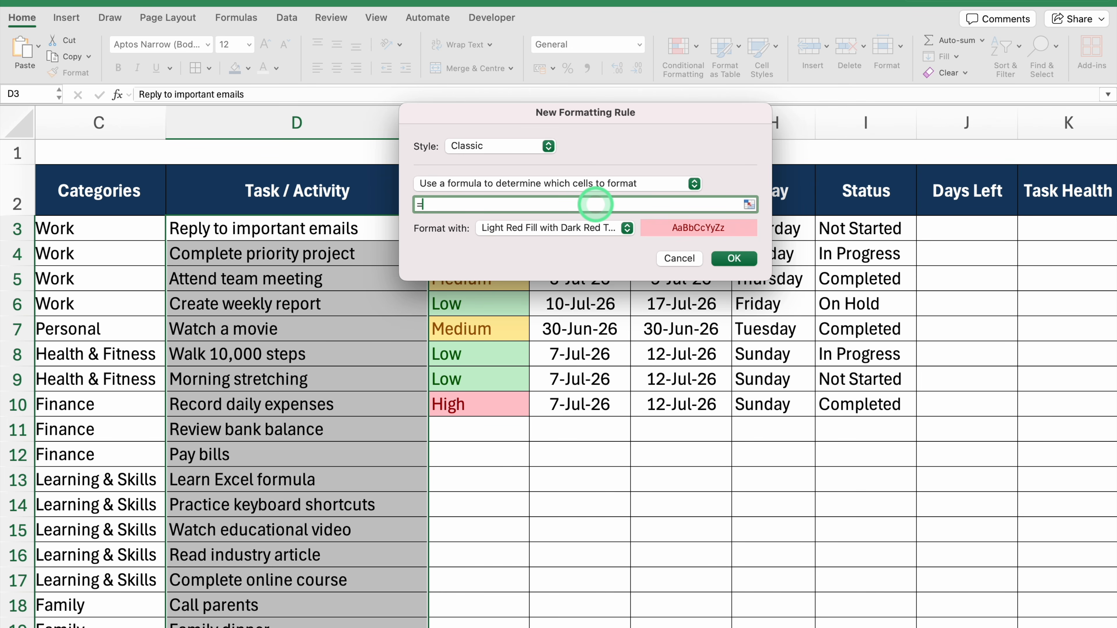
pyautogui.click(873, 229)
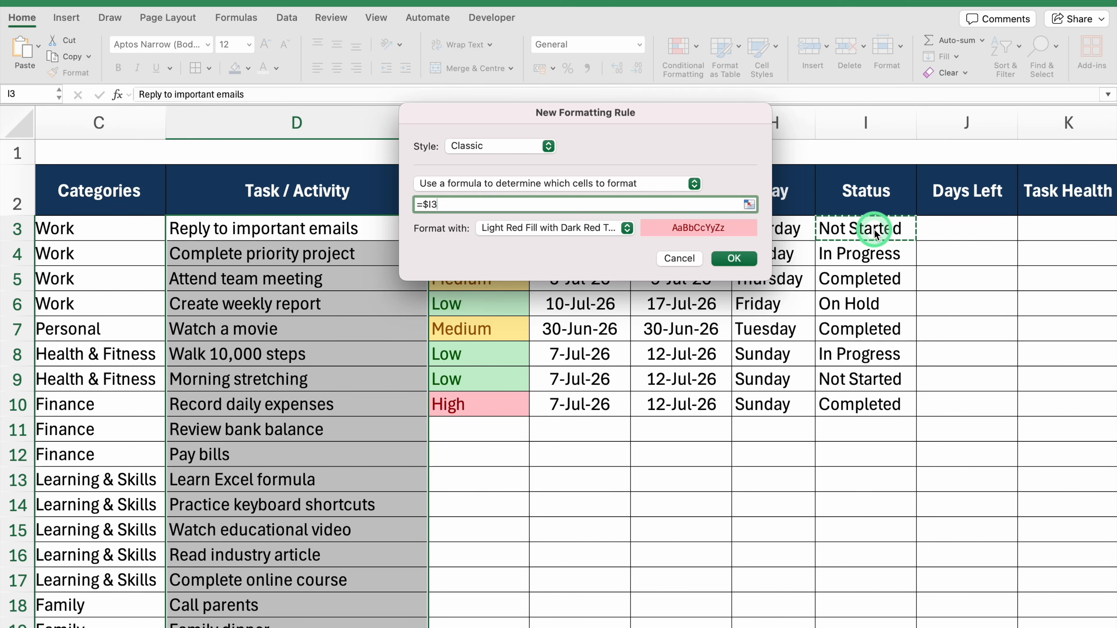
pyautogui.write('=')
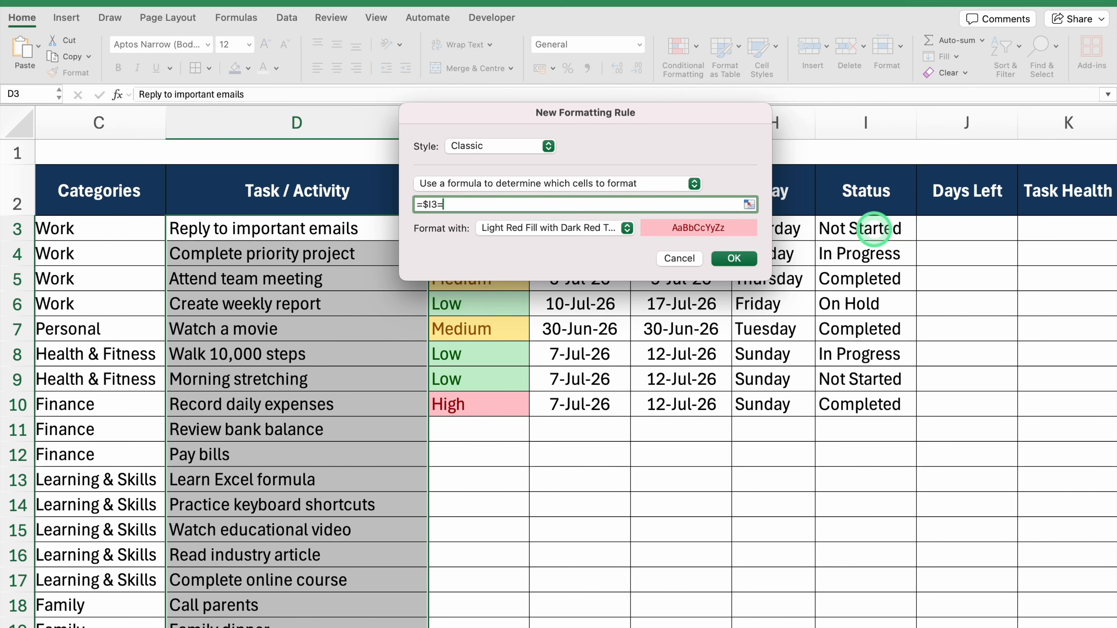
pyautogui.write('"Completed"')
# Step: Give the rule a customised format with strikethrough and standard green font colour, and apply the rule
pyautogui.click(627, 228)
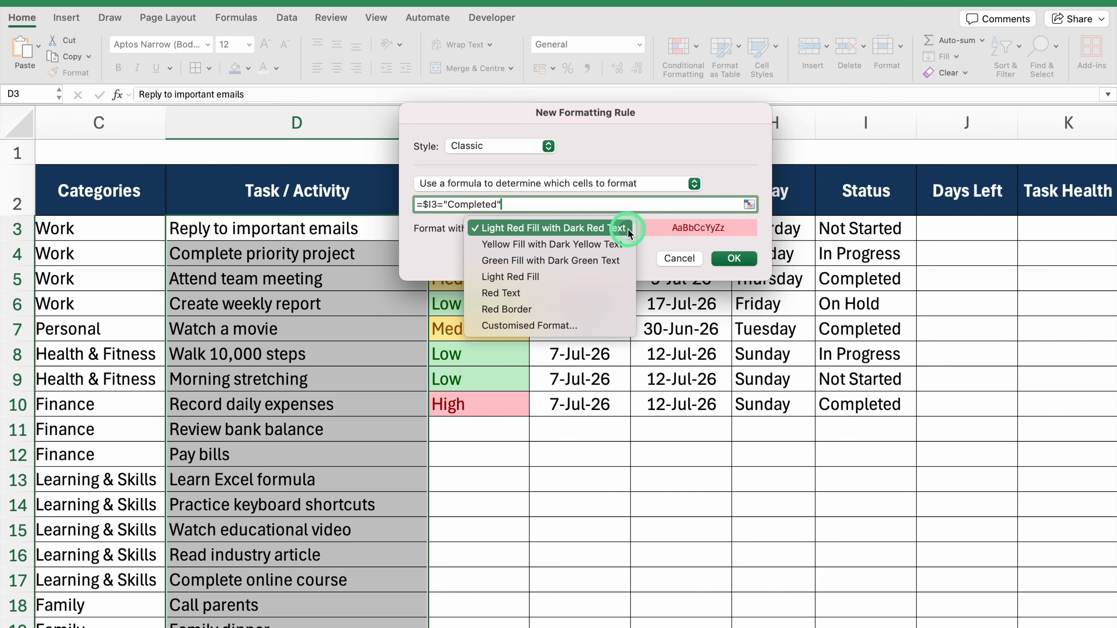
pyautogui.click(567, 325)
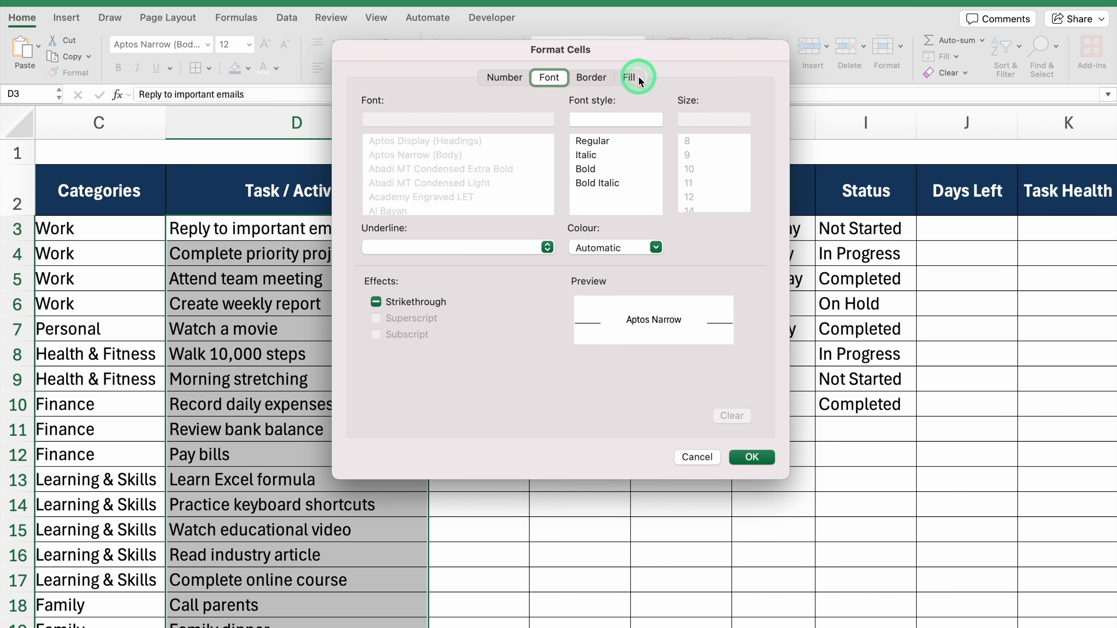
pyautogui.click(551, 82)
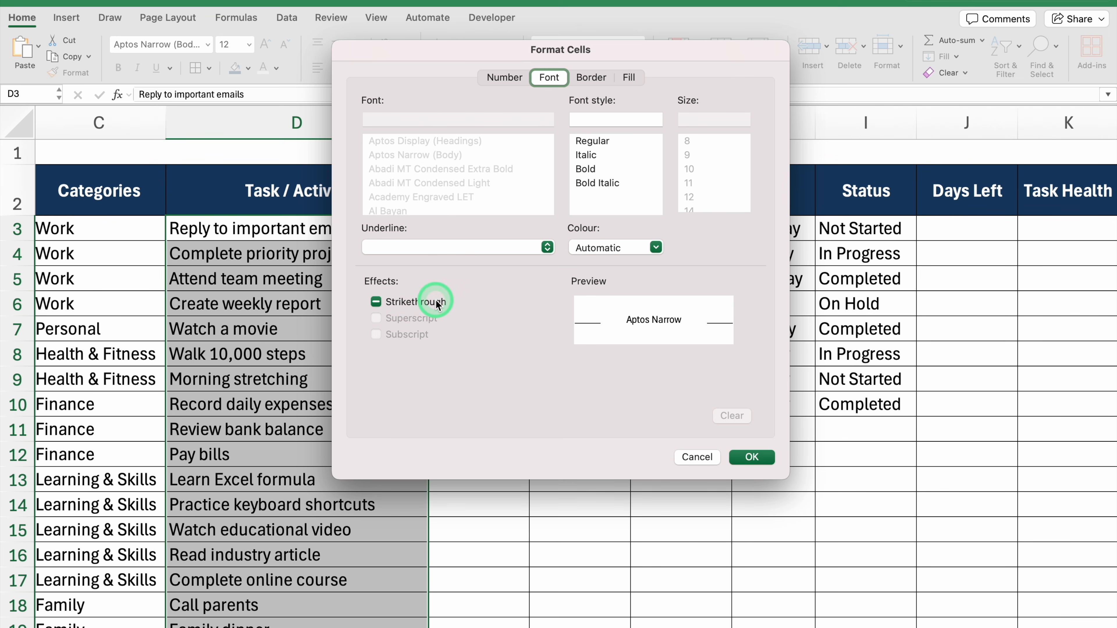
pyautogui.click(376, 302)
pyautogui.click(655, 247)
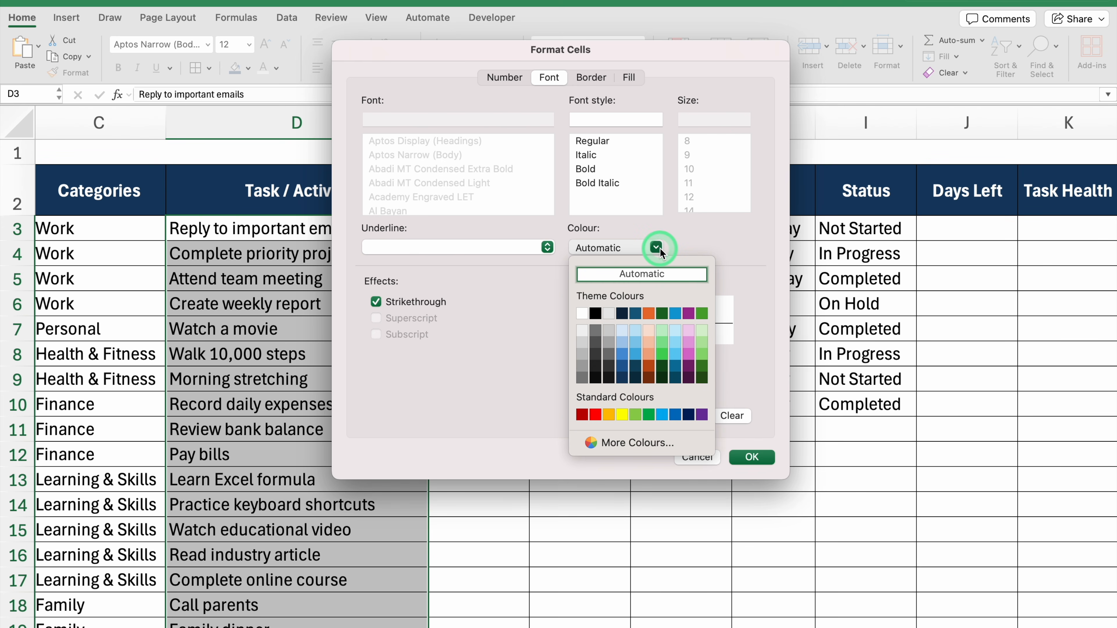
pyautogui.click(596, 415)
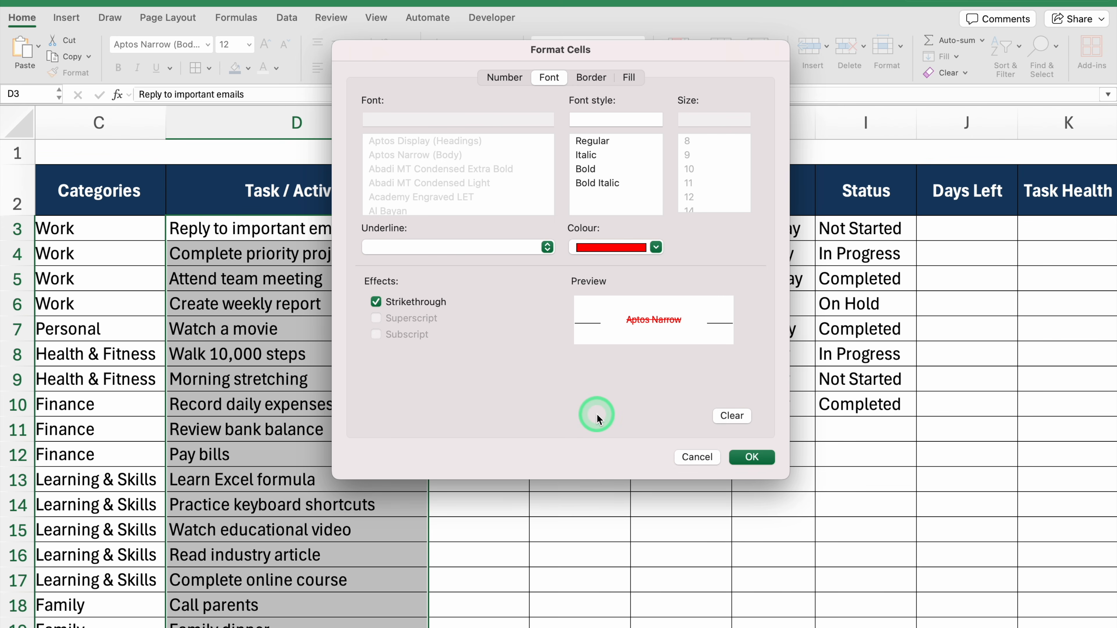
pyautogui.click(656, 247)
pyautogui.click(649, 415)
pyautogui.click(752, 457)
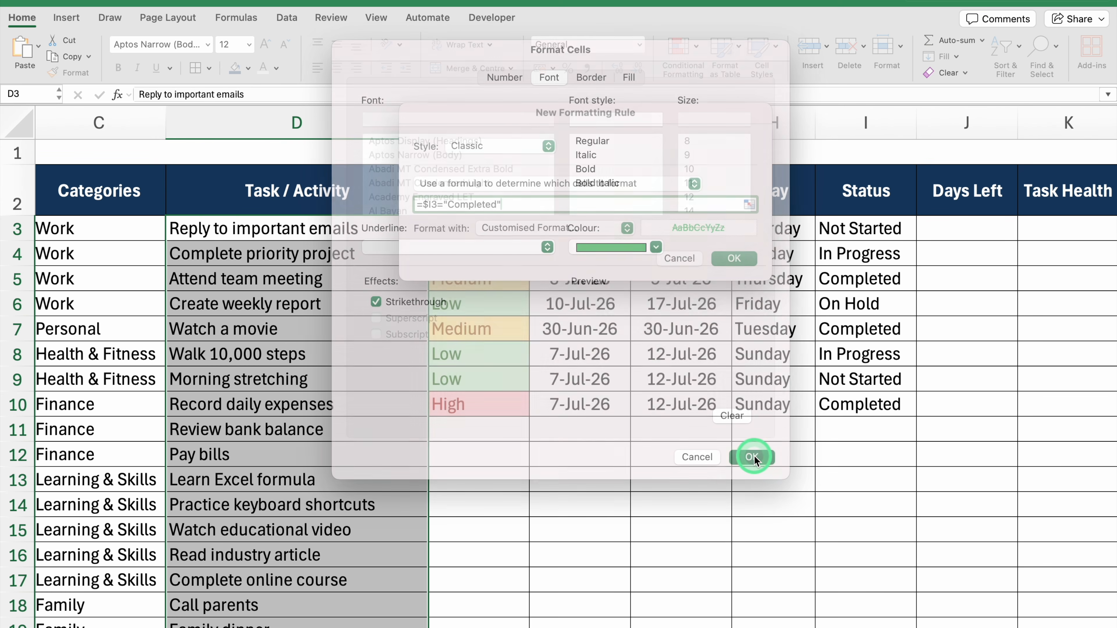
pyautogui.click(734, 258)
# Step: Change the status of Attend team meeting to Not Started and of Reply to important emails to Completed
pyautogui.click(865, 285)
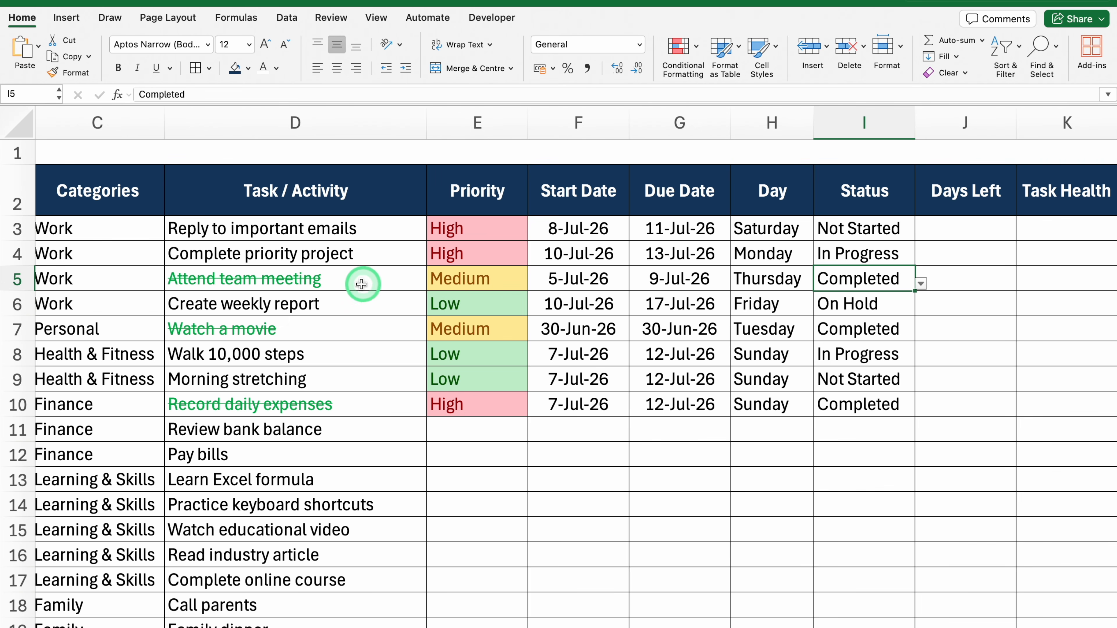
pyautogui.click(921, 283)
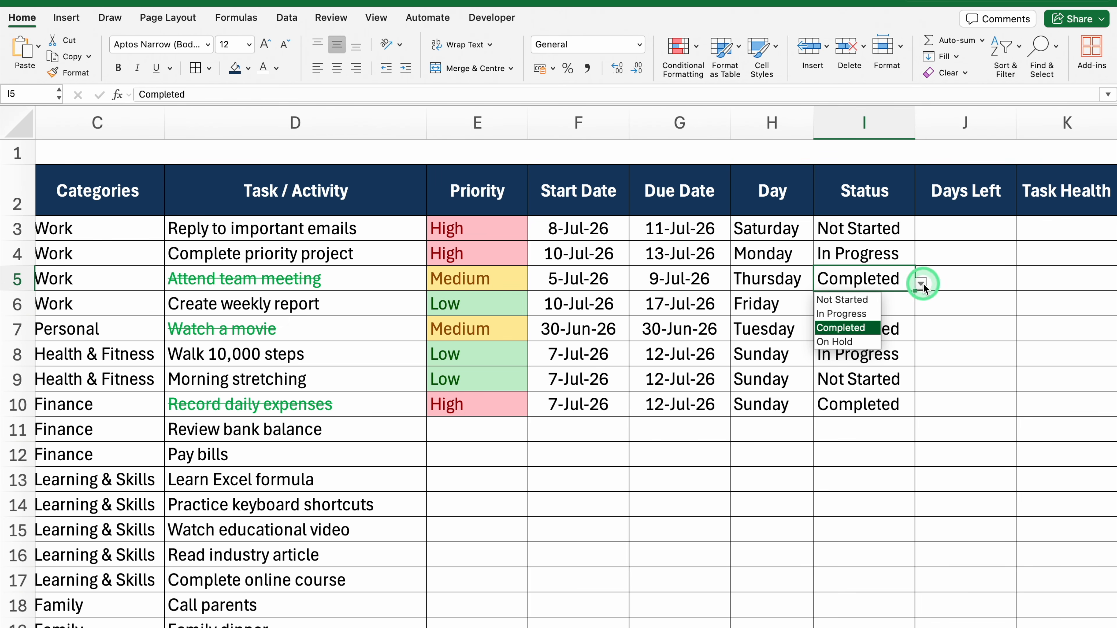
pyautogui.click(849, 300)
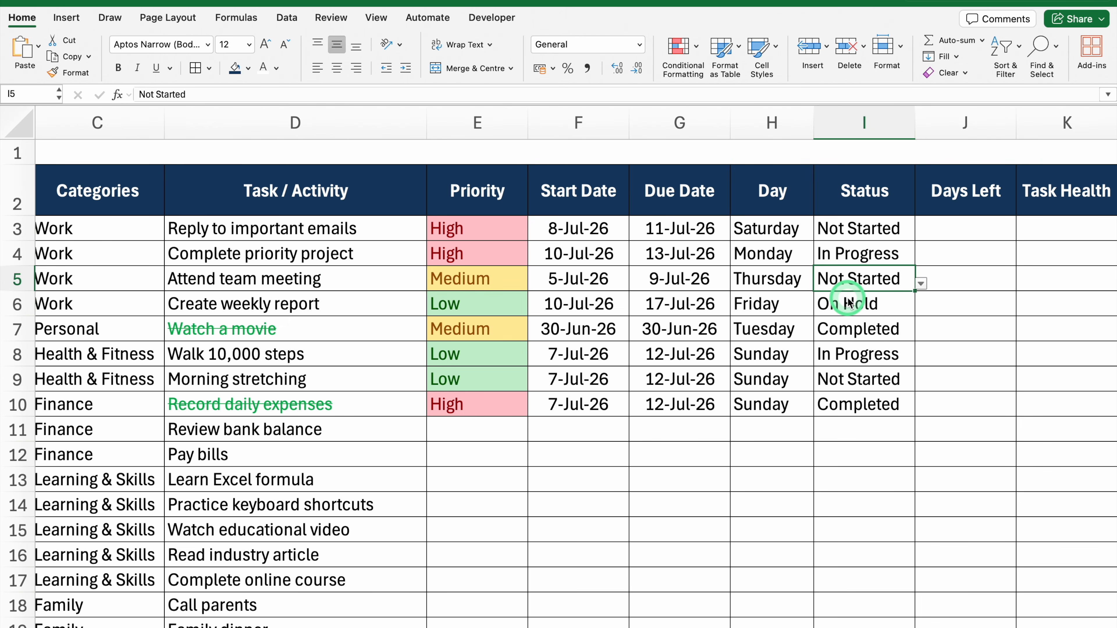
pyautogui.click(860, 226)
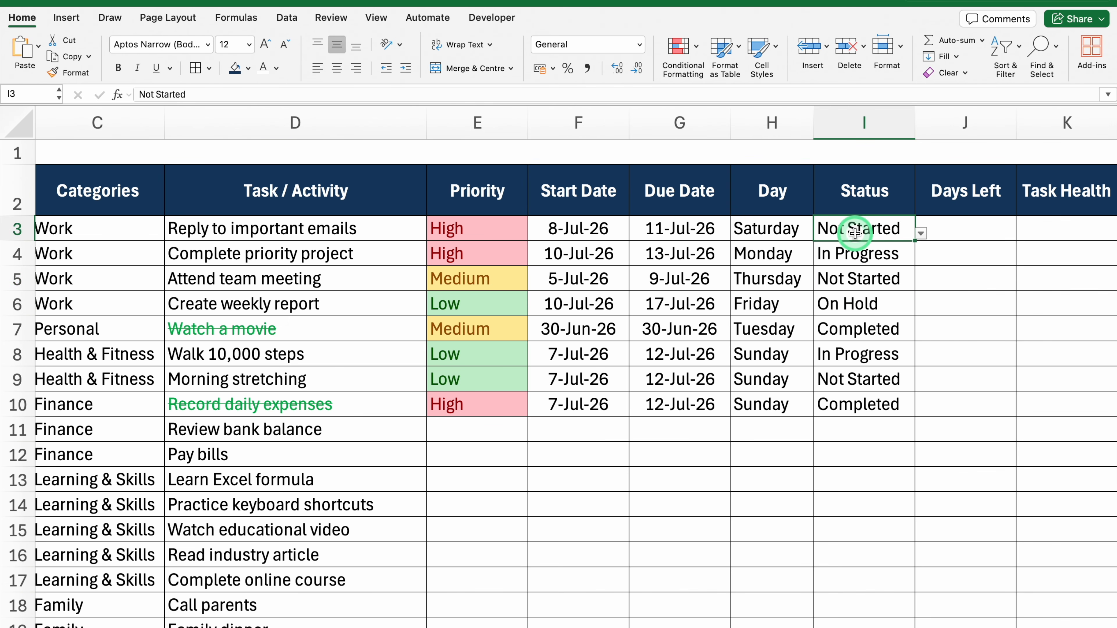
pyautogui.click(922, 234)
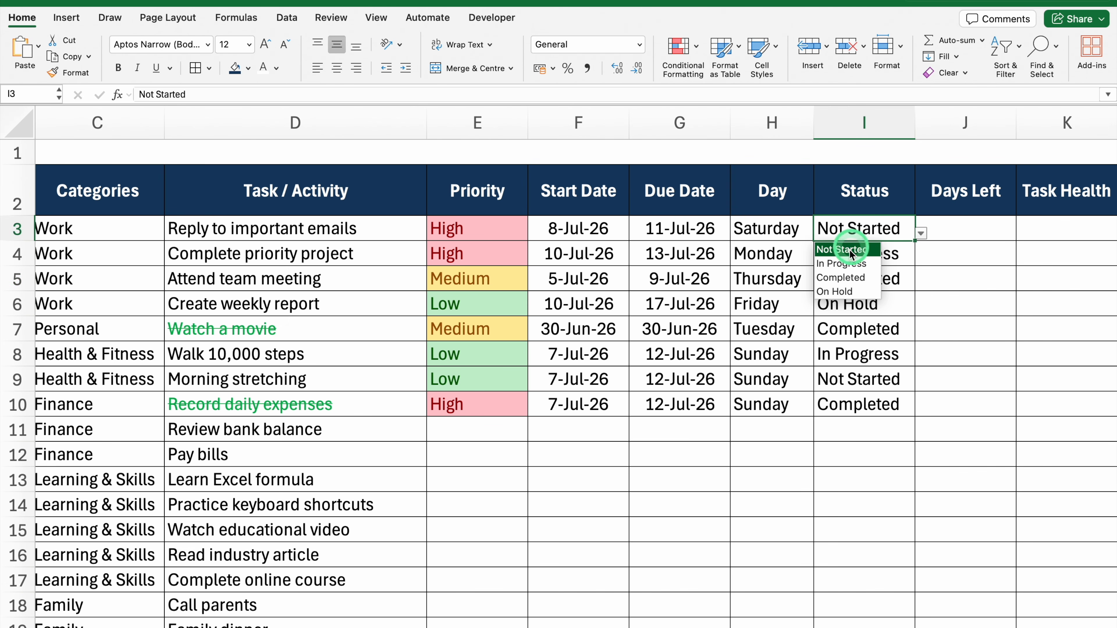
pyautogui.click(852, 278)
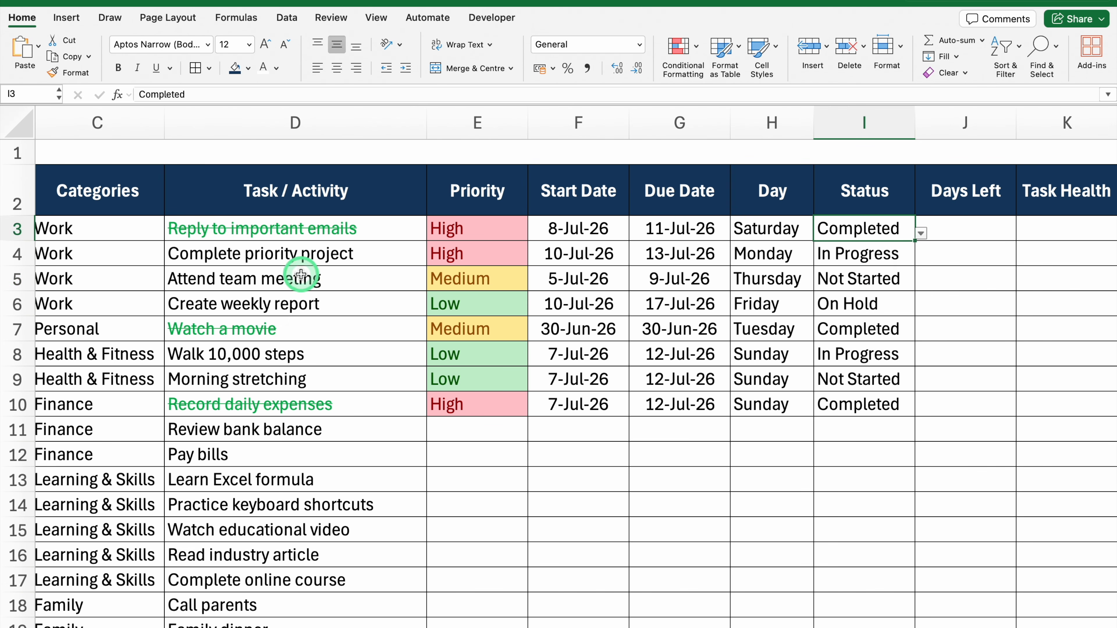
# Step: Select the first Days Left cell, J3, and widen column J to roughly double its width
pyautogui.moveTo(489, 627); pyautogui.dragTo(706, 627)
pyautogui.click(717, 233)
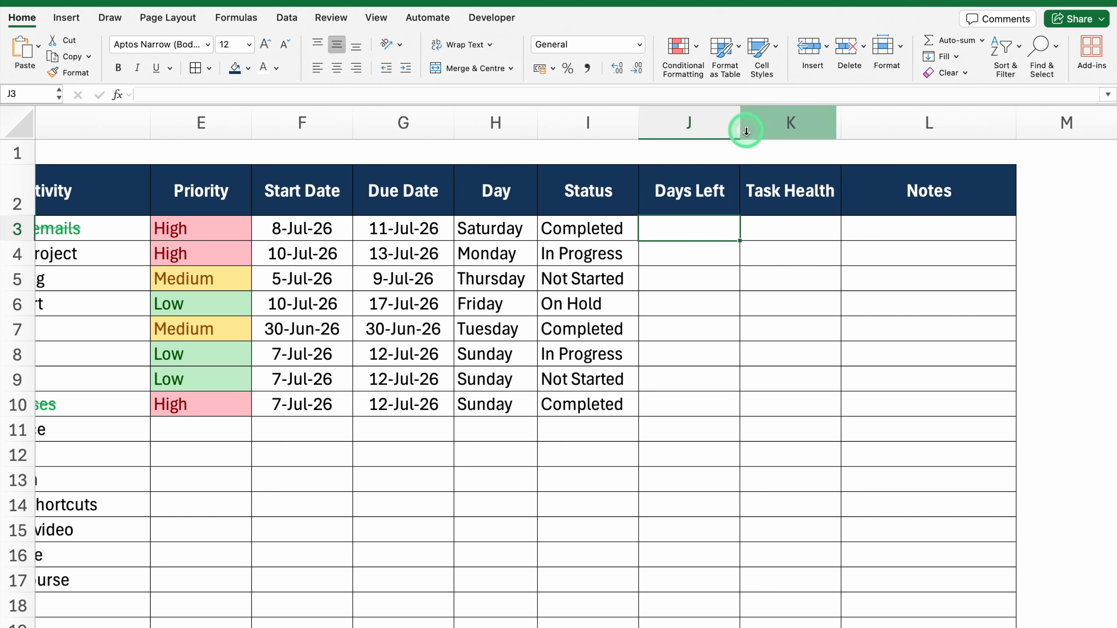
pyautogui.moveTo(740, 126); pyautogui.dragTo(877, 140)
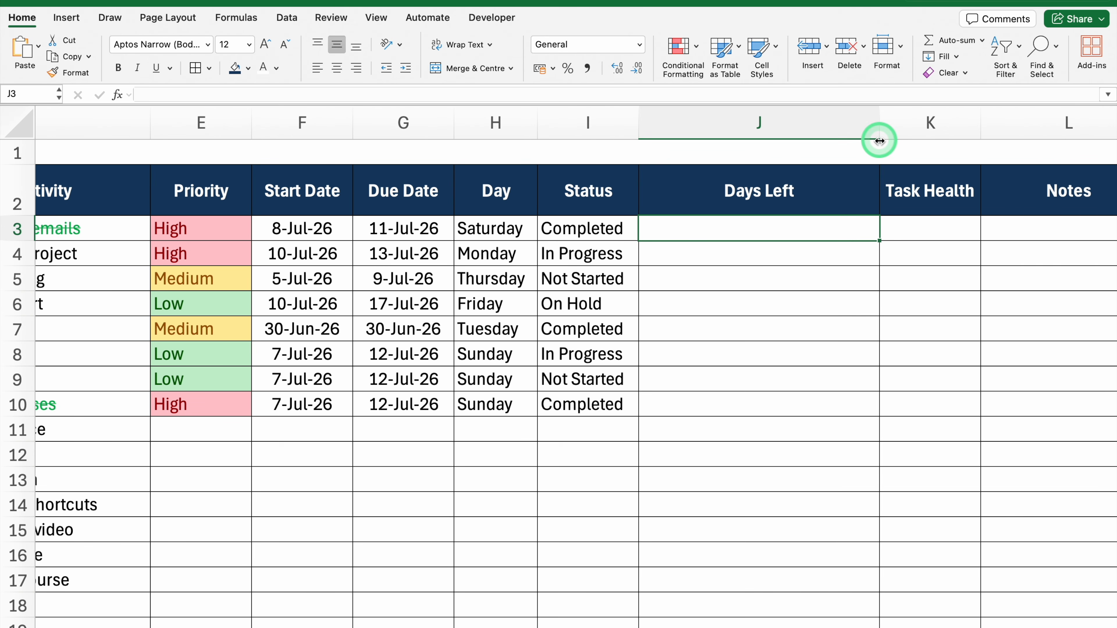
# Step: Enter =TODAY() in Days Left cell J3 and centre the cell horizontally
pyautogui.write('=')
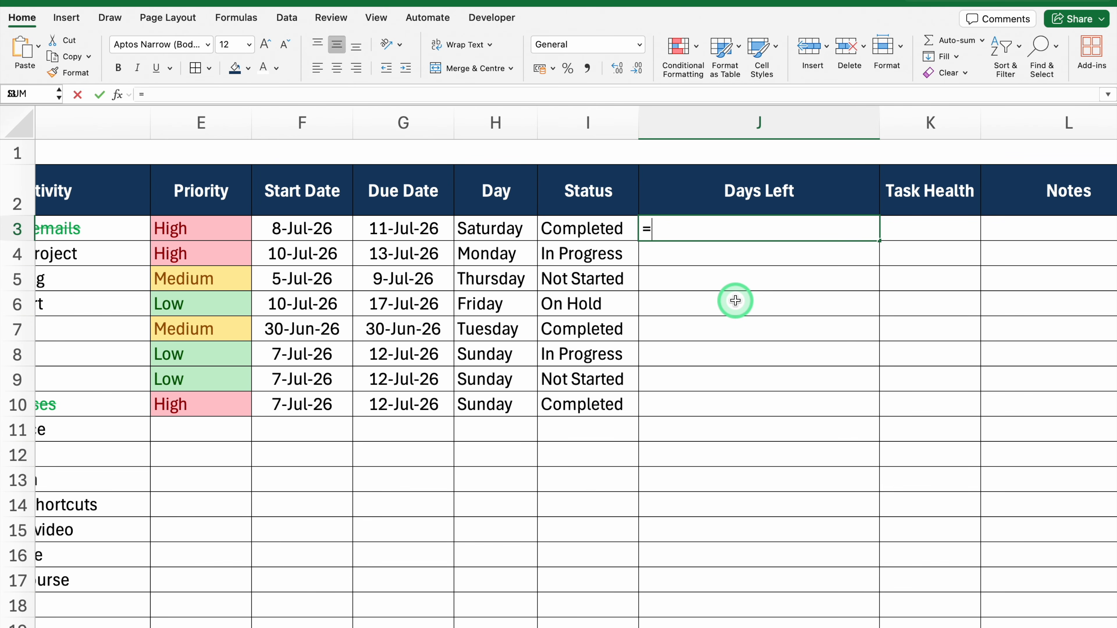
pyautogui.write('TODAY')
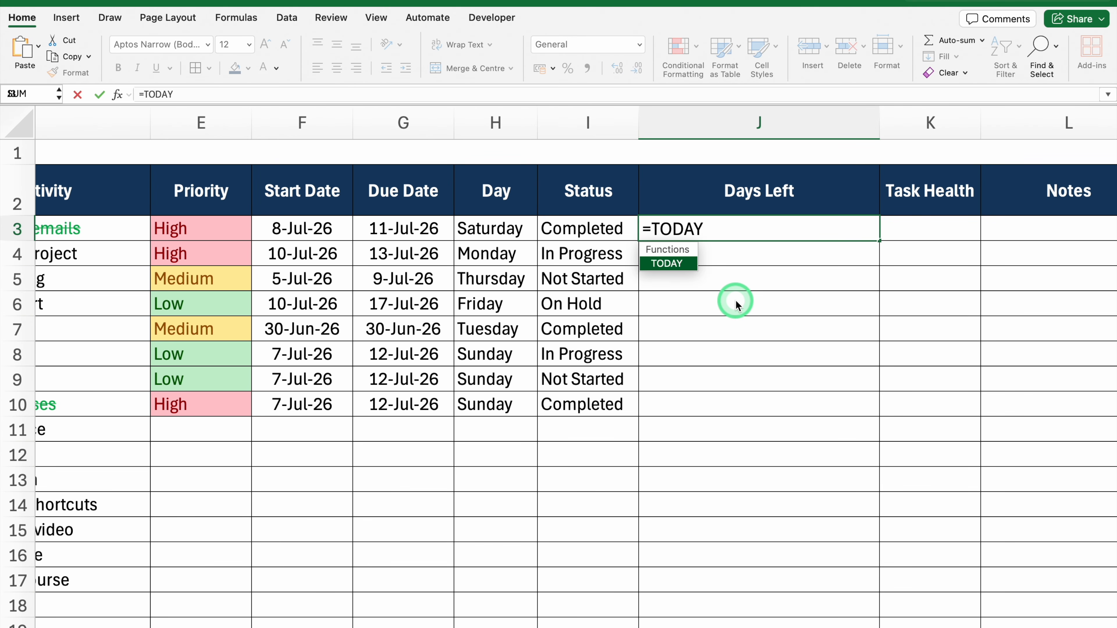
pyautogui.write('()')
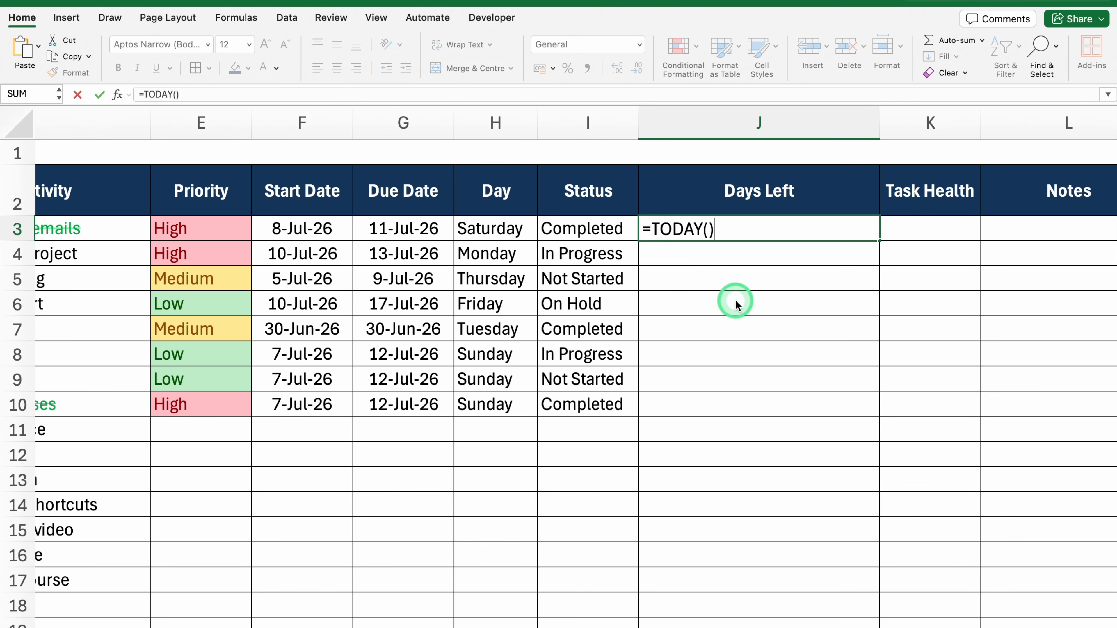
pyautogui.press('Return')
pyautogui.click(773, 229)
pyautogui.click(336, 70)
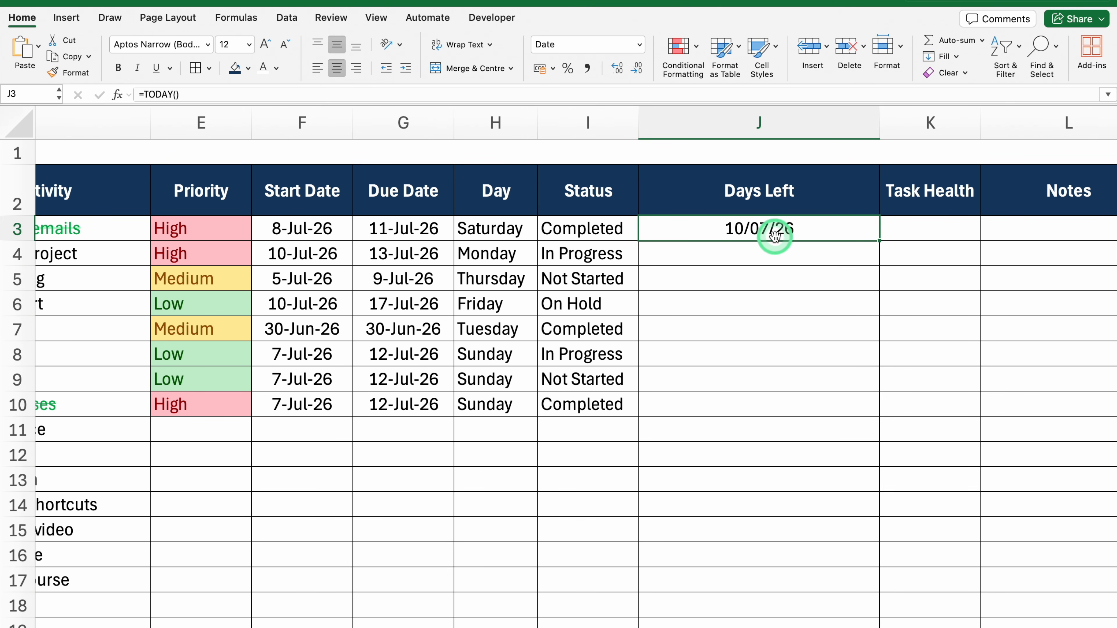
# Step: Change the formula in J3 to =G3-TODAY() to subtract today's date from the due date
pyautogui.doubleClick(801, 230)
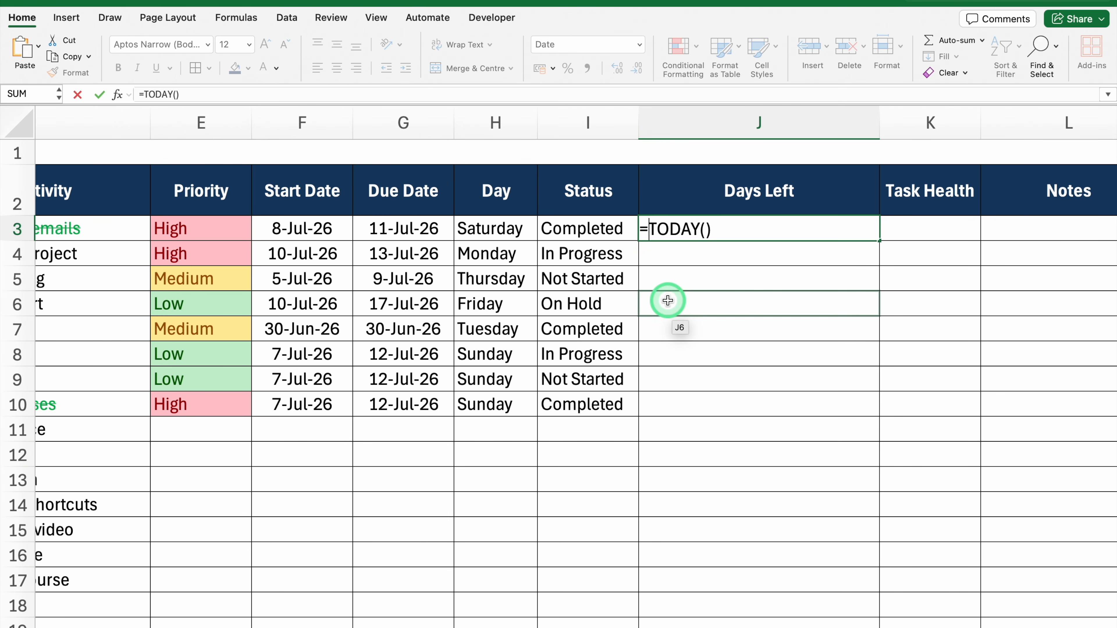
pyautogui.click(427, 233)
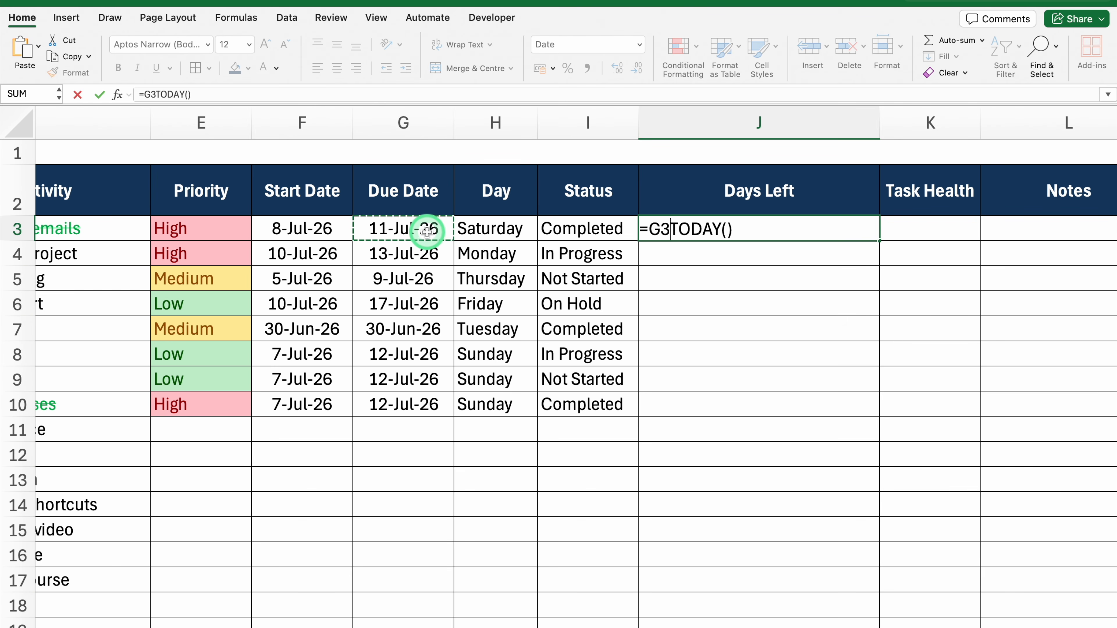
pyautogui.write('-')
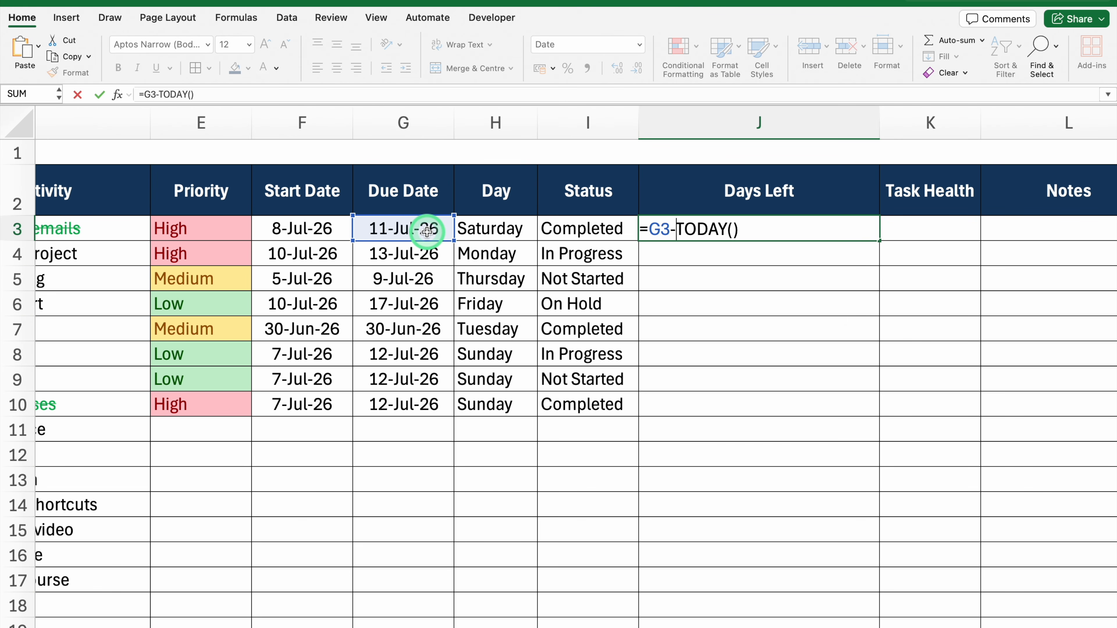
pyautogui.press('Return')
pyautogui.click(788, 228)
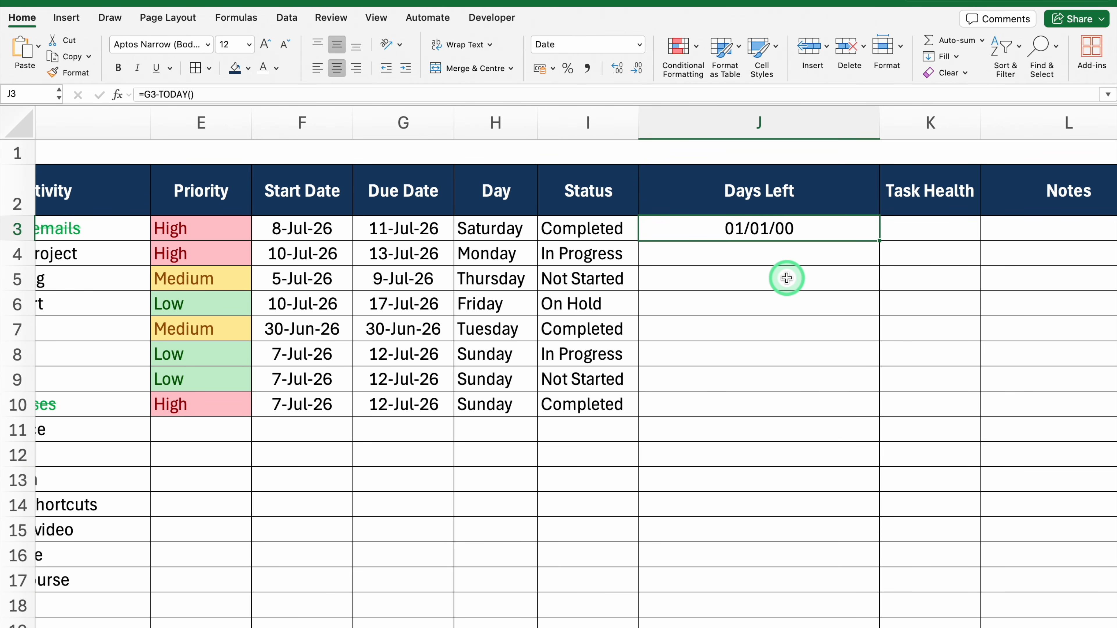
# Step: Format the whole Days Left column as Number with no decimal places
pyautogui.click(766, 122)
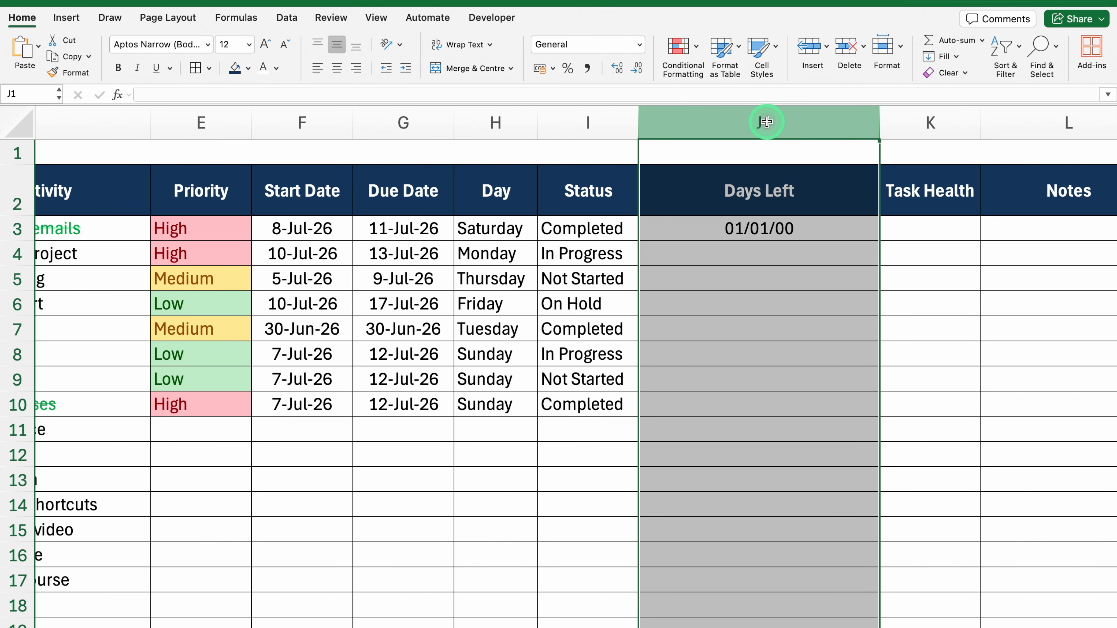
pyautogui.press('super+1')
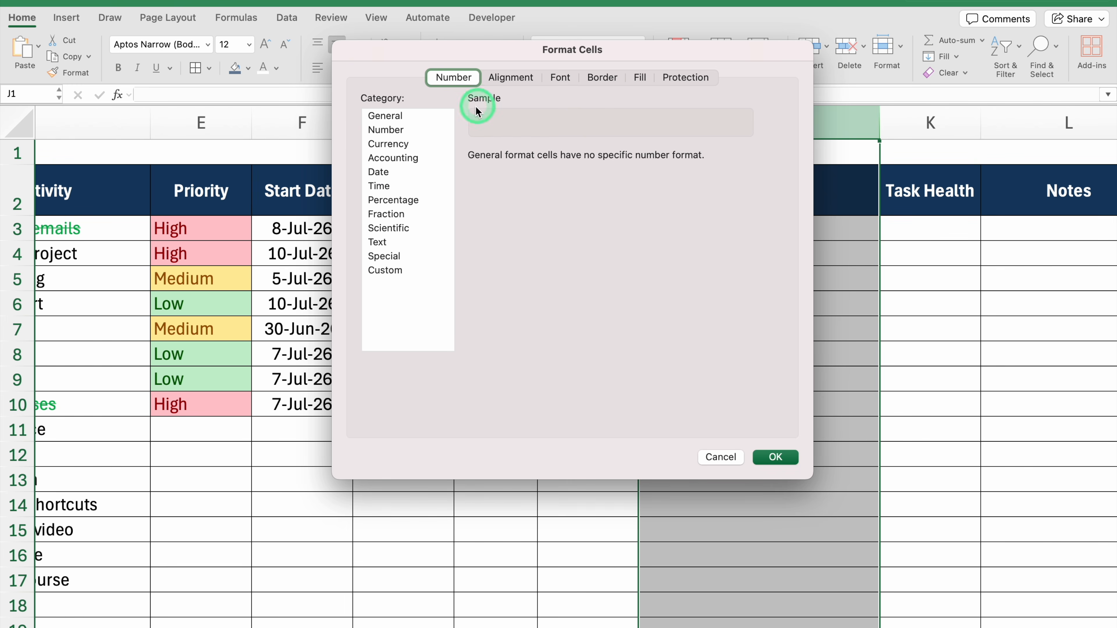
pyautogui.click(378, 131)
pyautogui.click(578, 160)
pyautogui.click(578, 161)
pyautogui.click(781, 457)
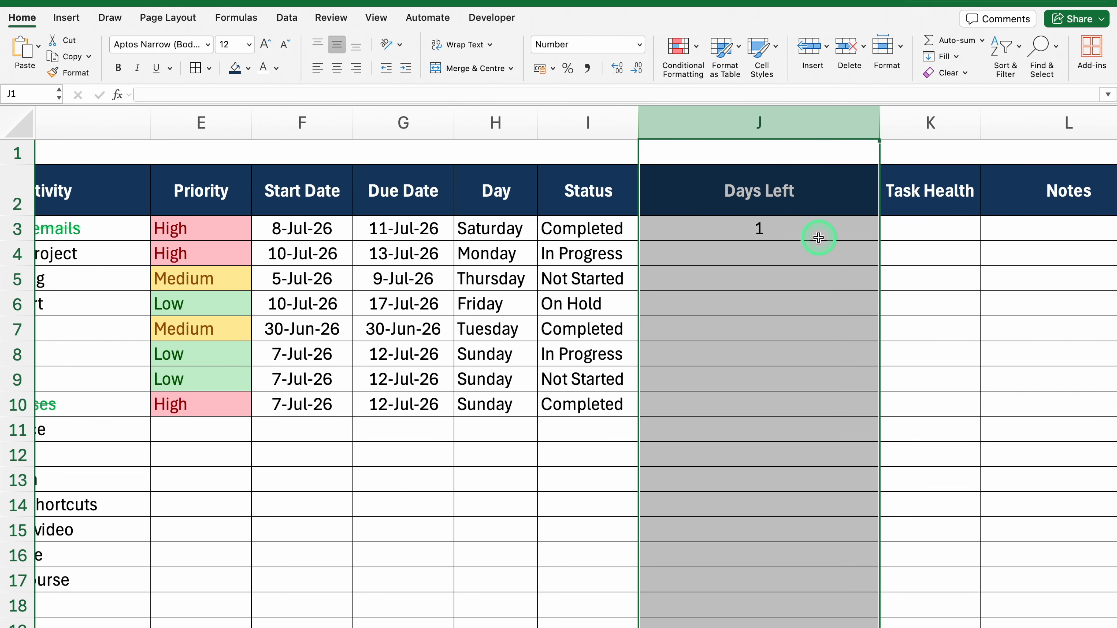
# Step: Change the formula in J3 to =IF(I3="Completed","Done",G3-TODAY()) so completed tasks return Done instead of a day count
pyautogui.click(774, 230)
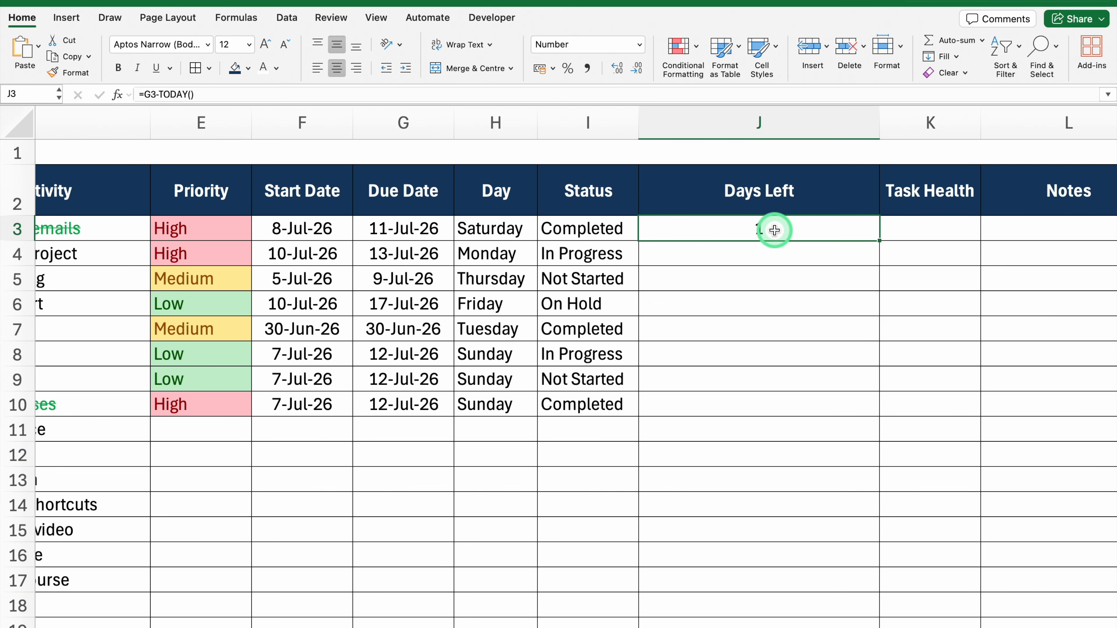
pyautogui.doubleClick(741, 230)
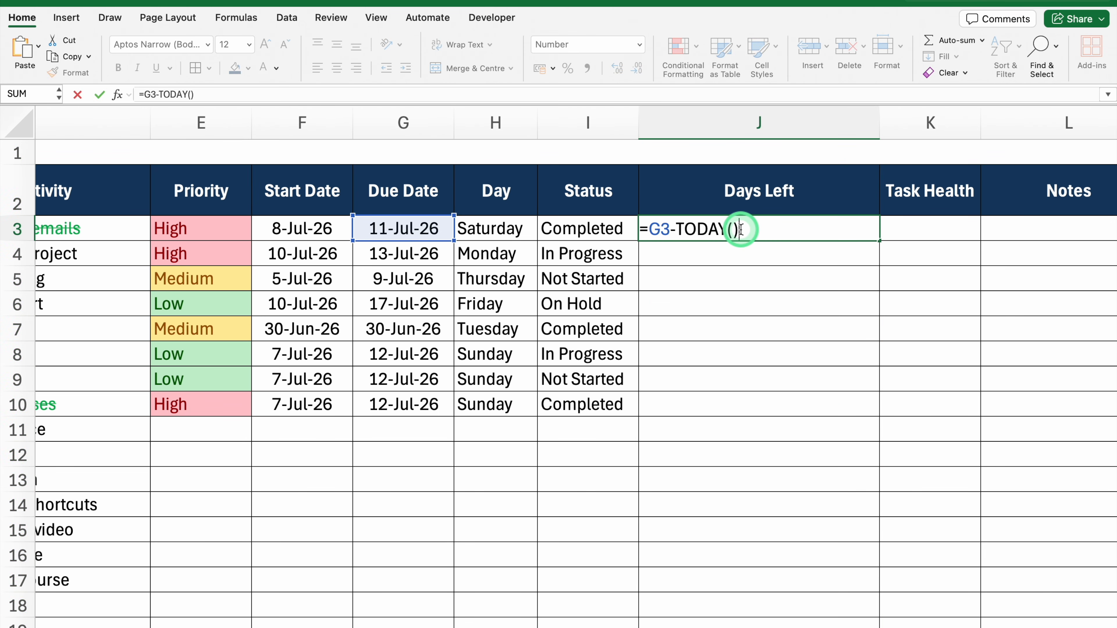
pyautogui.click(646, 228)
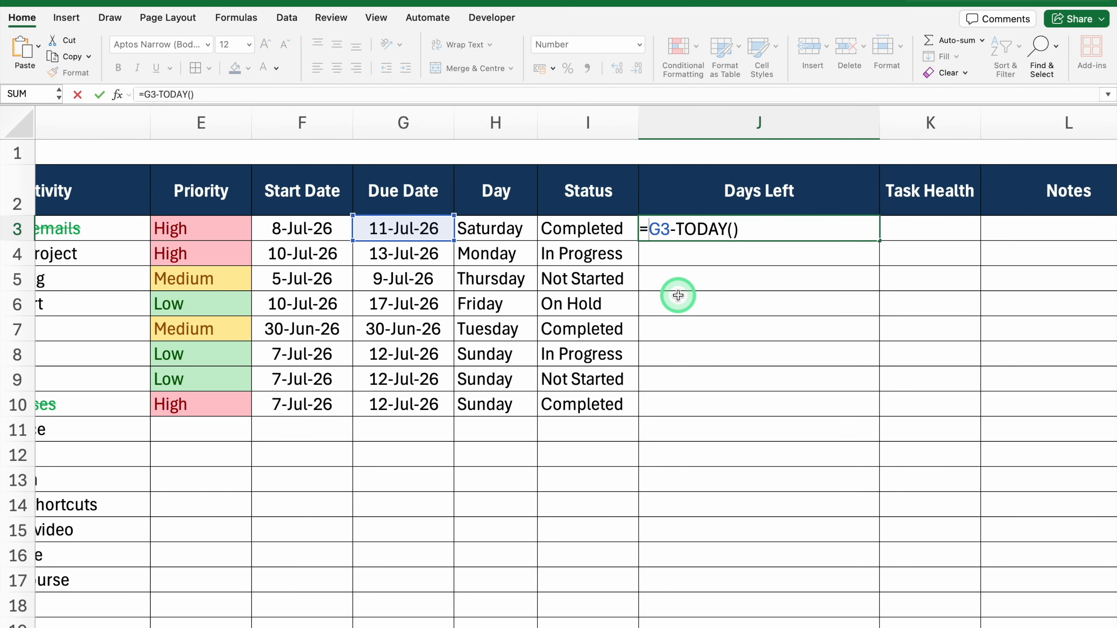
pyautogui.write('IF')
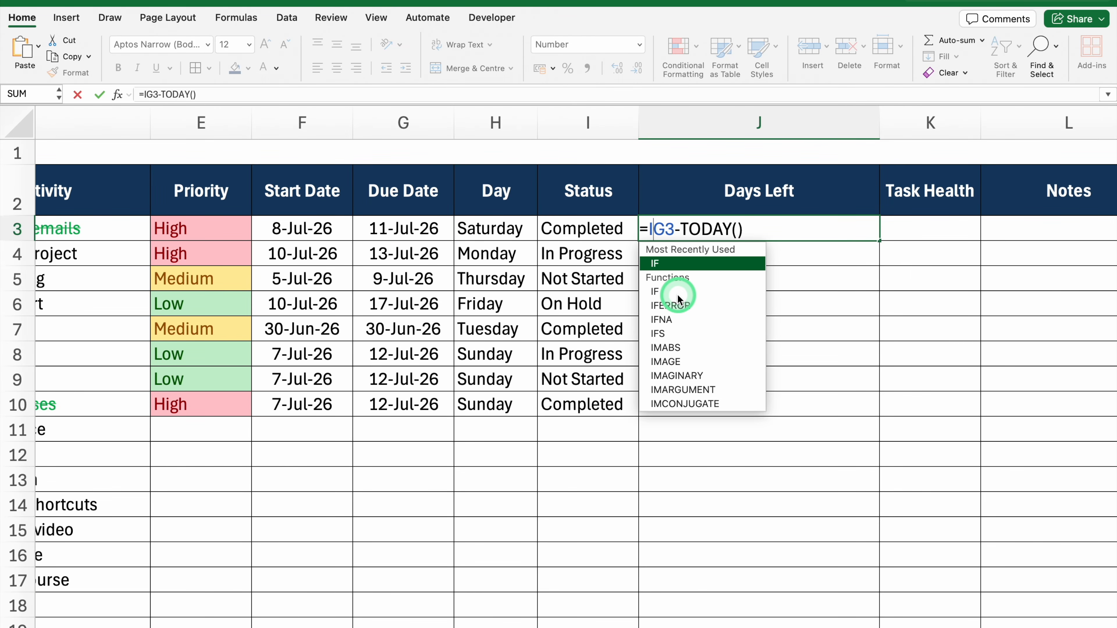
pyautogui.doubleClick(678, 264)
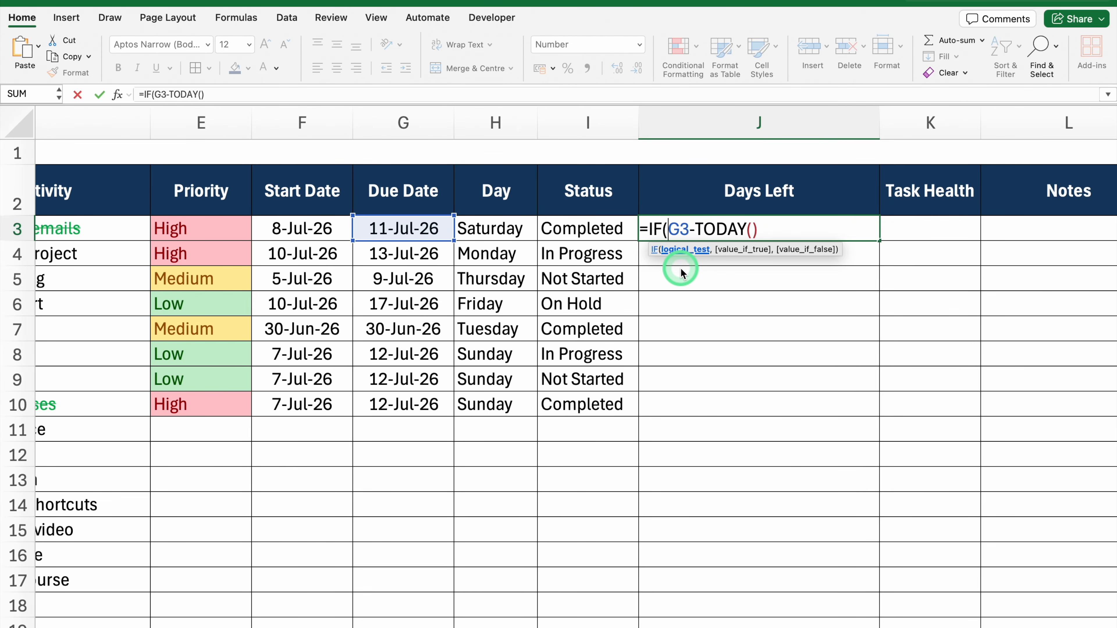
pyautogui.click(589, 228)
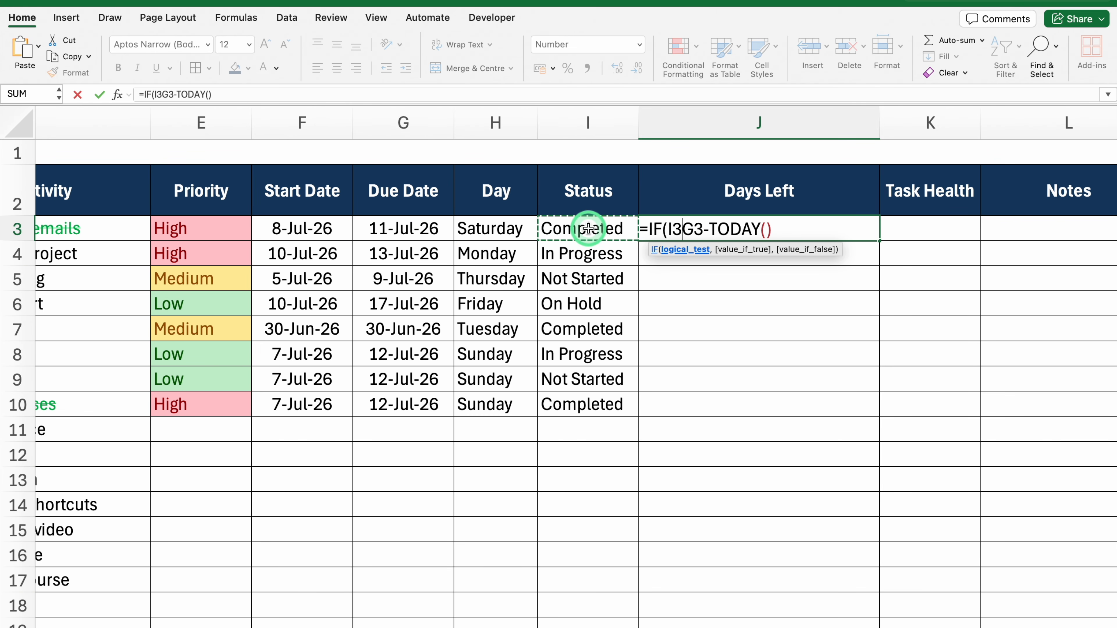
pyautogui.write('=')
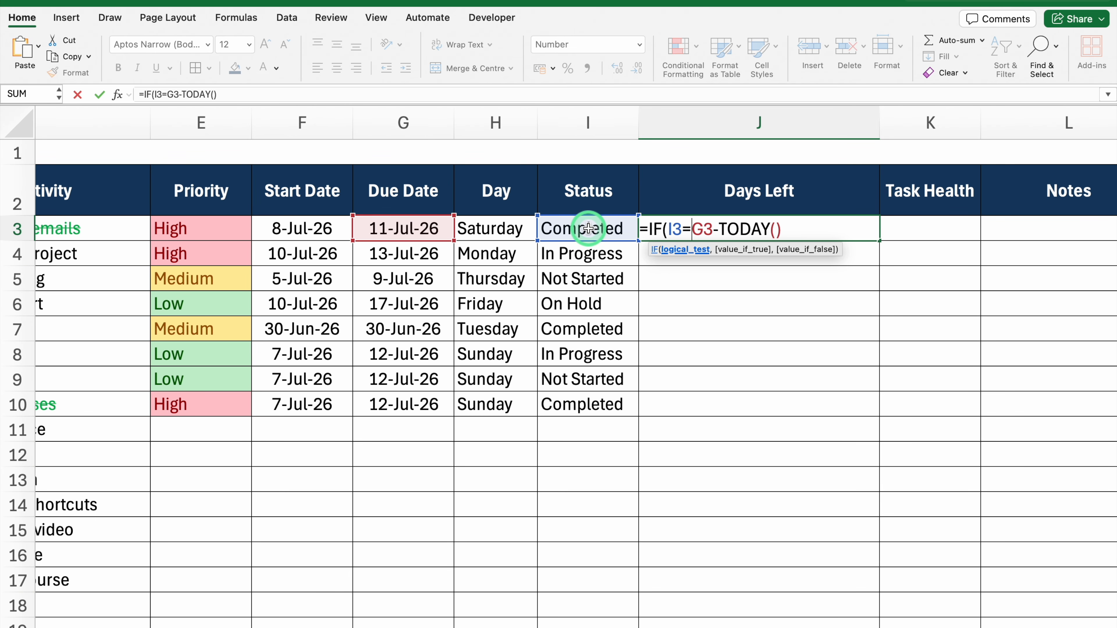
pyautogui.write('"Completed')
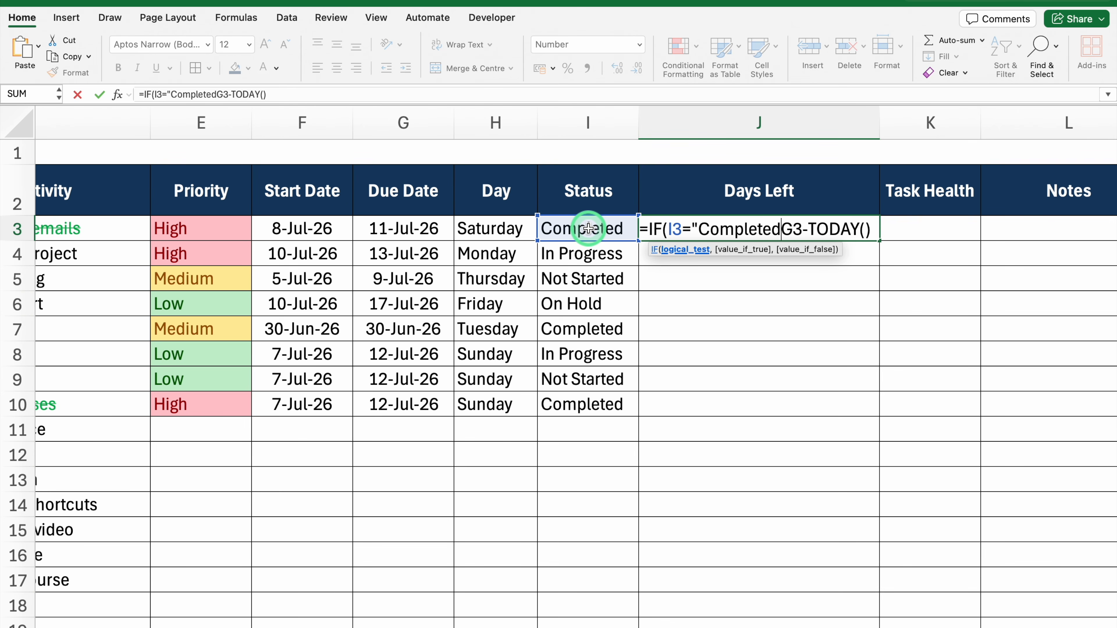
pyautogui.write('",')
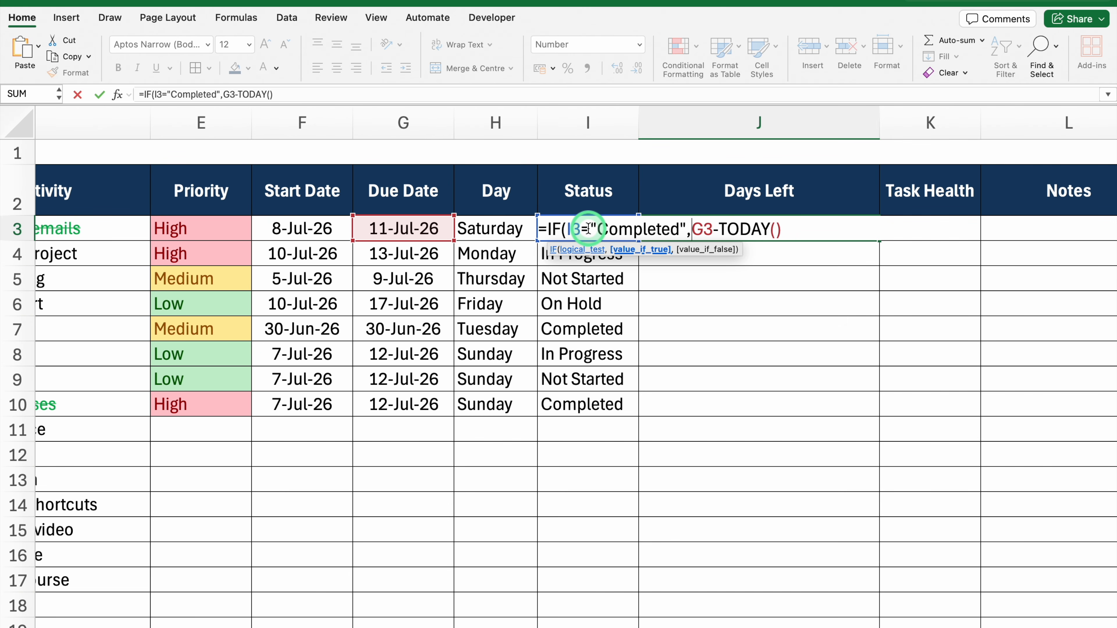
pyautogui.write('"')
pyautogui.write('Done"')
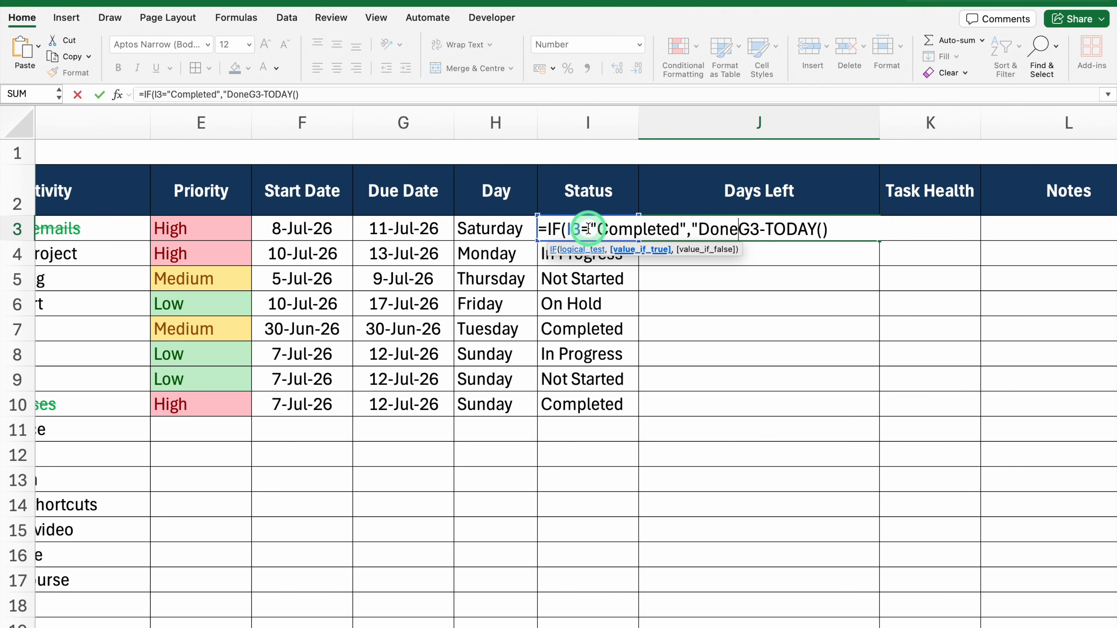
pyautogui.write(',')
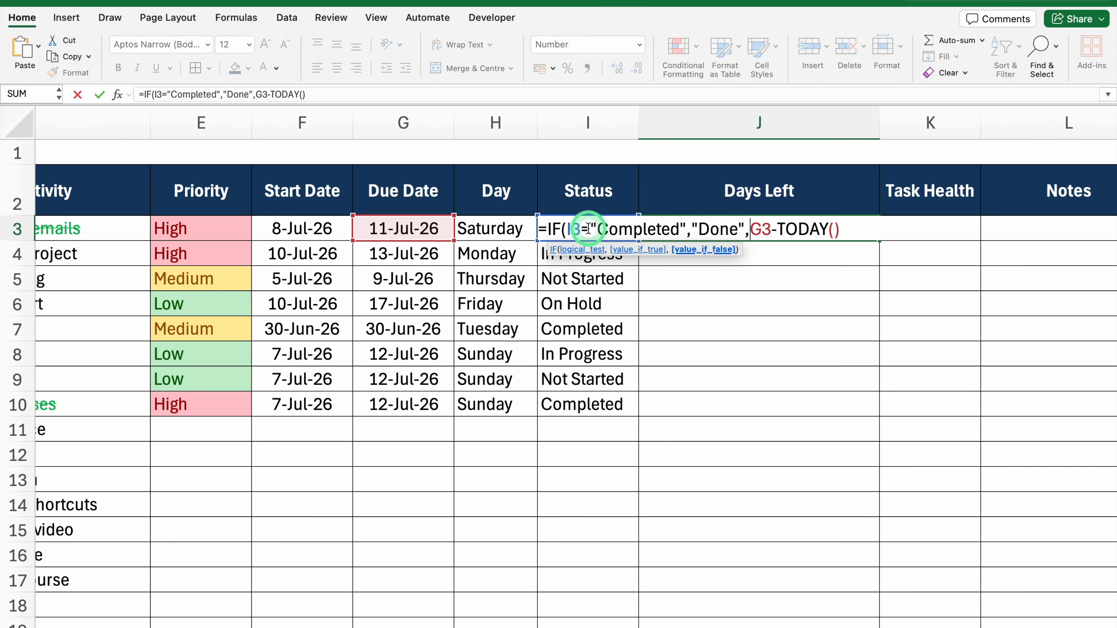
pyautogui.click(841, 229)
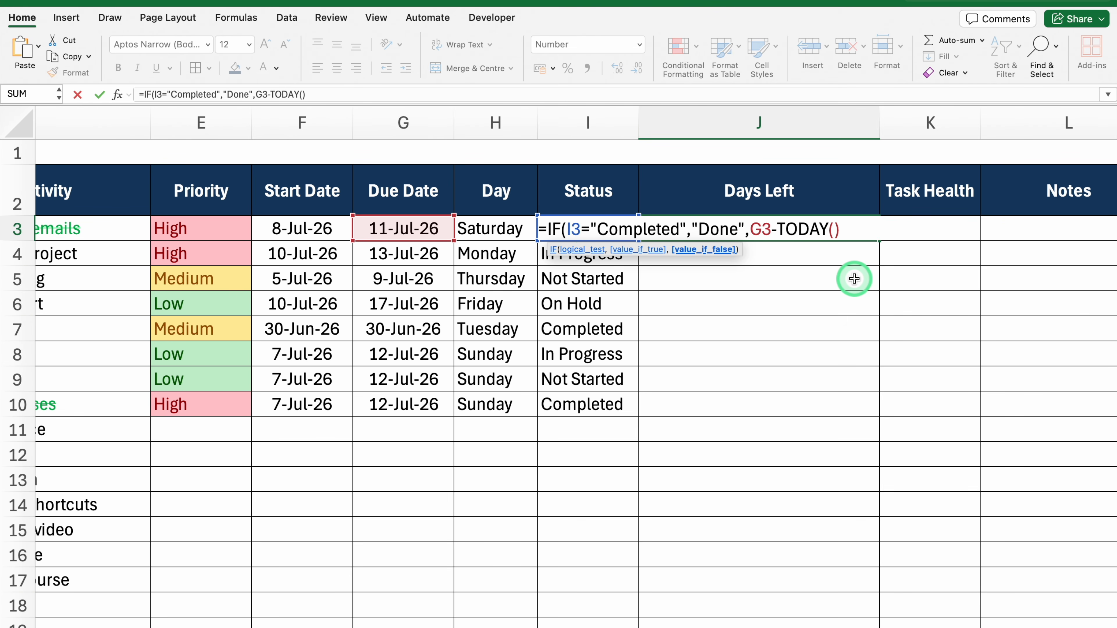
pyautogui.write(')')
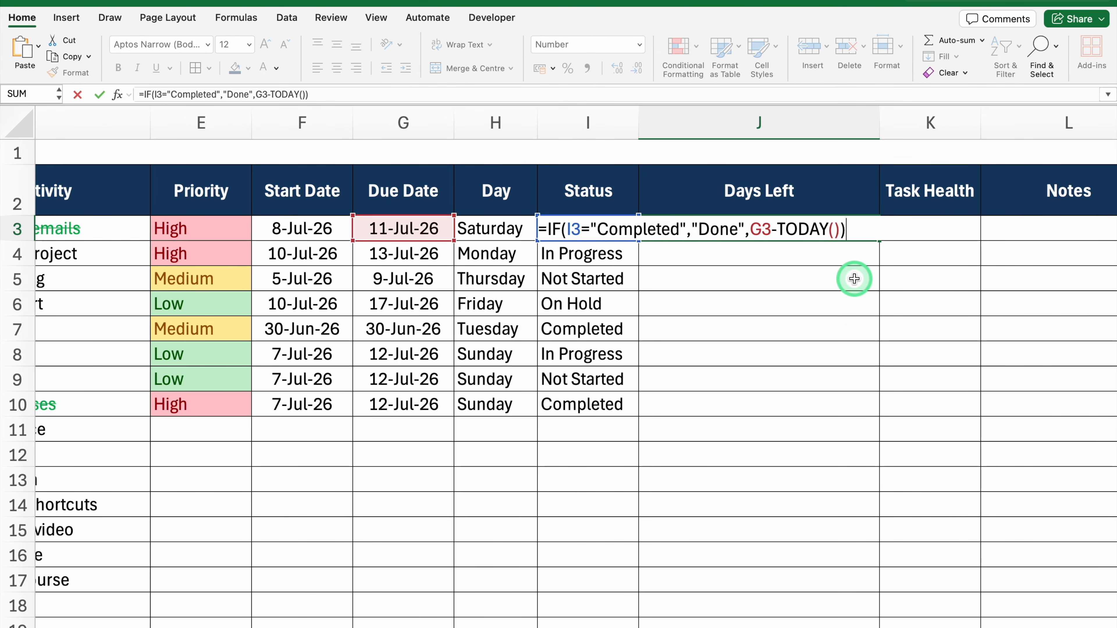
pyautogui.press('Return')
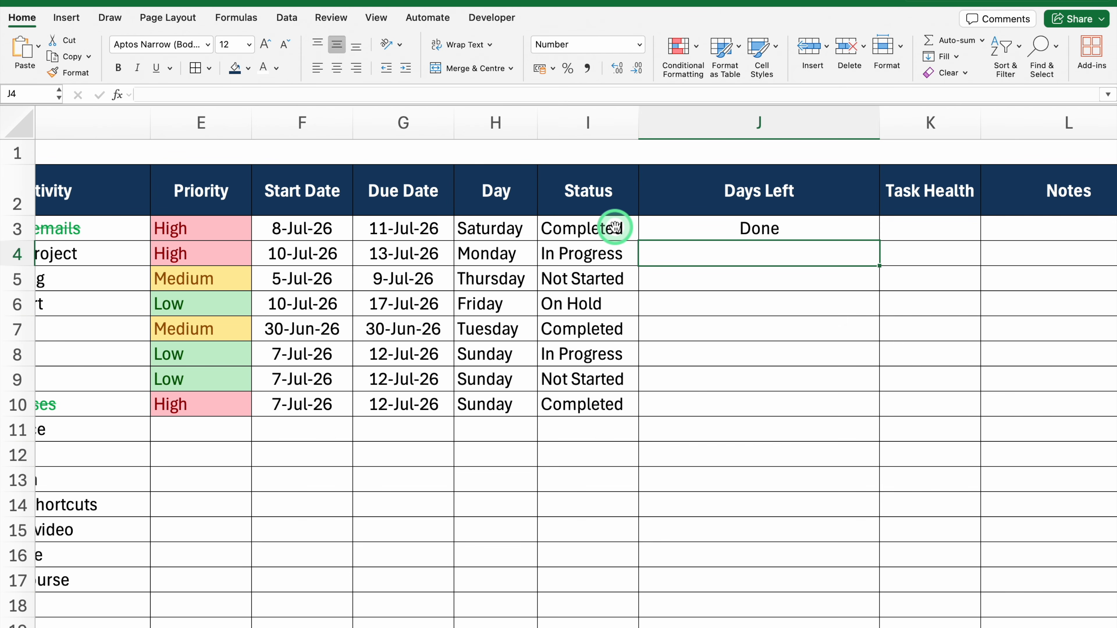
# Step: Test the Days Left formula by switching the status in I3 to In Progress and back to Completed
pyautogui.click(615, 228)
pyautogui.click(644, 232)
pyautogui.click(566, 265)
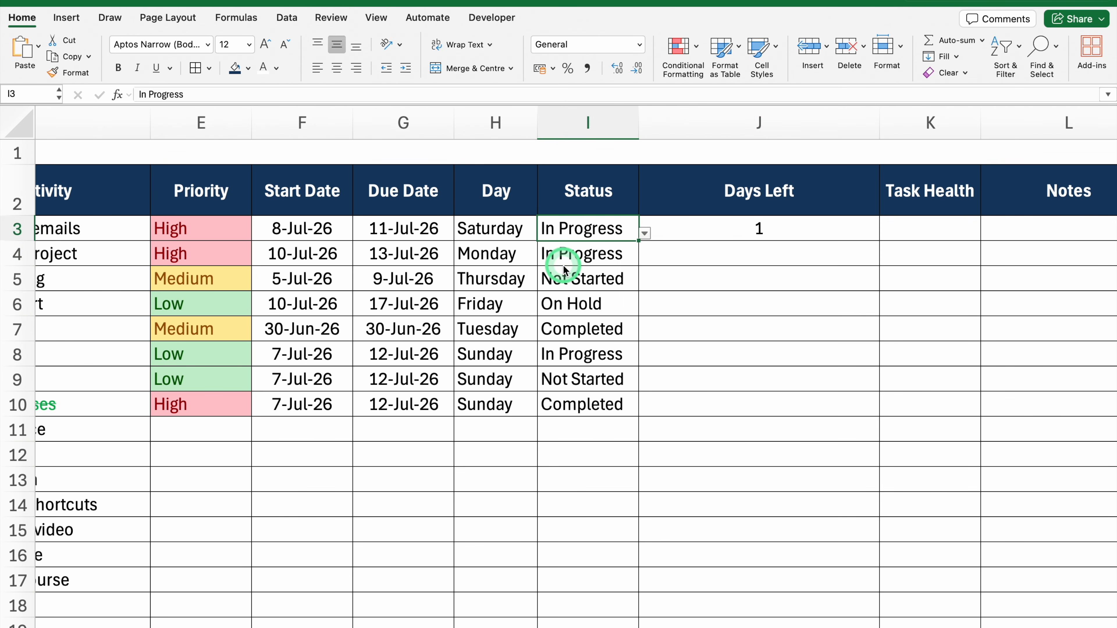
pyautogui.click(645, 232)
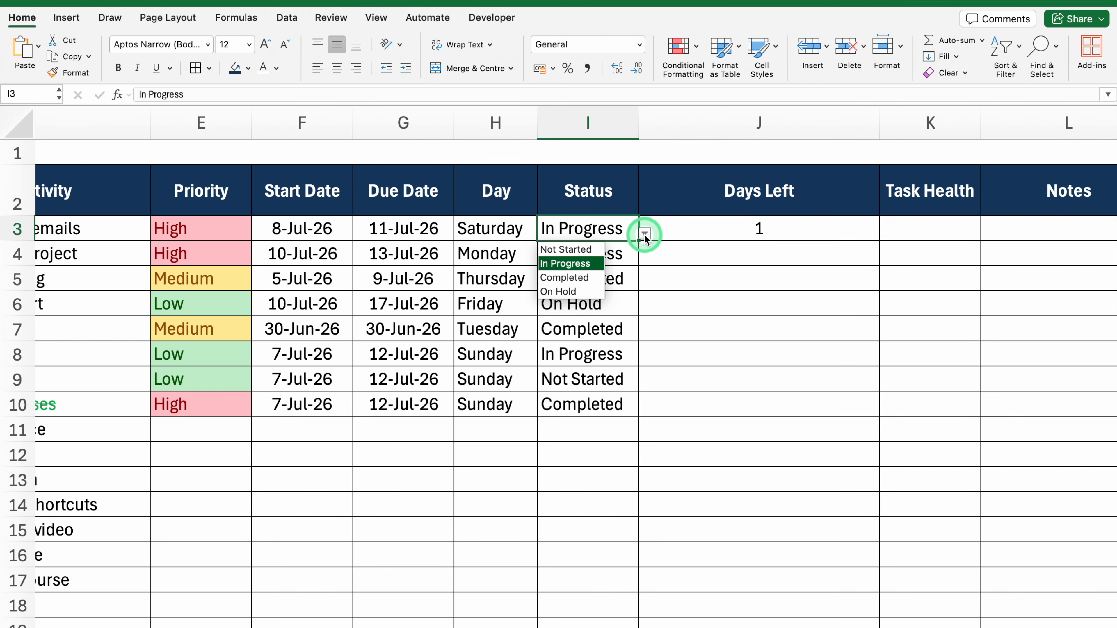
pyautogui.click(578, 279)
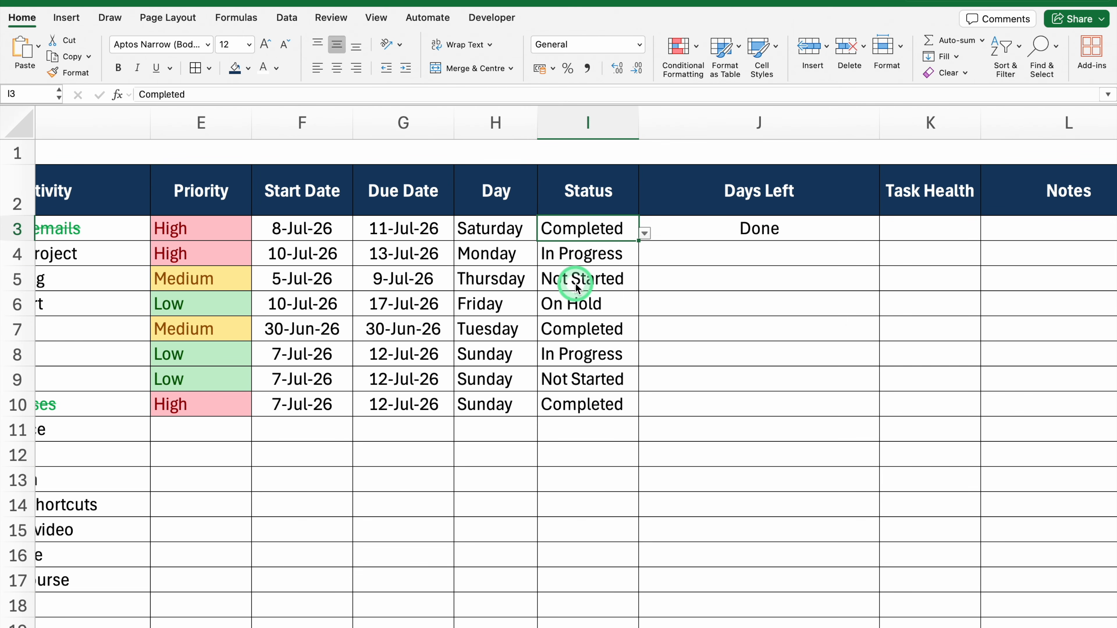
# Step: Try filling the Days Left formula from J3 down to J15, and undo the fill
pyautogui.click(870, 232)
pyautogui.moveTo(881, 241); pyautogui.dragTo(880, 544)
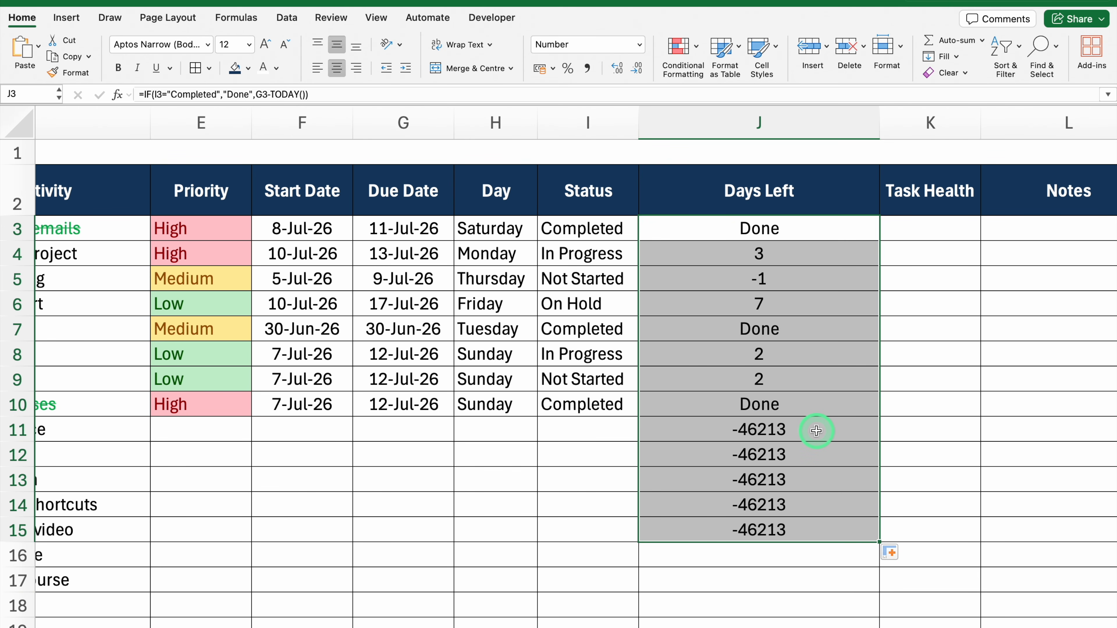
pyautogui.press('super+z')
# Step: Wrap the J3 formula in a blank due date check: =IF(G3="","",IF(I3="Completed","Done",G3-TODAY()))
pyautogui.doubleClick(722, 229)
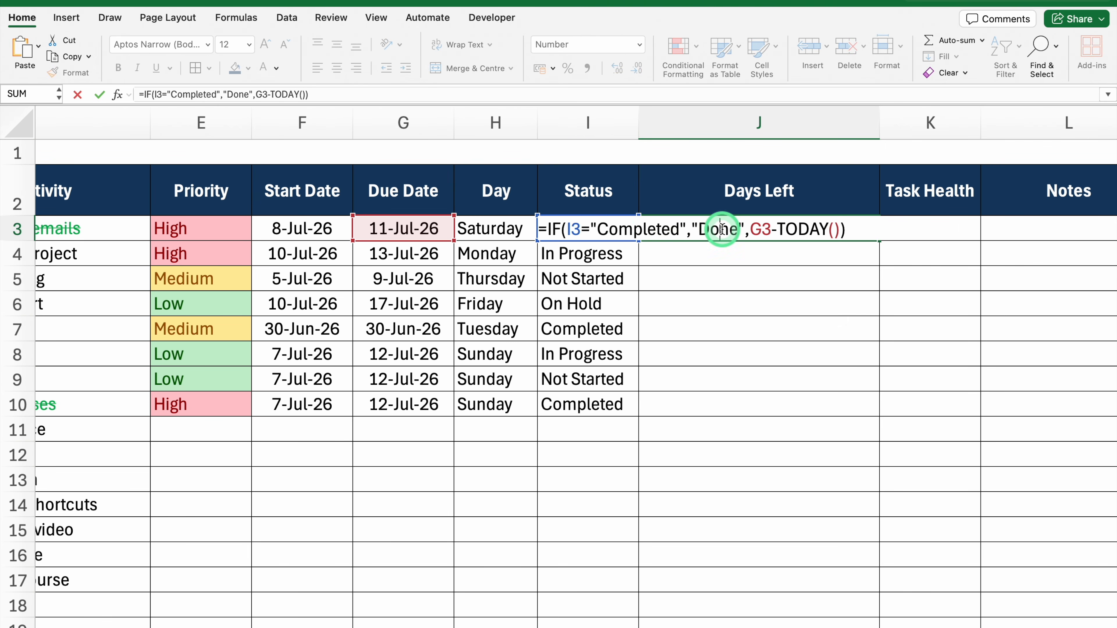
pyautogui.click(546, 227)
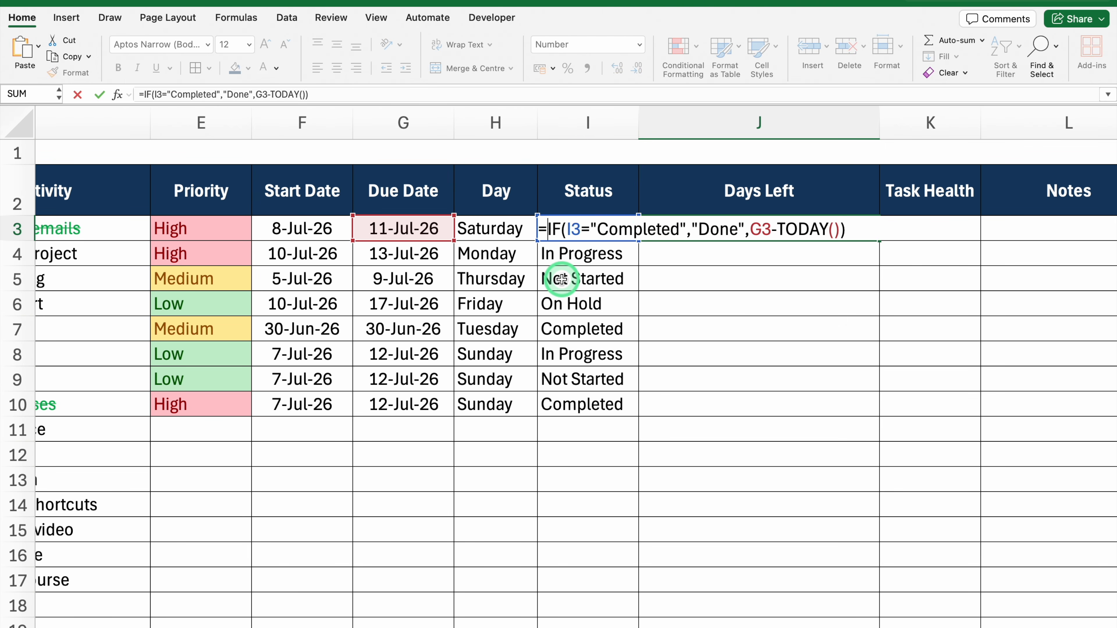
pyautogui.write('IF')
pyautogui.doubleClick(677, 264)
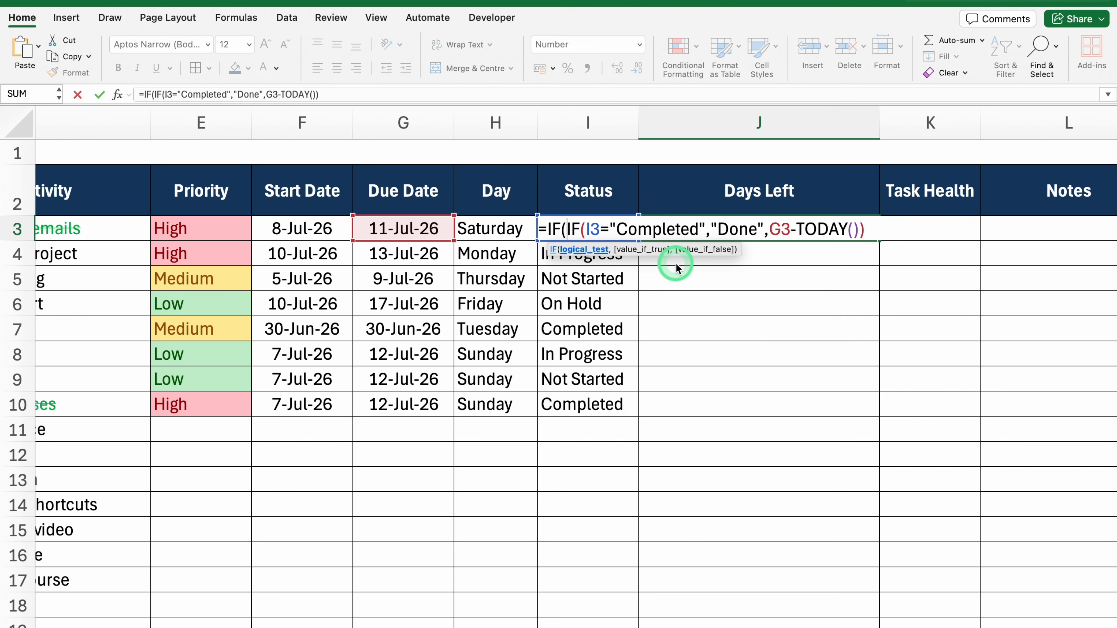
pyautogui.click(382, 230)
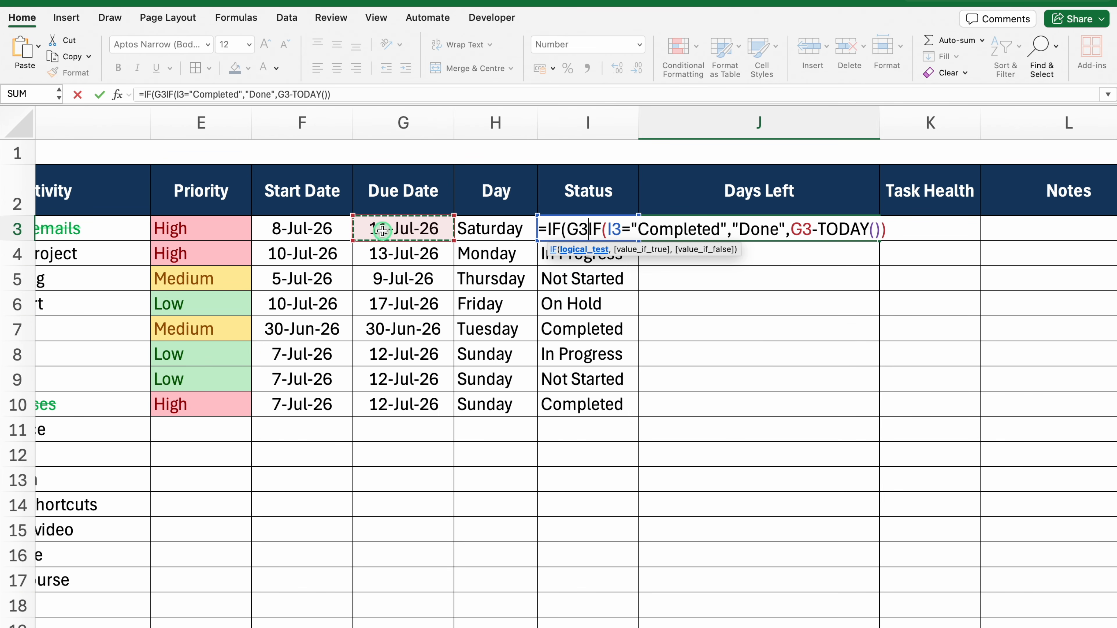
pyautogui.write('=')
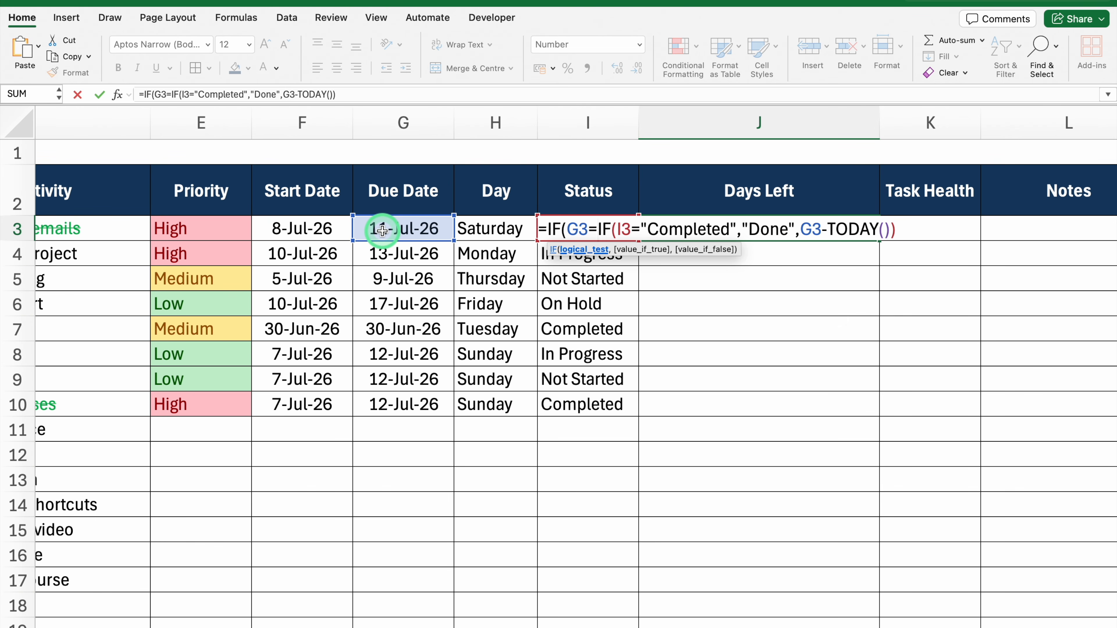
pyautogui.write('"",')
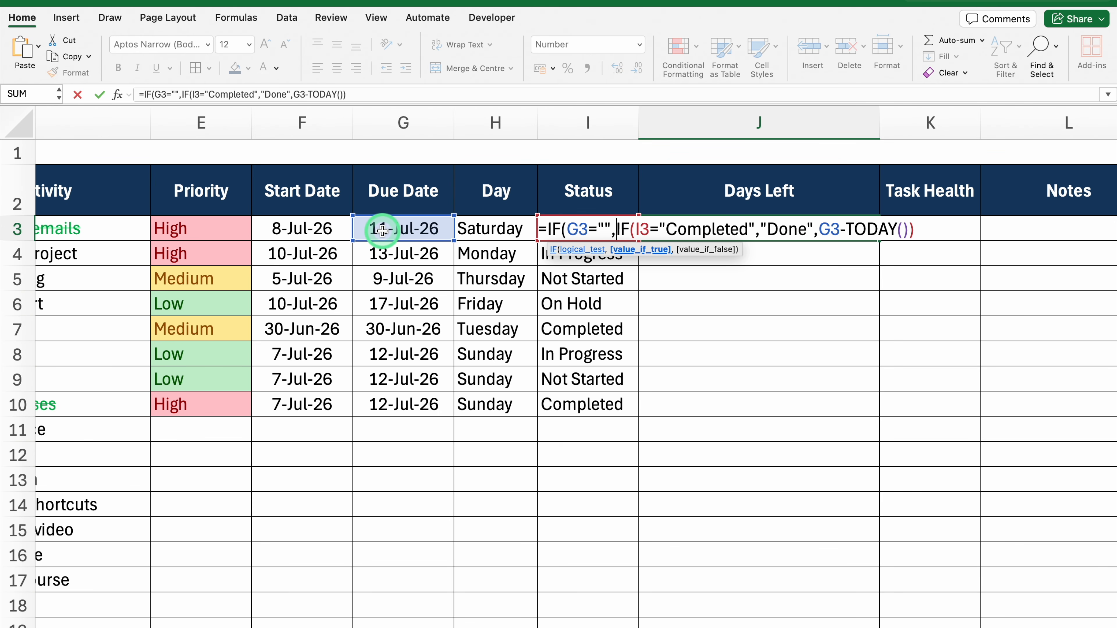
pyautogui.write('""')
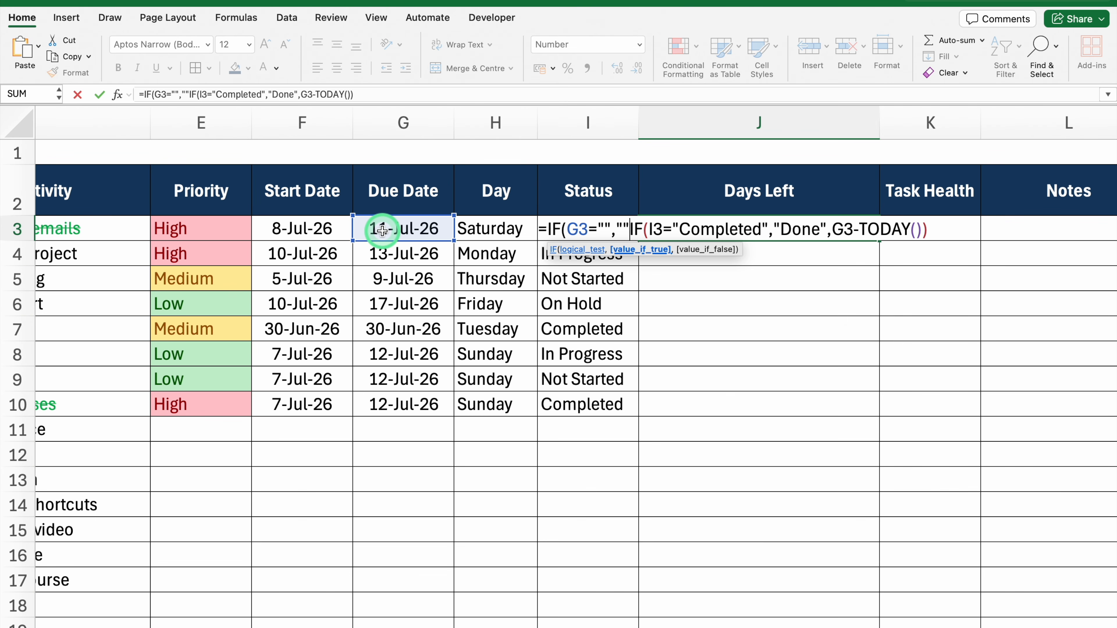
pyautogui.write(',')
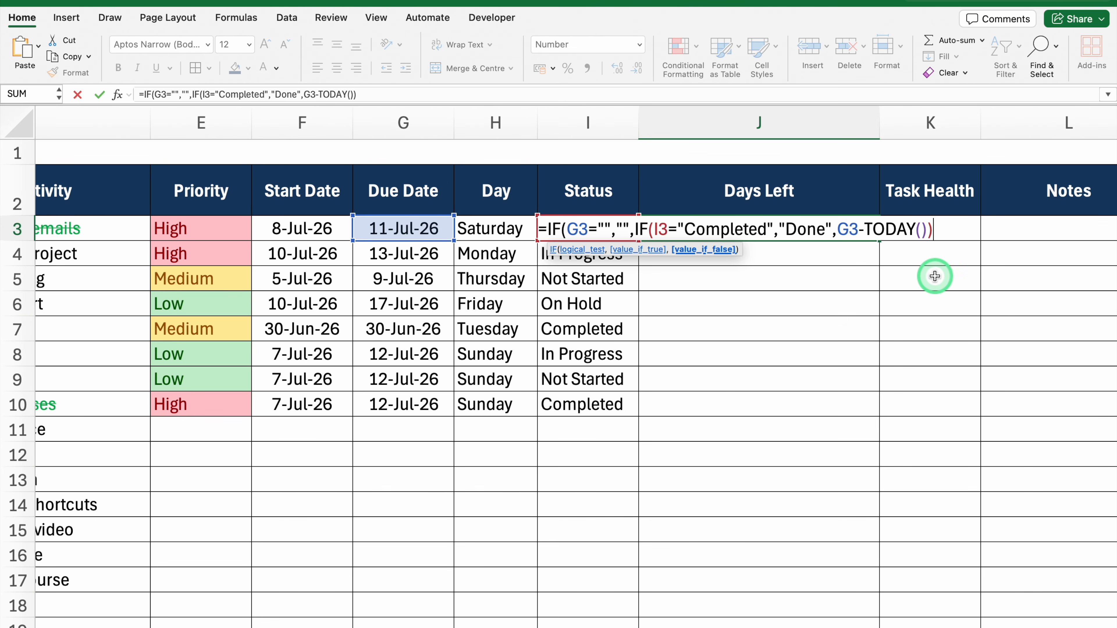
pyautogui.write(')')
pyautogui.press('Return')
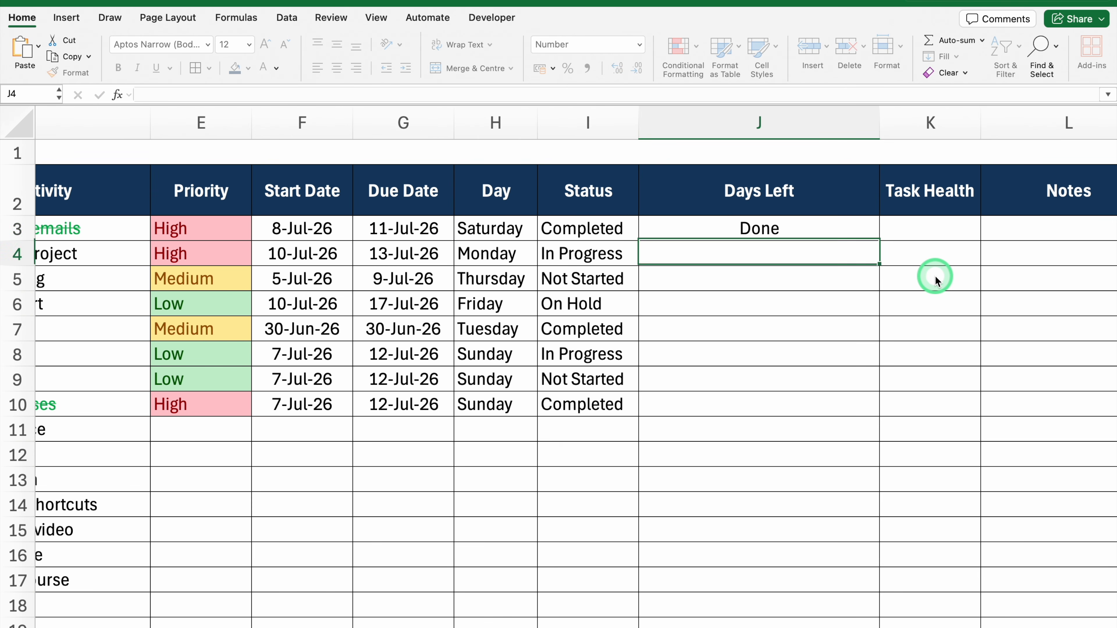
# Step: Fill the Days Left formula from J3 down to the table's last row, J22
pyautogui.press('Up')
pyautogui.moveTo(880, 241); pyautogui.dragTo(871, 570)
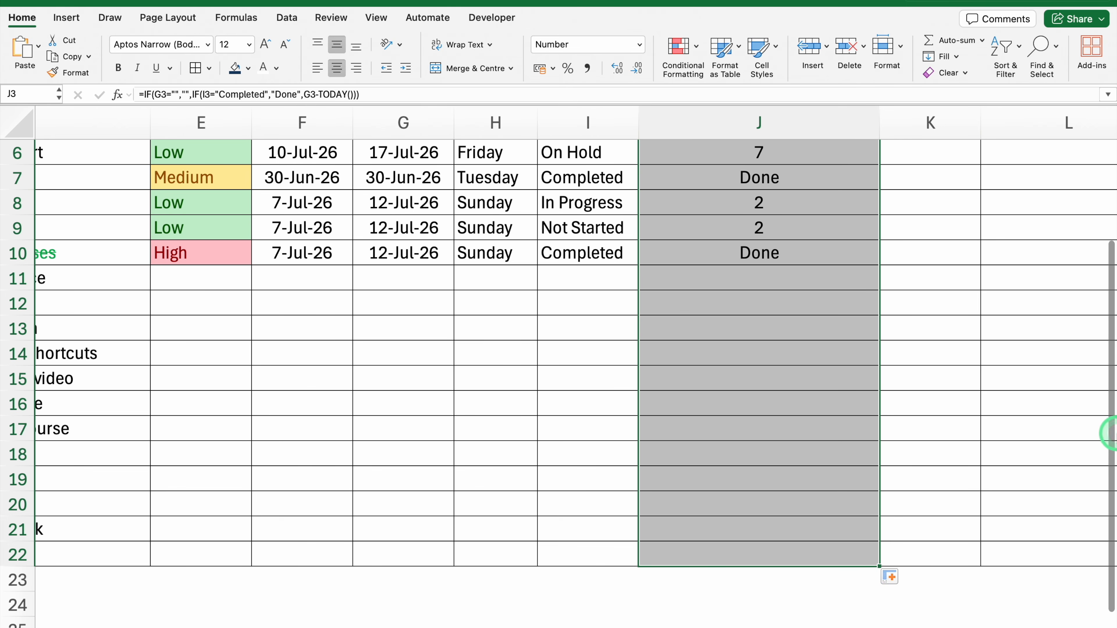
pyautogui.scroll(5, 1105, 457)
# Step: Select K3, narrow column J to about its header's width and widen column K to about three times its width
pyautogui.click(927, 228)
pyautogui.moveTo(879, 124); pyautogui.dragTo(734, 132)
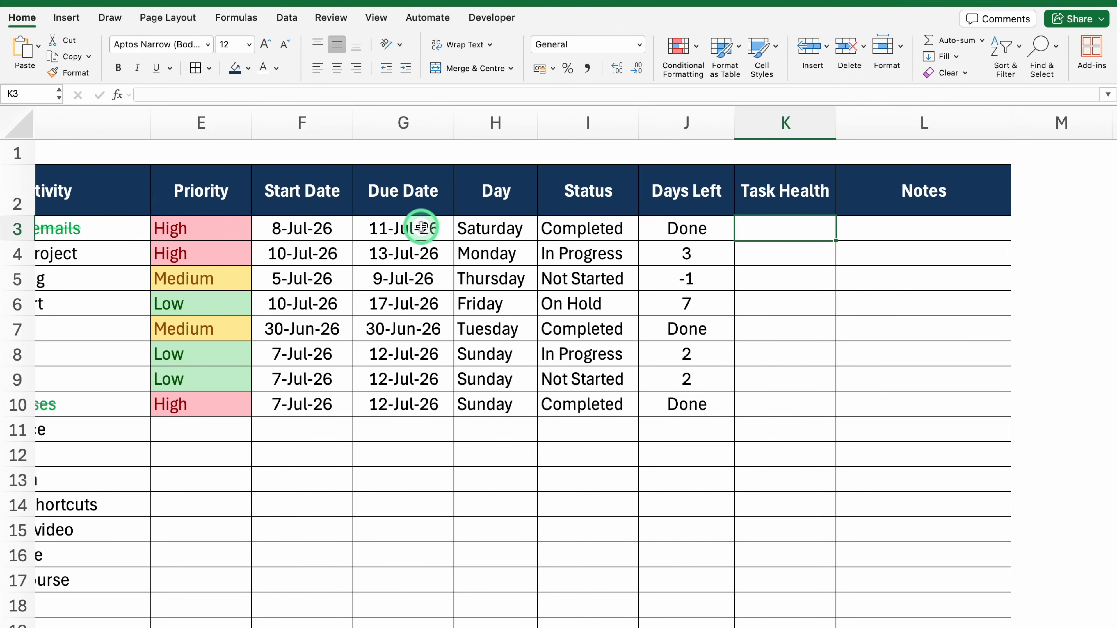
pyautogui.moveTo(836, 123); pyautogui.dragTo(1050, 139)
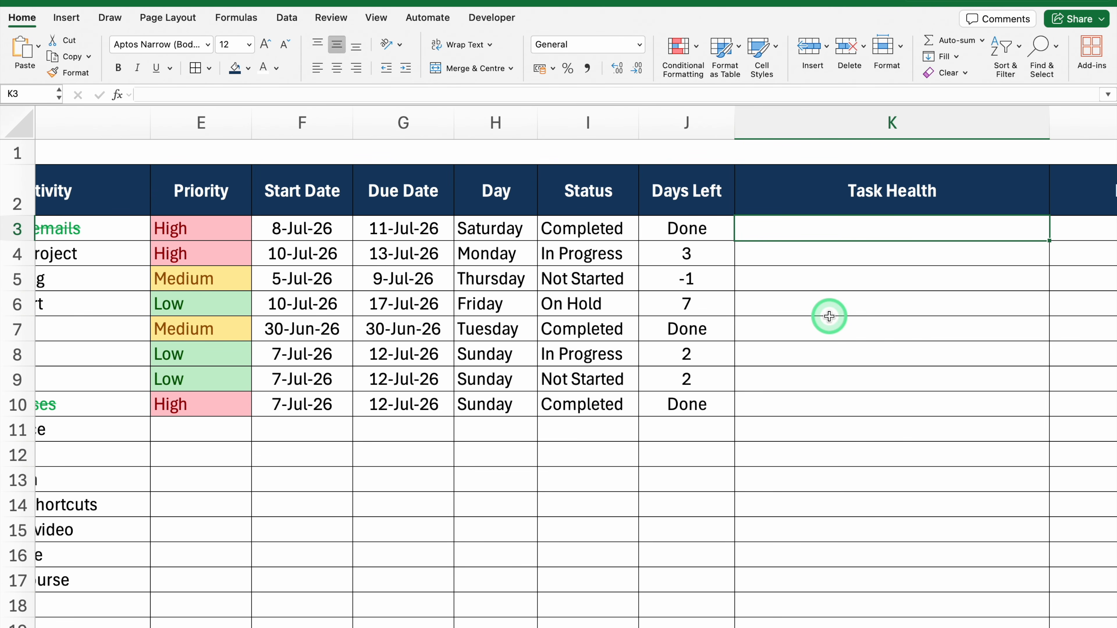
# Step: Begin the Task Health formula in K3 with a completed-status check: =IF(I3="Completed","Completed",
pyautogui.write('=IF')
pyautogui.doubleClick(783, 265)
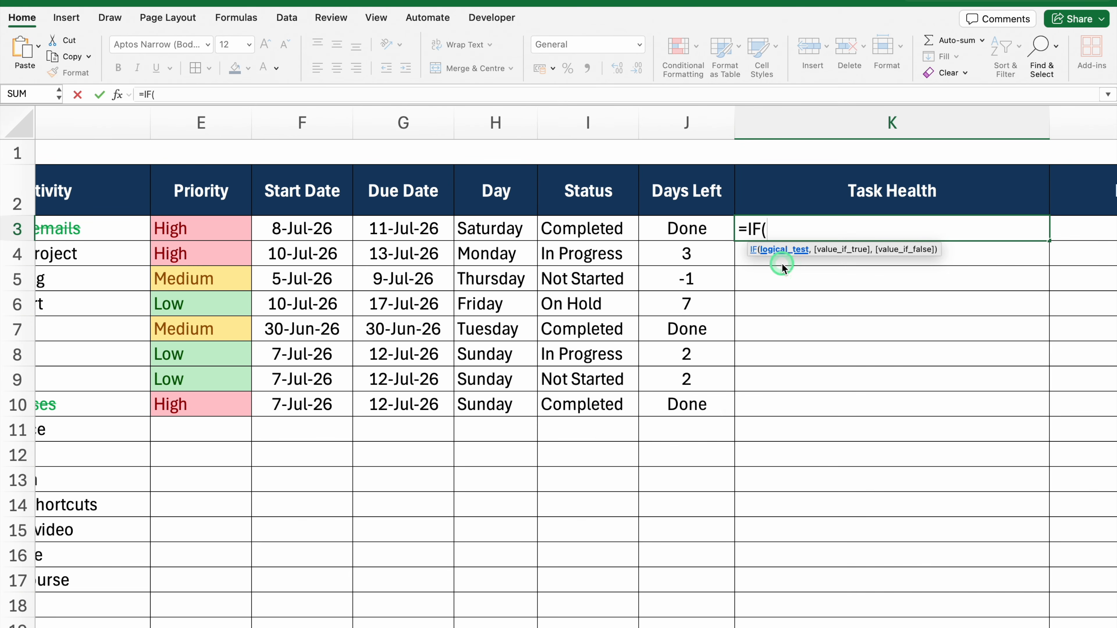
pyautogui.click(593, 229)
pyautogui.write('=')
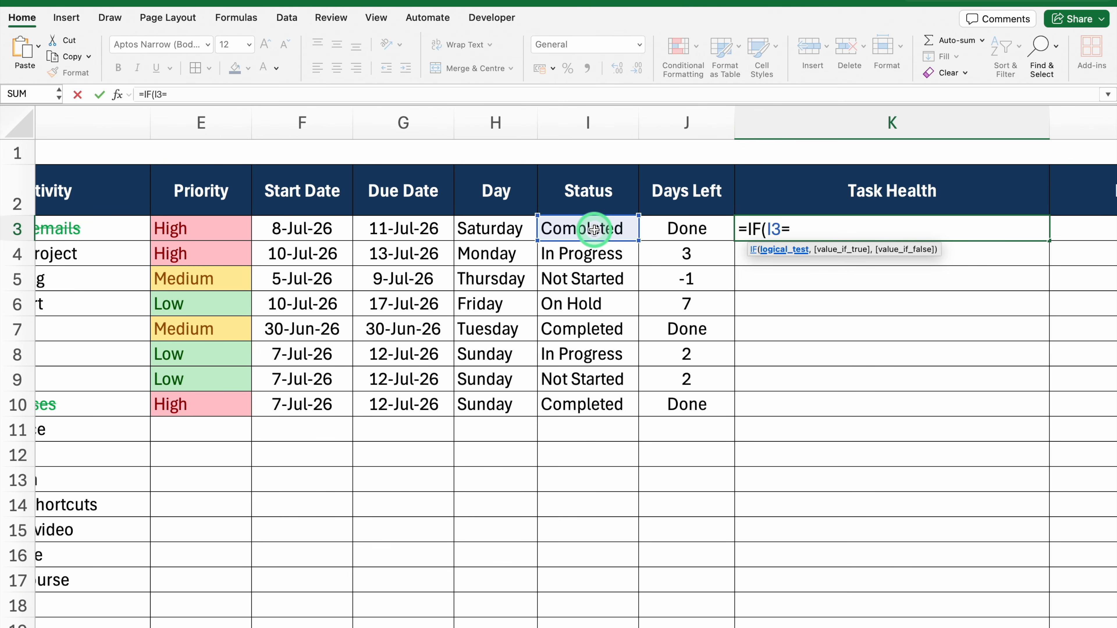
pyautogui.write('"Comple')
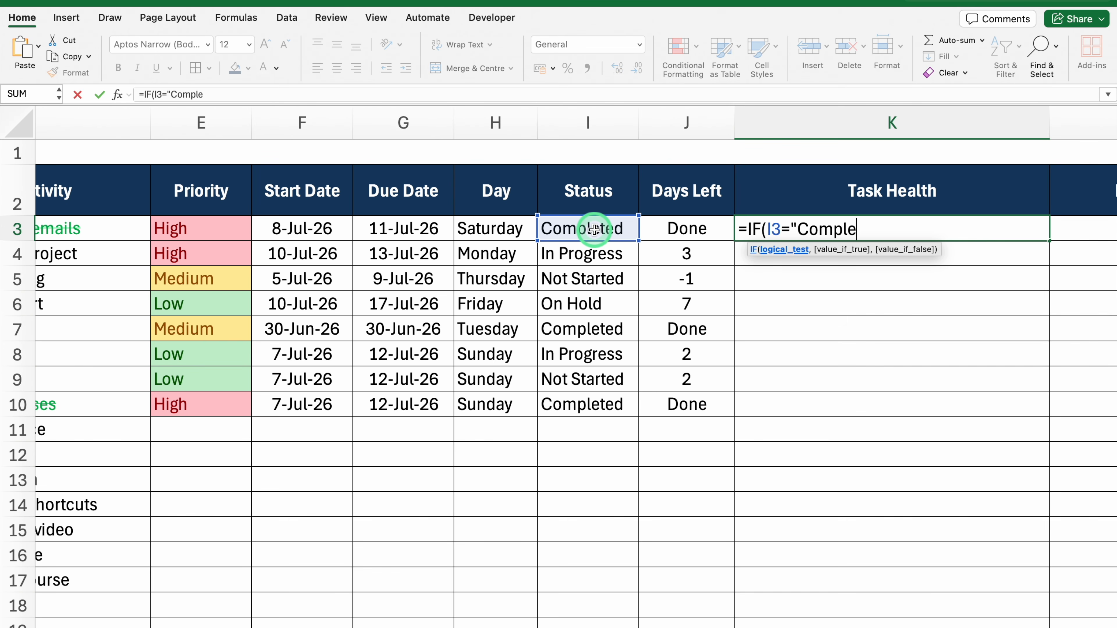
pyautogui.write('ted",')
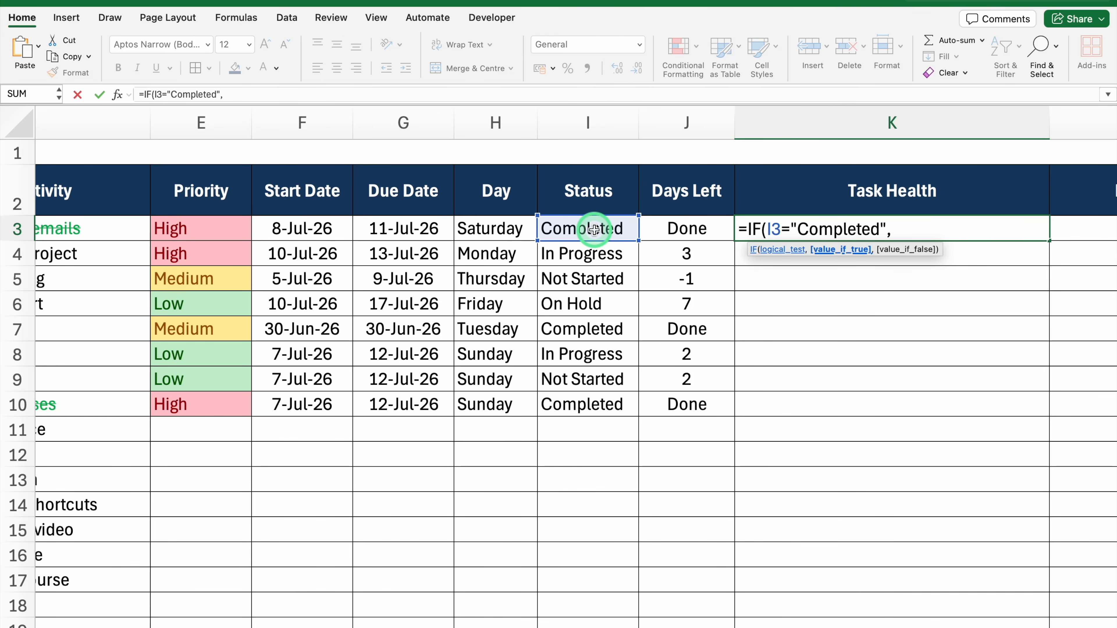
pyautogui.write('"Completed')
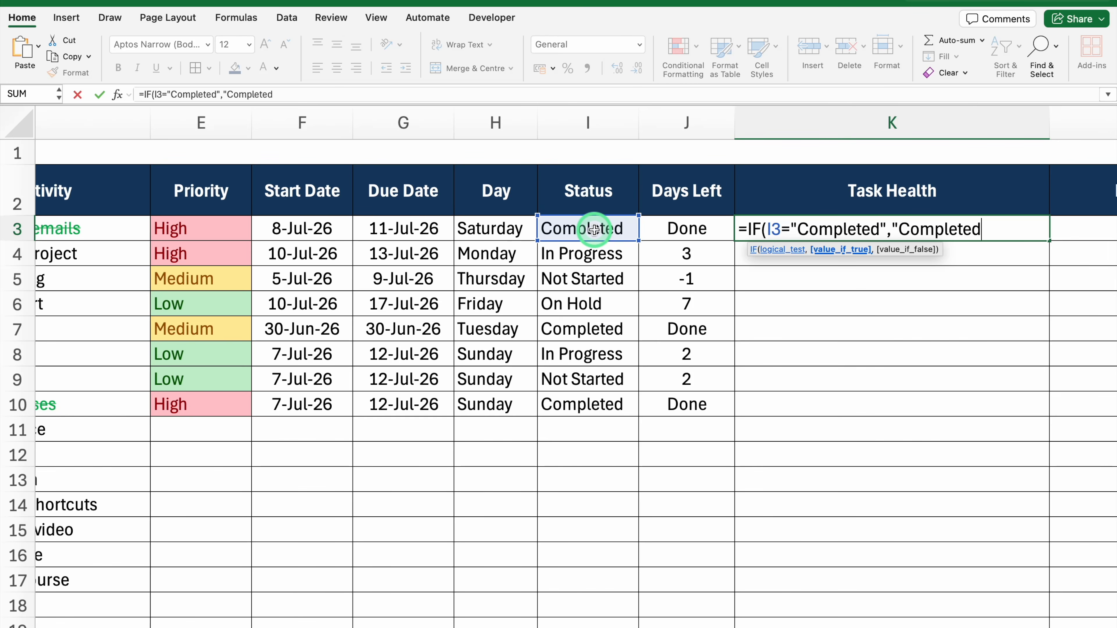
pyautogui.write('",')
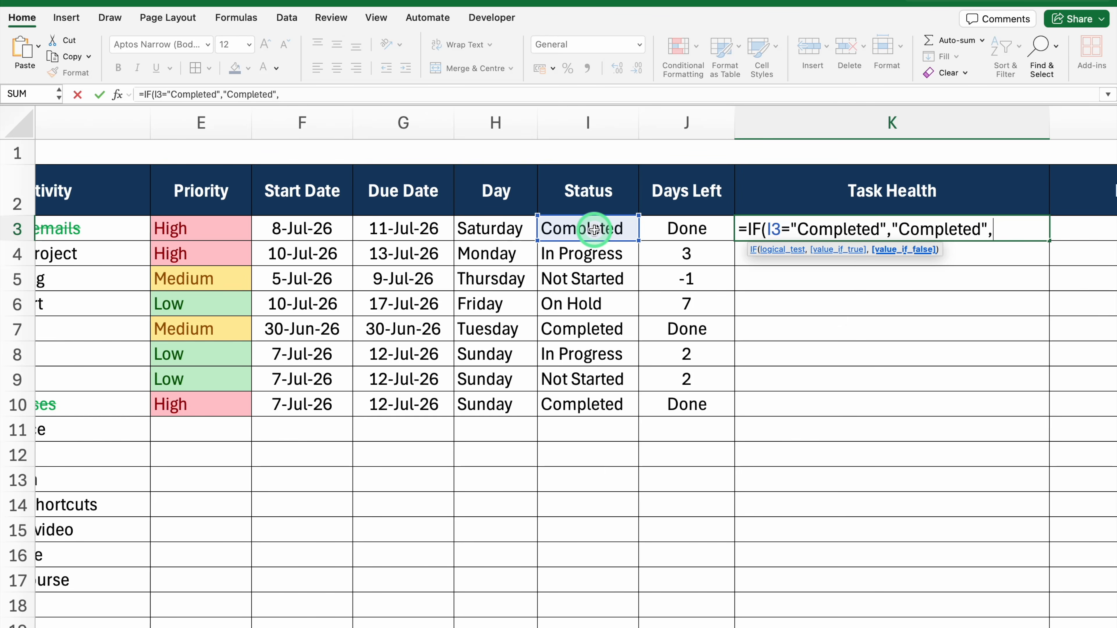
# Step: Extend the K3 formula with a nested overdue check: IF(G3<TODAY(),"Over Due",
pyautogui.write('IF(')
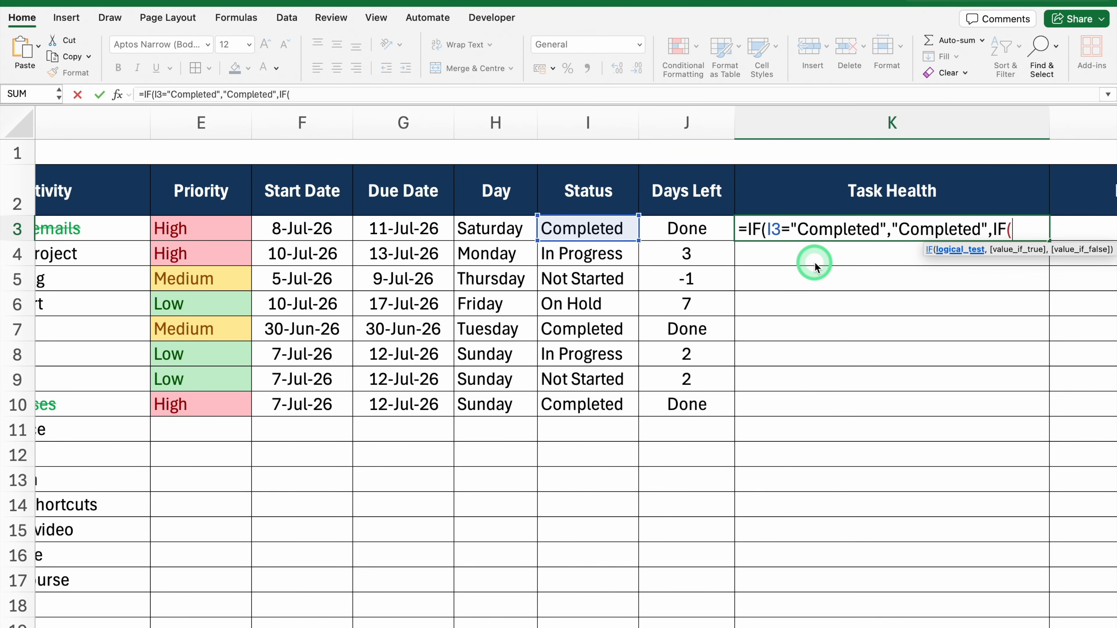
pyautogui.click(429, 228)
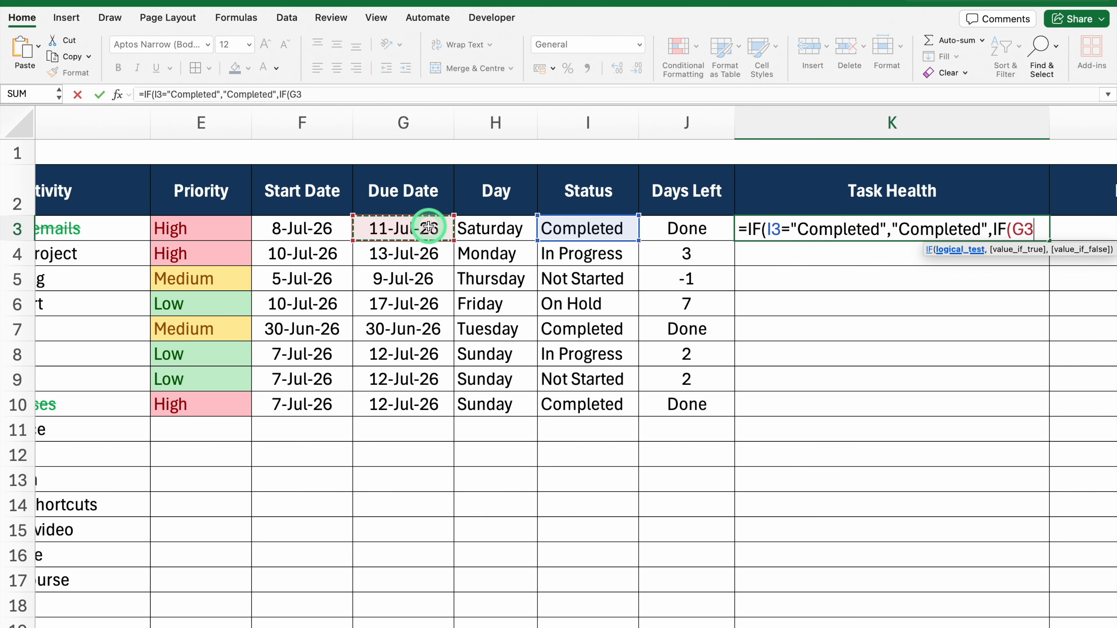
pyautogui.write('<')
pyautogui.write('TODAY(),')
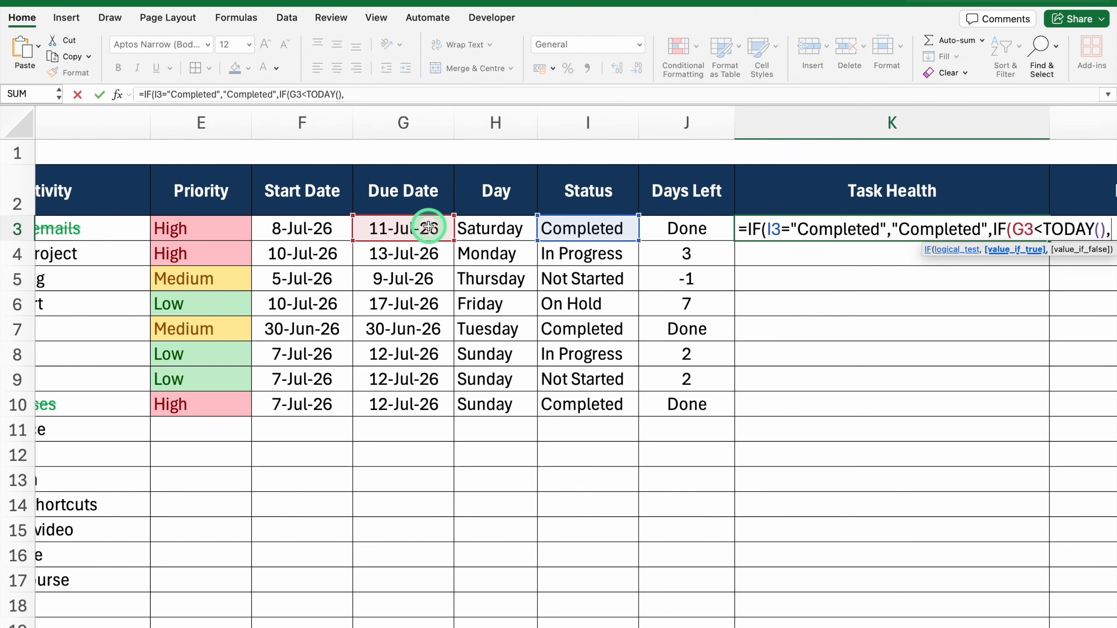
pyautogui.write('"')
pyautogui.write('Ove')
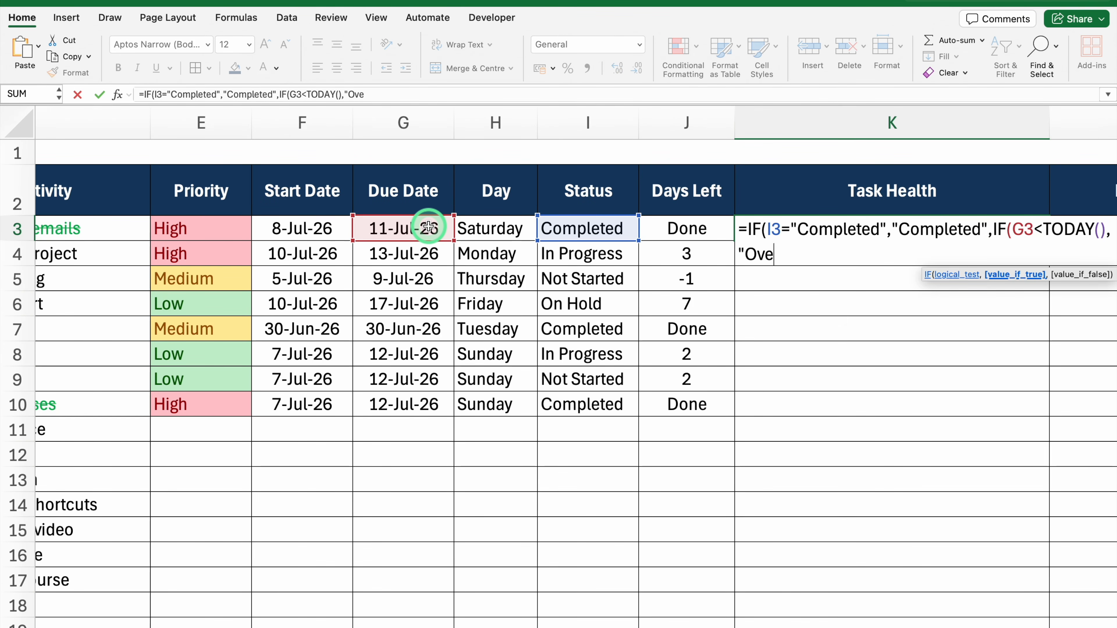
pyautogui.write('r Due",')
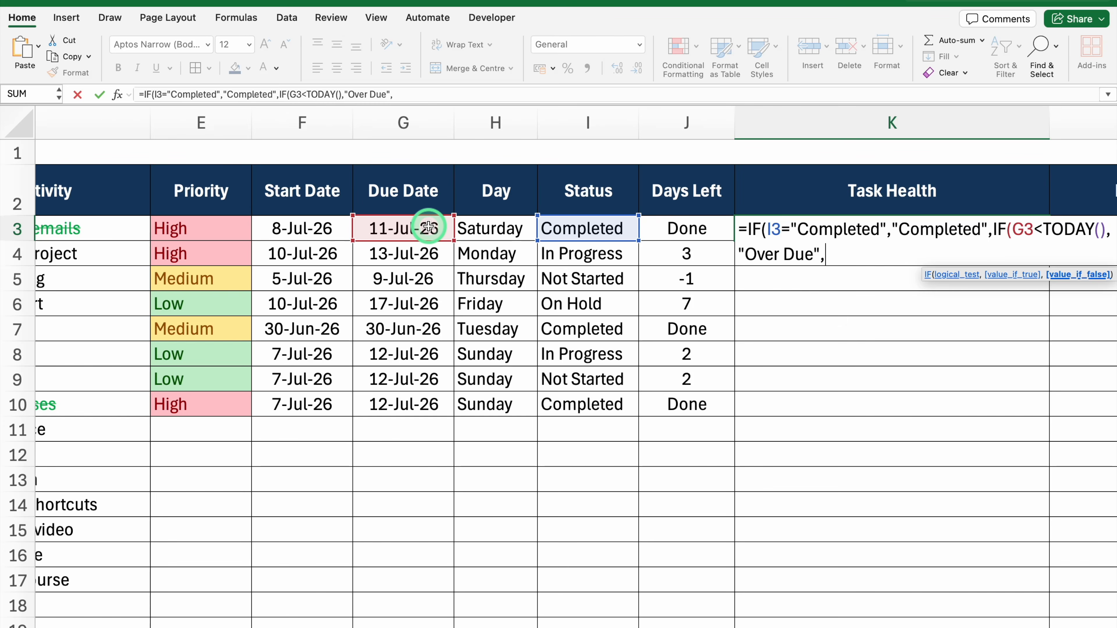
# Step: Add a third nested check to the K3 formula for tasks due today: IF(G3=TODAY(),"Due Today",
pyautogui.write('IF(')
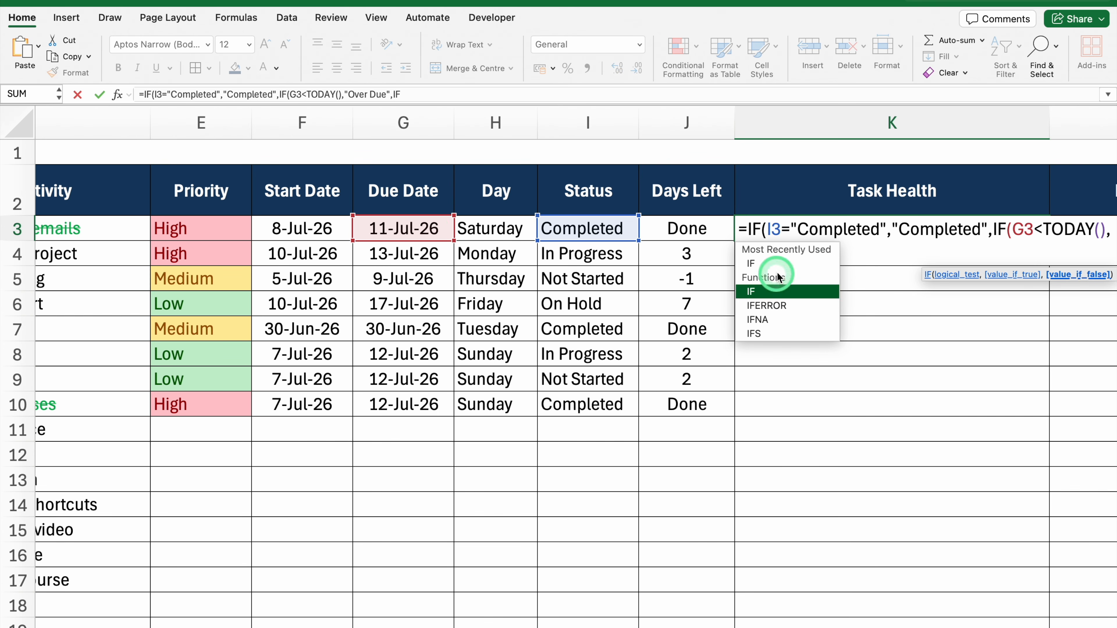
pyautogui.doubleClick(765, 277)
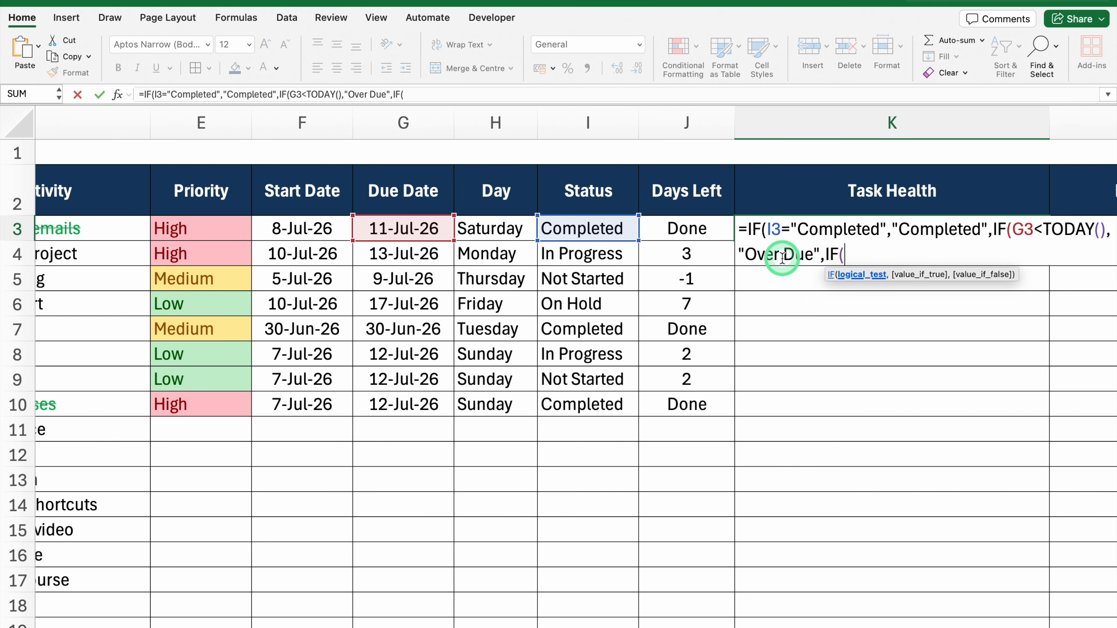
pyautogui.click(431, 224)
pyautogui.write('=')
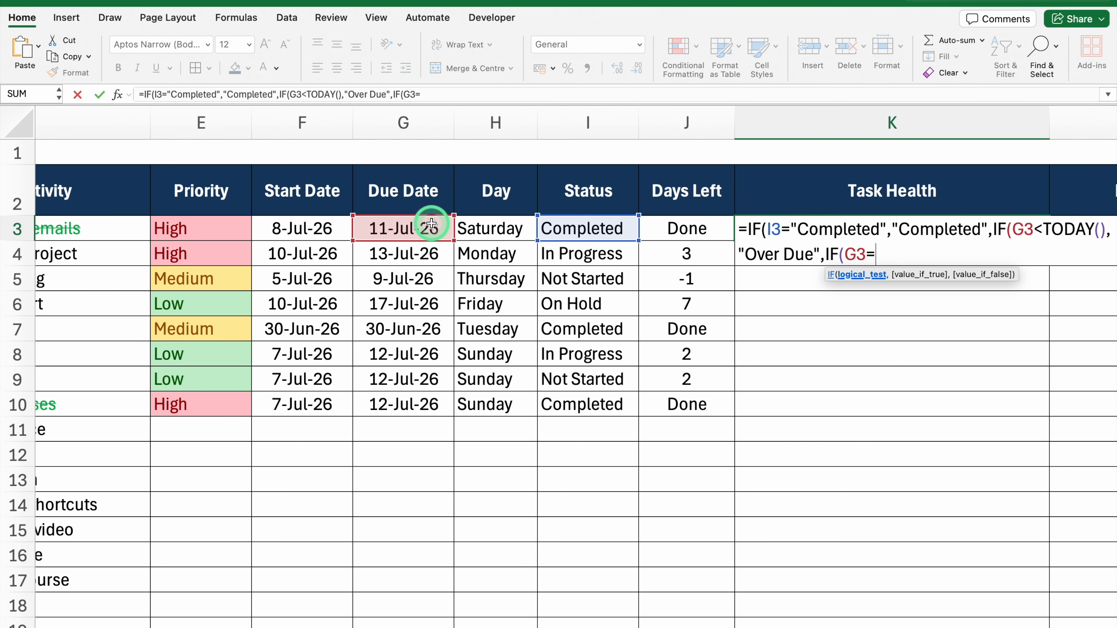
pyautogui.write('TODAY(')
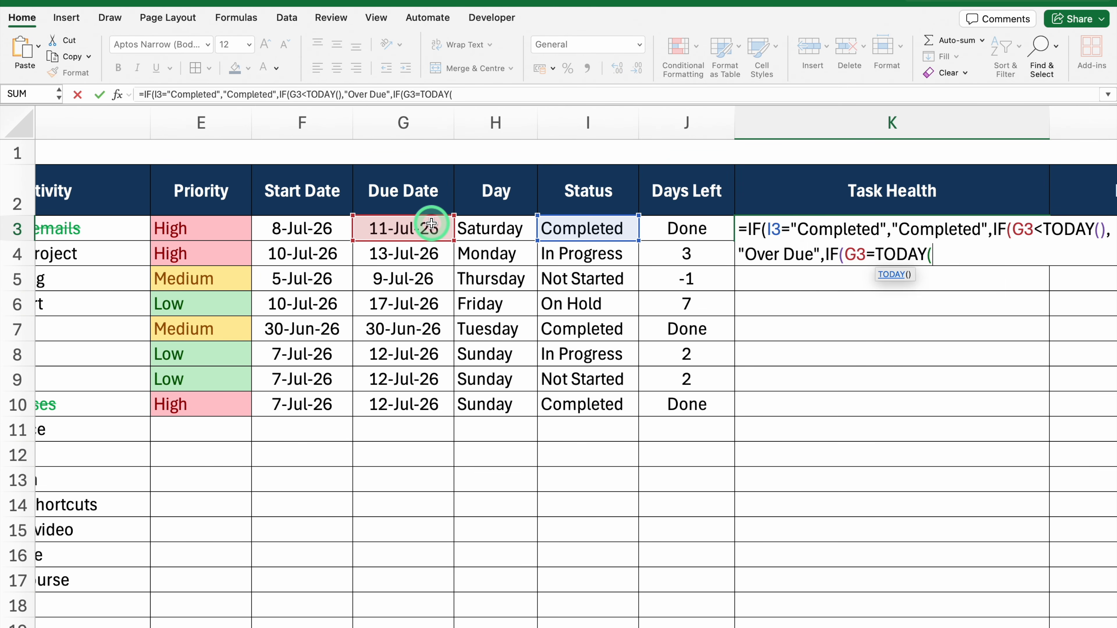
pyautogui.write(')')
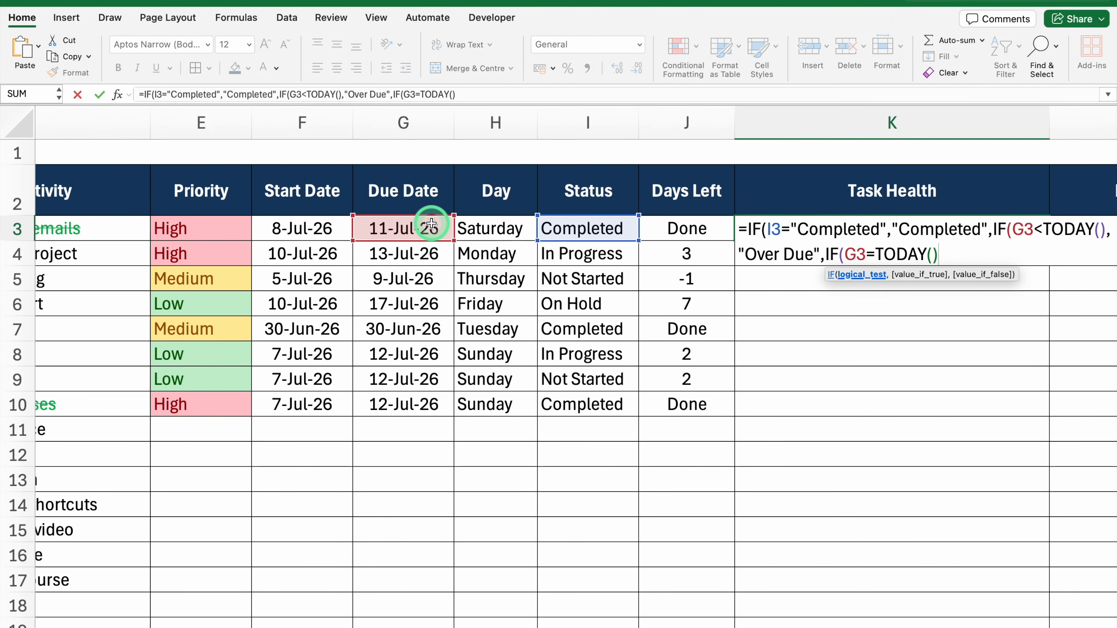
pyautogui.write(',"Due Today')
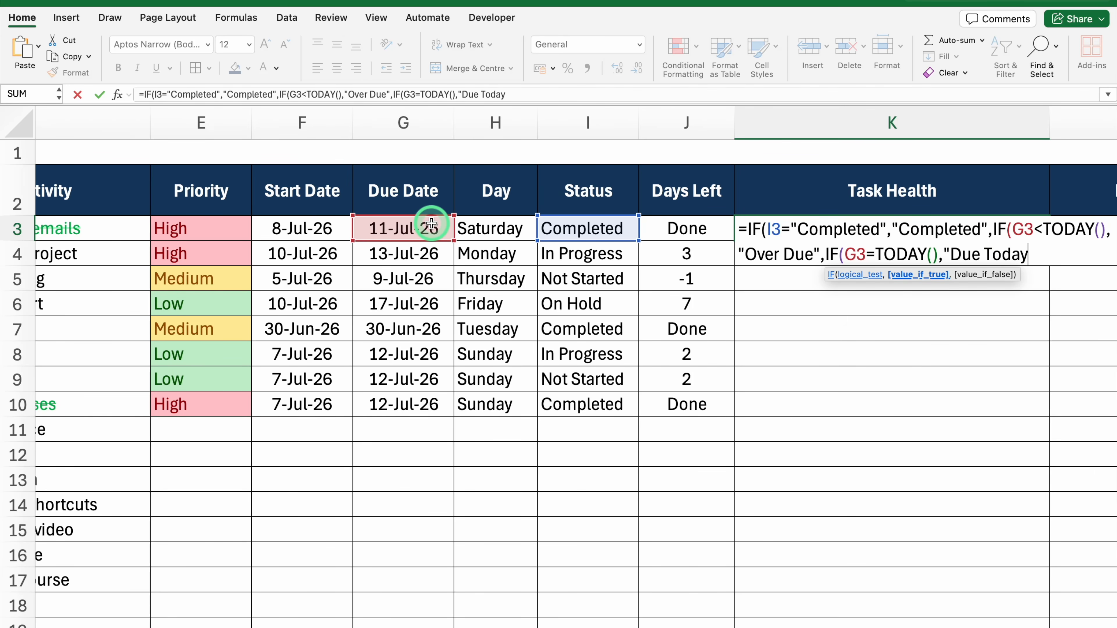
pyautogui.write('",')
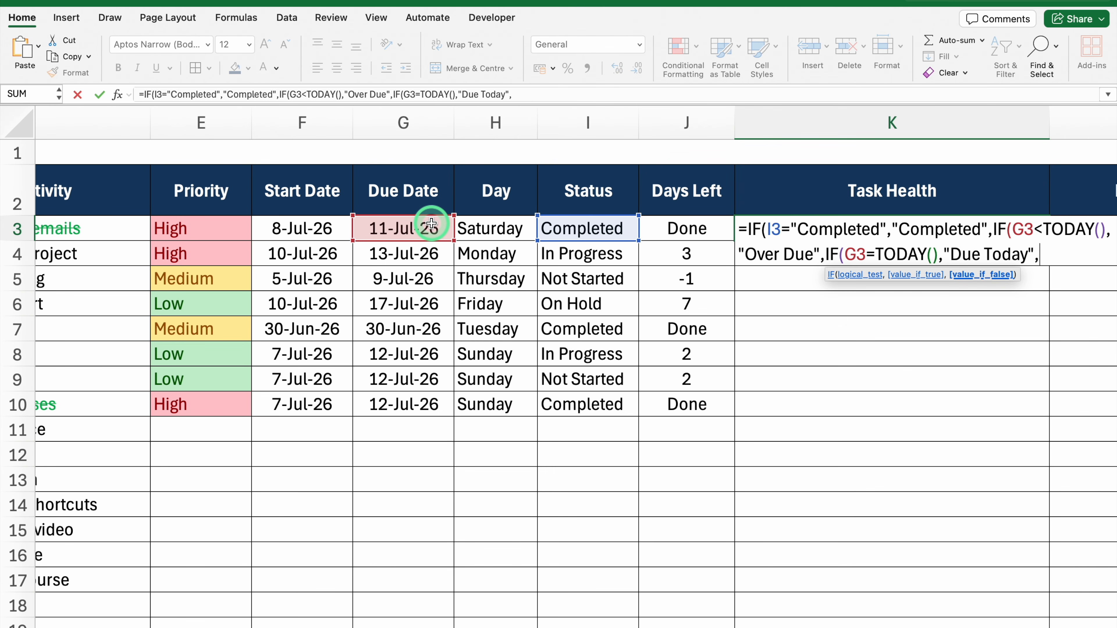
# Step: Finish the K3 formula with "Upcoming" as the final result, close all three IF functions and enter it
pyautogui.write('"Upcoming"')
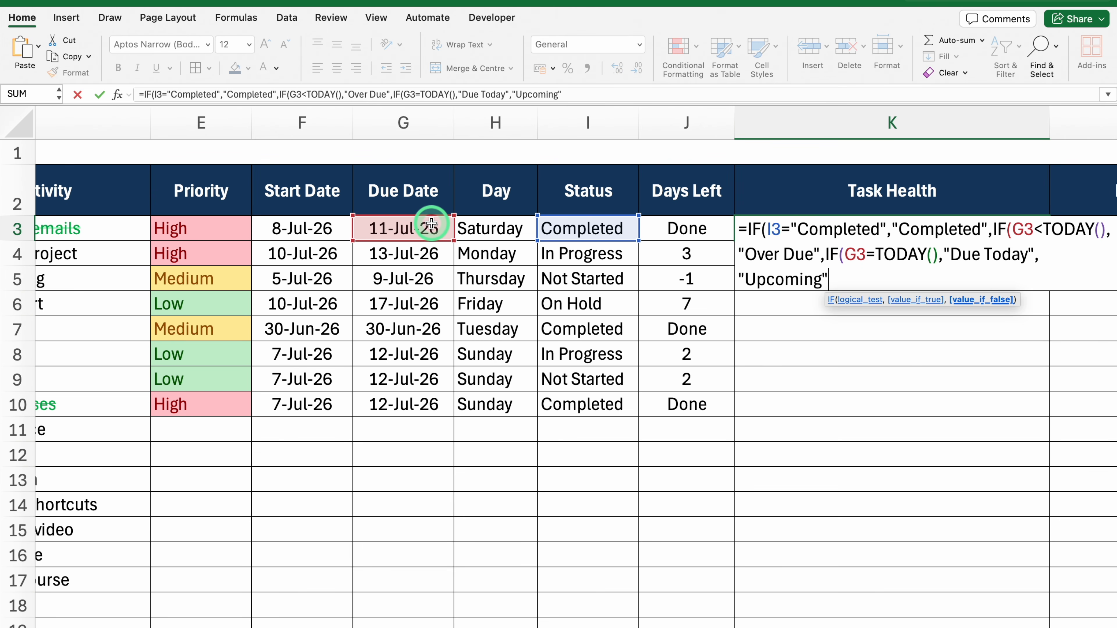
pyautogui.write(')')
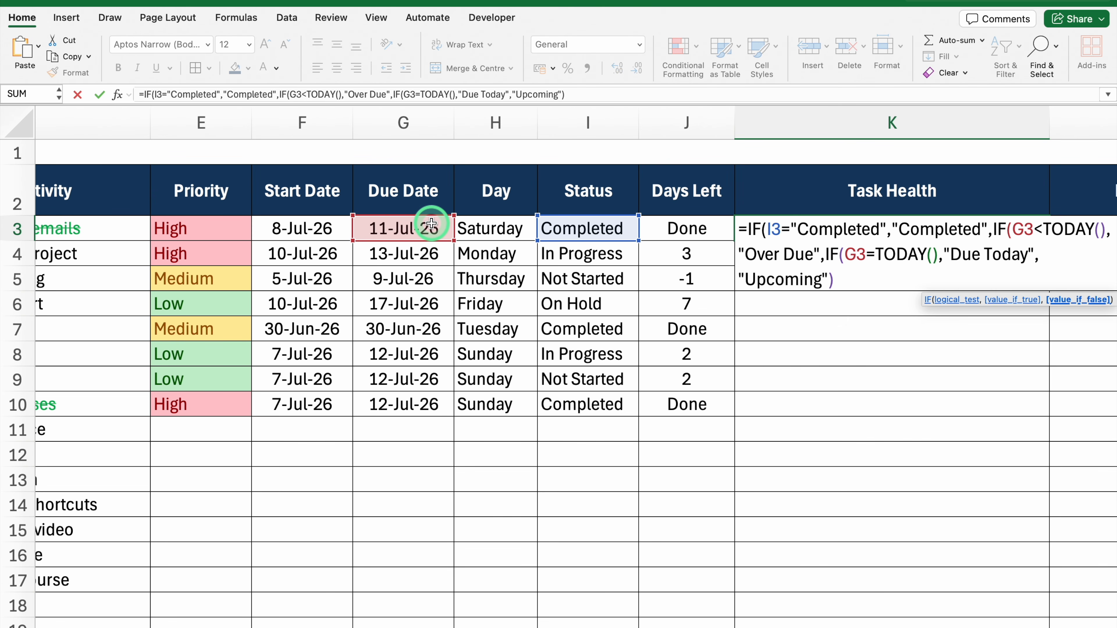
pyautogui.write('))')
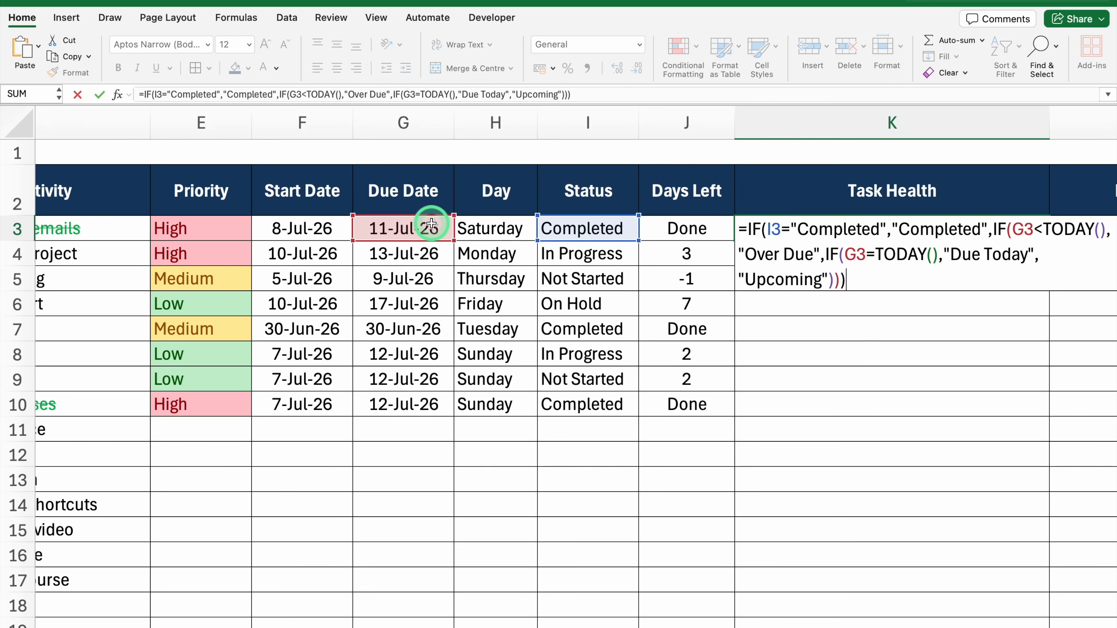
pyautogui.press('Return')
pyautogui.click(891, 238)
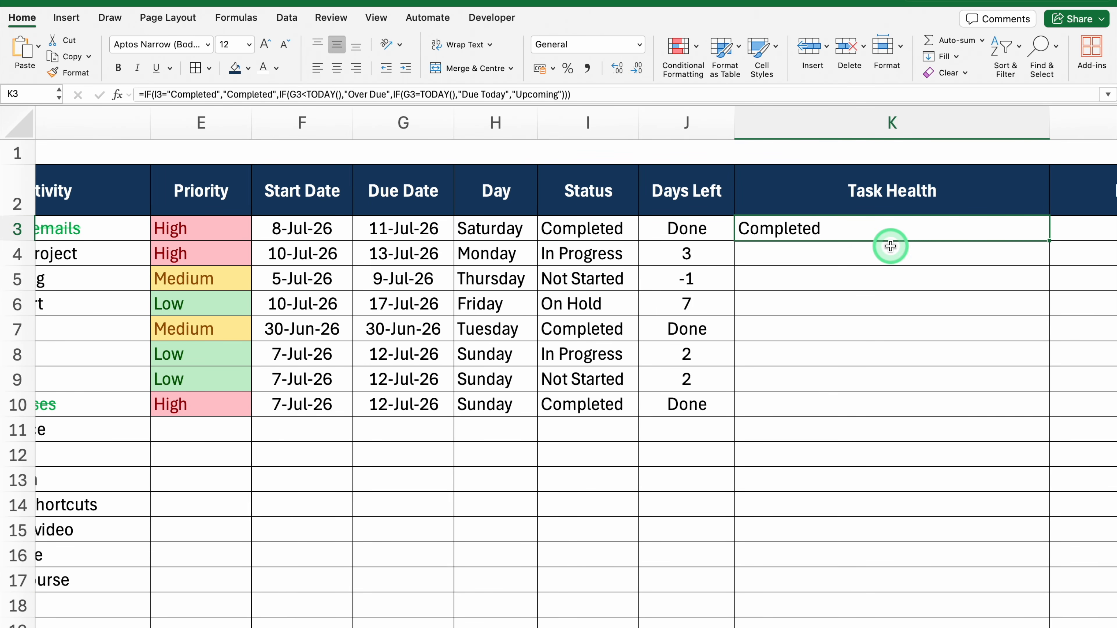
# Step: Change the first task's status in I3 to Not Started
pyautogui.click(598, 230)
pyautogui.click(646, 233)
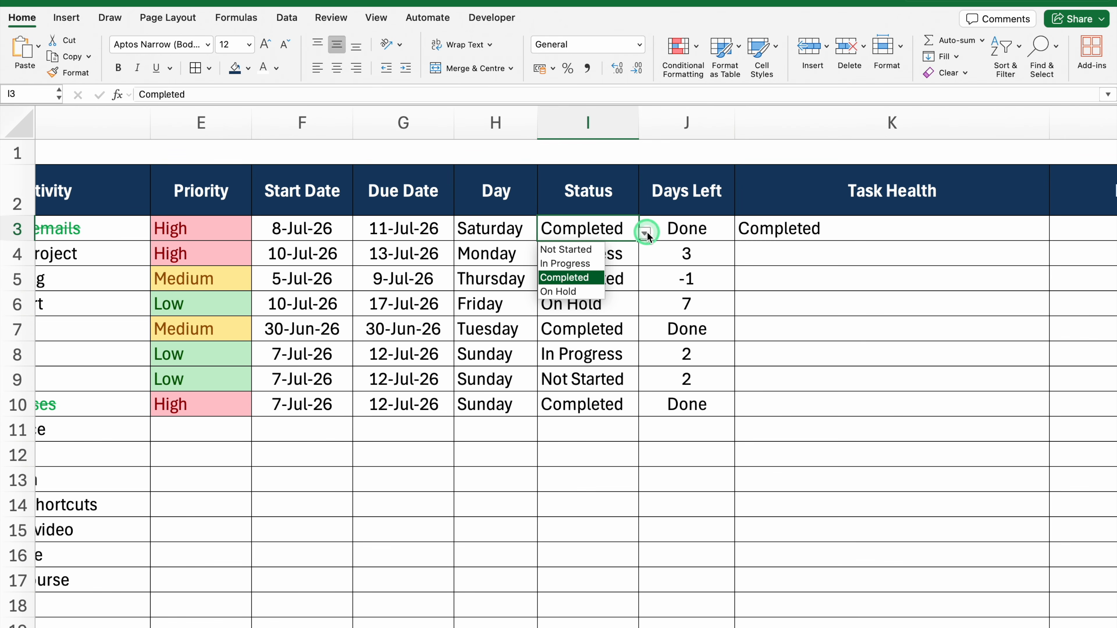
pyautogui.click(572, 250)
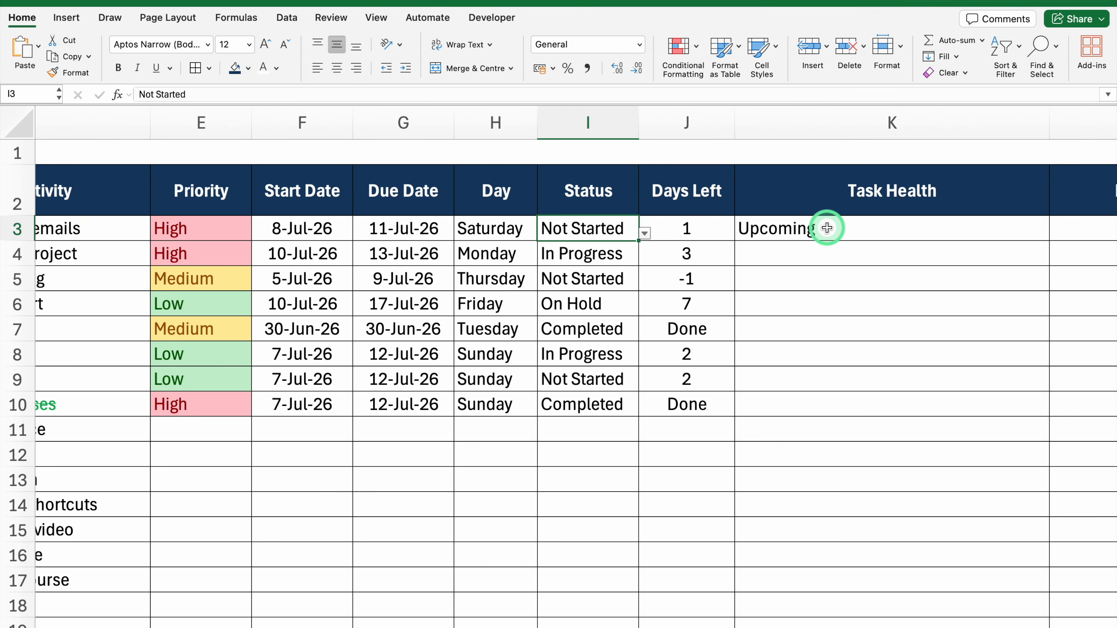
# Step: Replace the first task's due date in G3 with =TODAY()
pyautogui.click(428, 227)
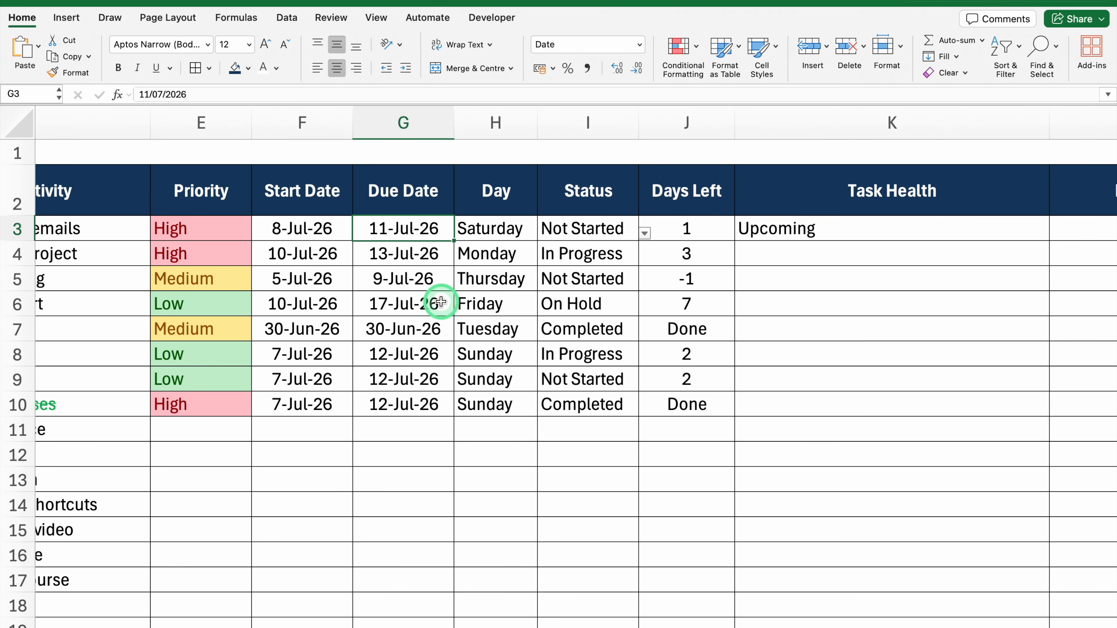
pyautogui.write('=today')
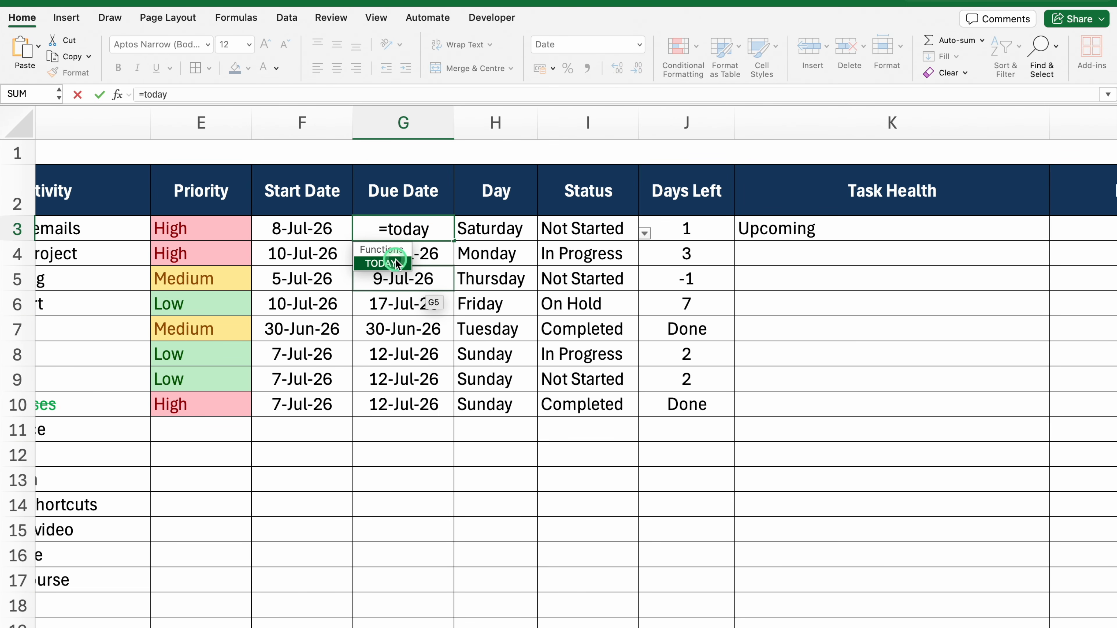
pyautogui.doubleClick(381, 263)
pyautogui.write(')')
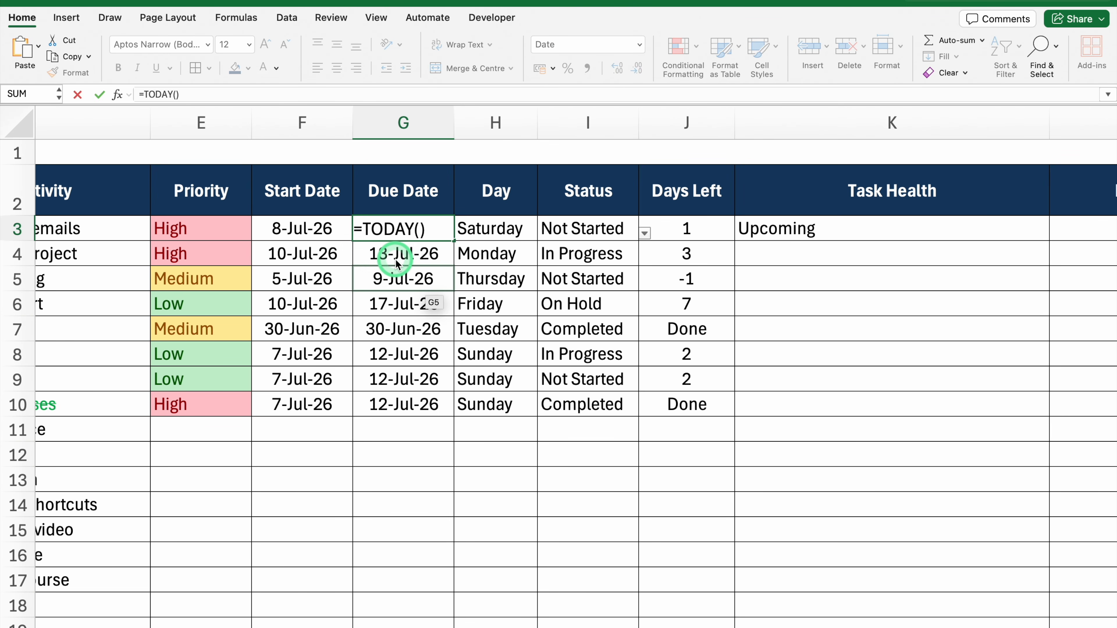
pyautogui.press('Return')
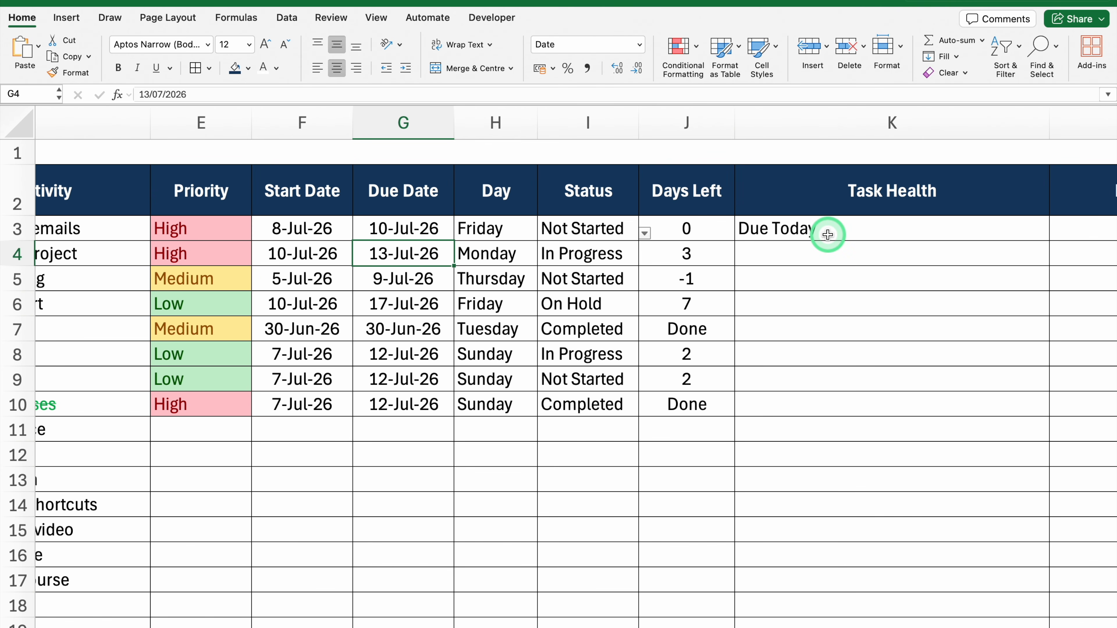
# Step: Try filling the Task Health formula from K3 down to K13, and undo the fill
pyautogui.click(828, 235)
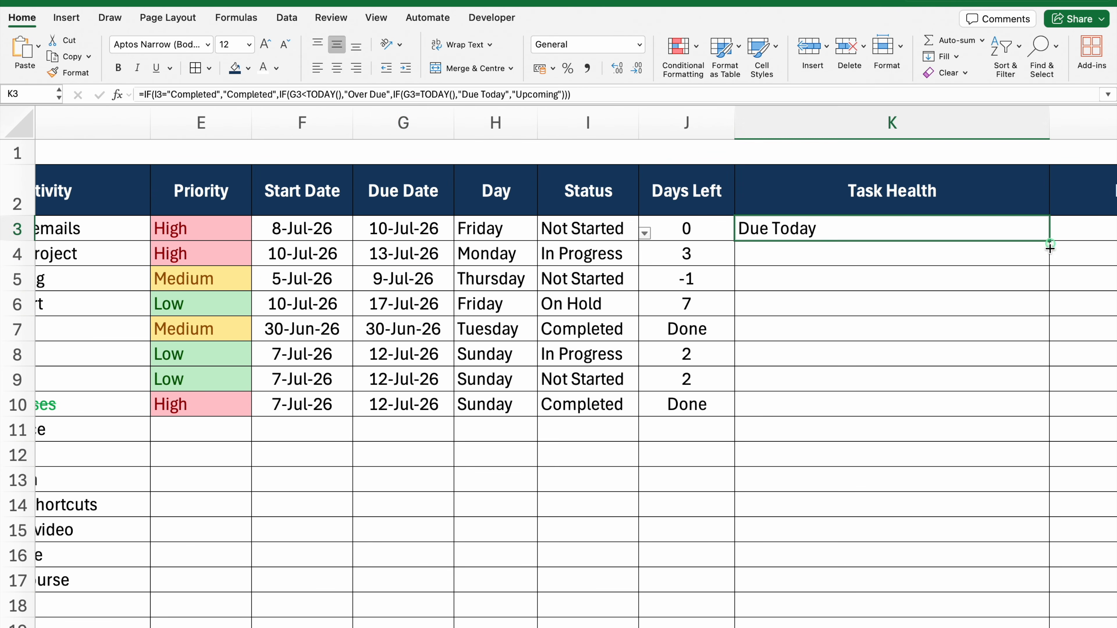
pyautogui.moveTo(1051, 241); pyautogui.dragTo(1048, 488)
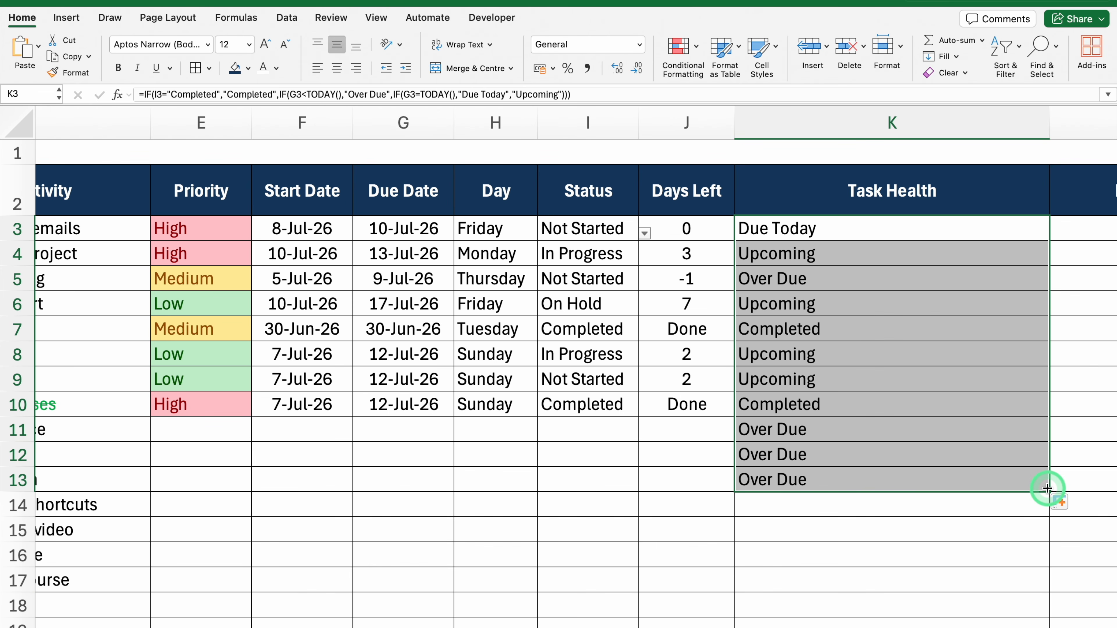
pyautogui.click(753, 429)
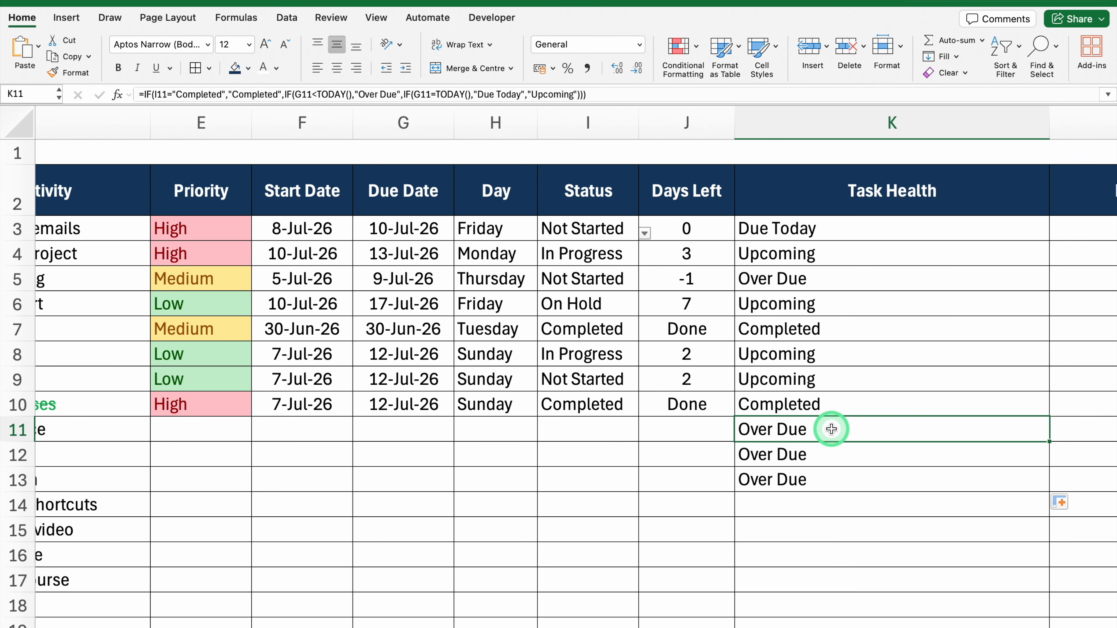
pyautogui.hotkey('ctrl', 'z')
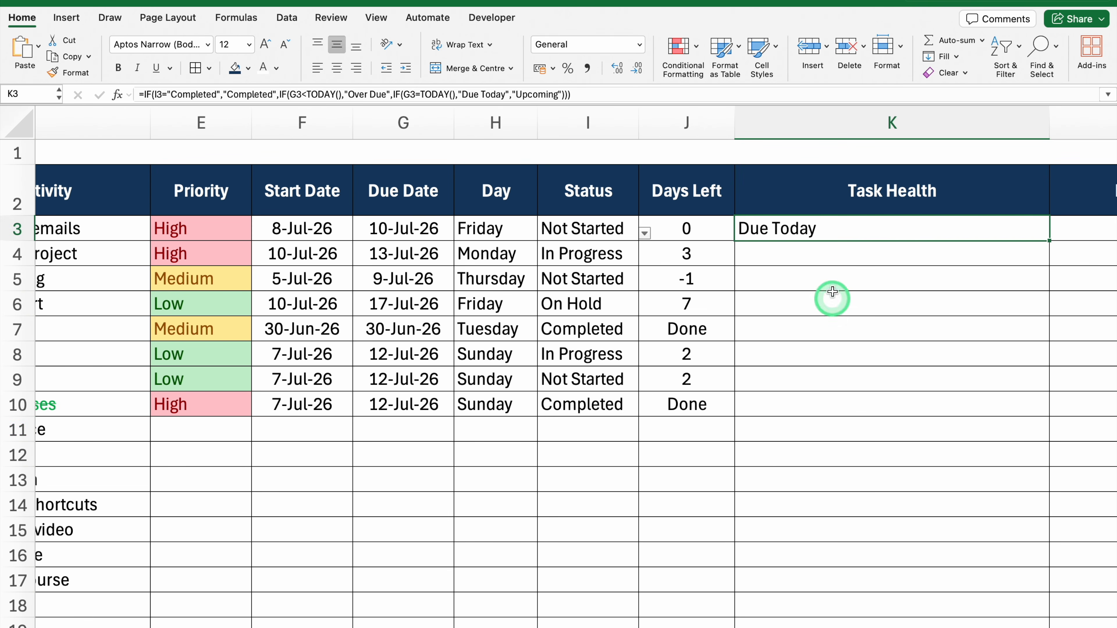
# Step: Wrap the K3 Task Health formula in an outer IF(G3="","",…) with a closing parenthesis, and enter it
pyautogui.doubleClick(815, 229)
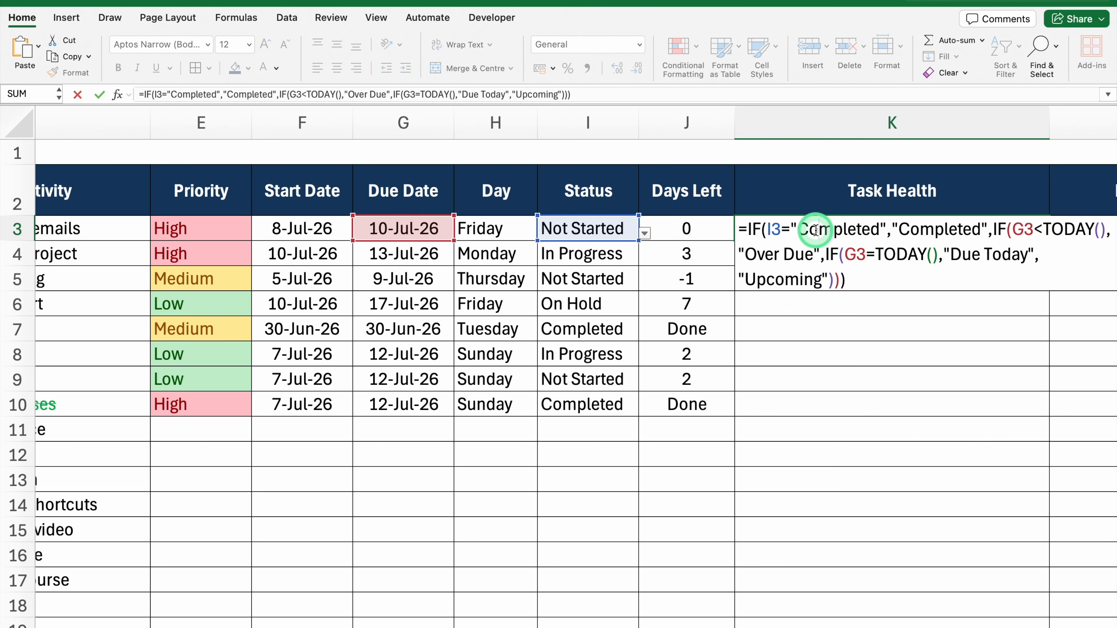
pyautogui.click(748, 229)
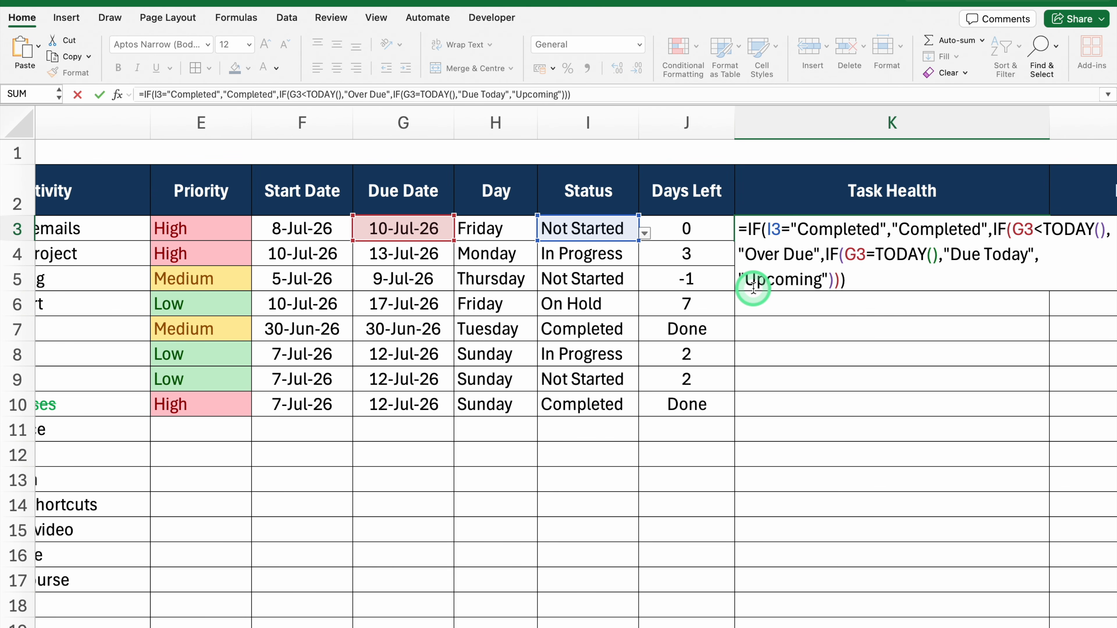
pyautogui.write('IF(')
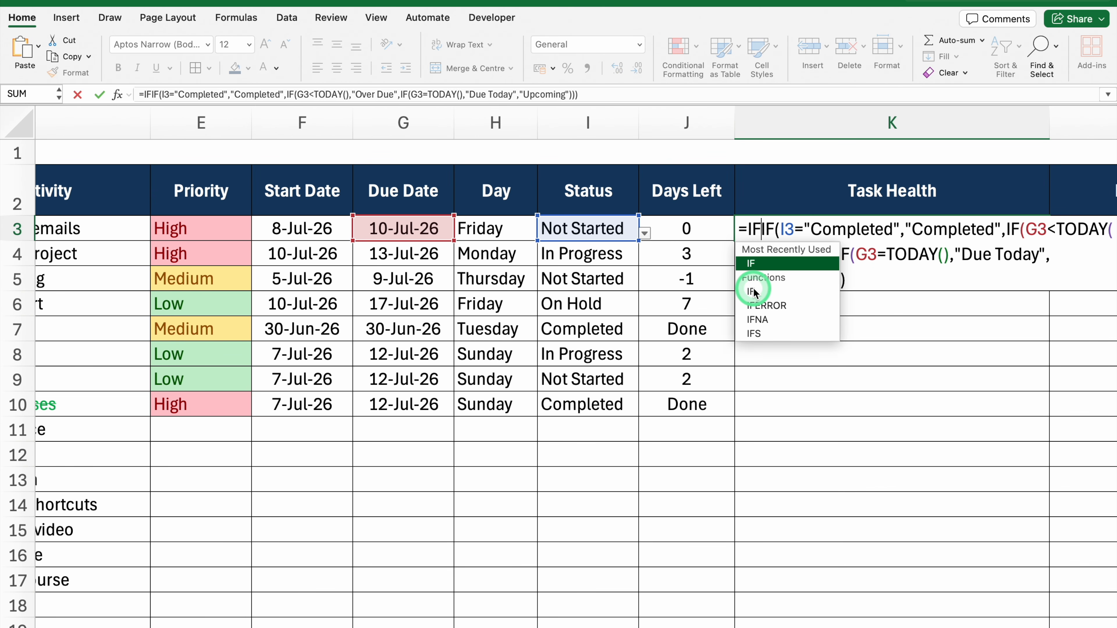
pyautogui.click(420, 227)
pyautogui.write('=')
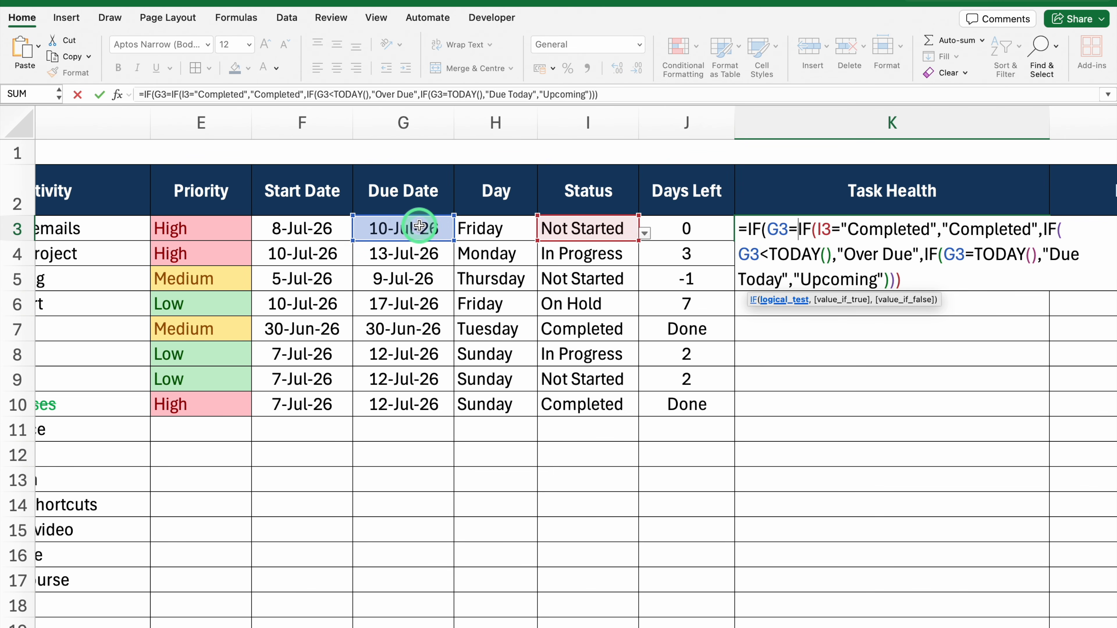
pyautogui.write('""')
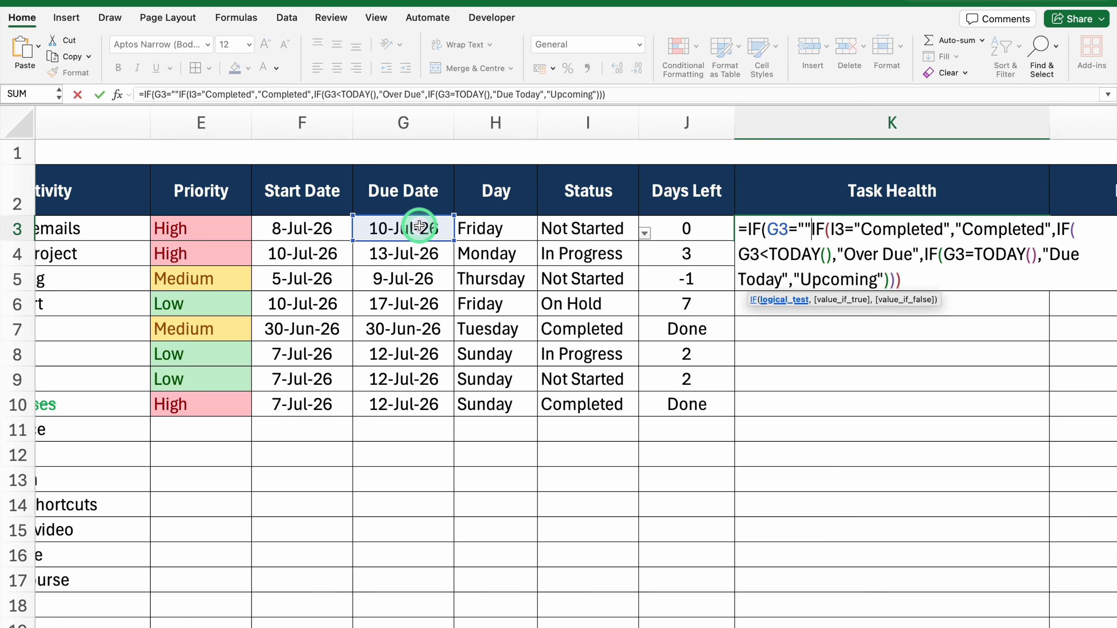
pyautogui.write(',')
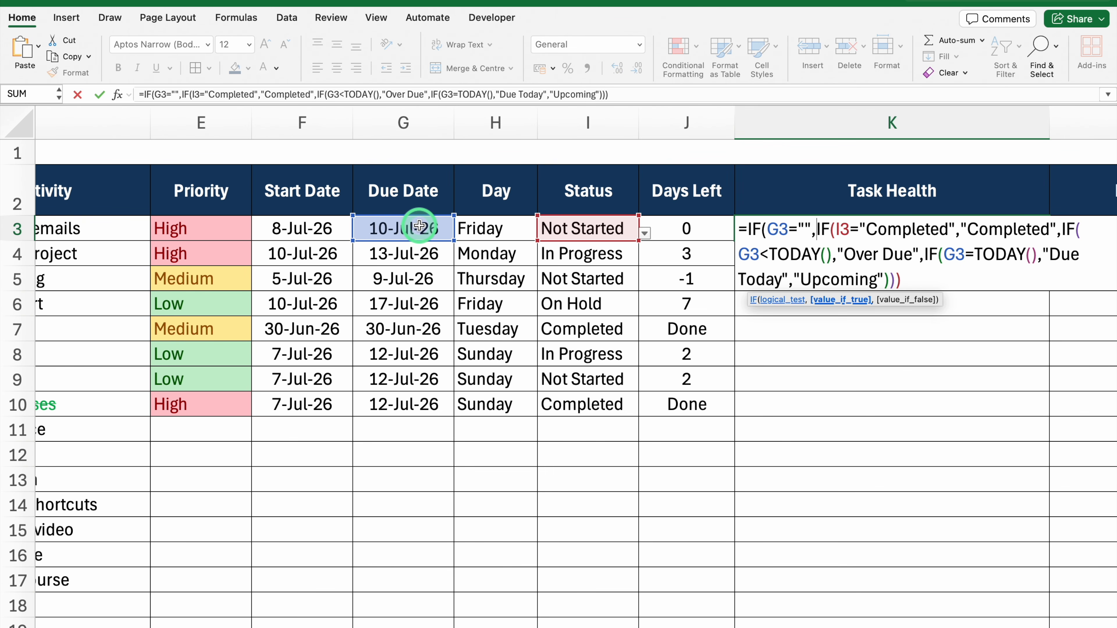
pyautogui.write('""')
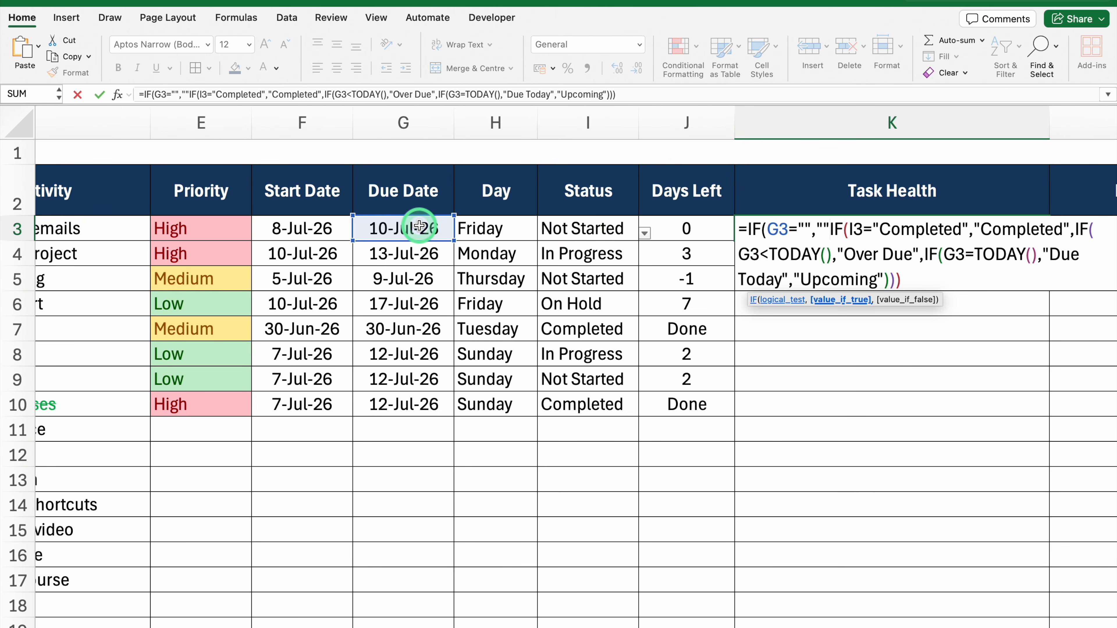
pyautogui.write(',')
pyautogui.click(909, 279)
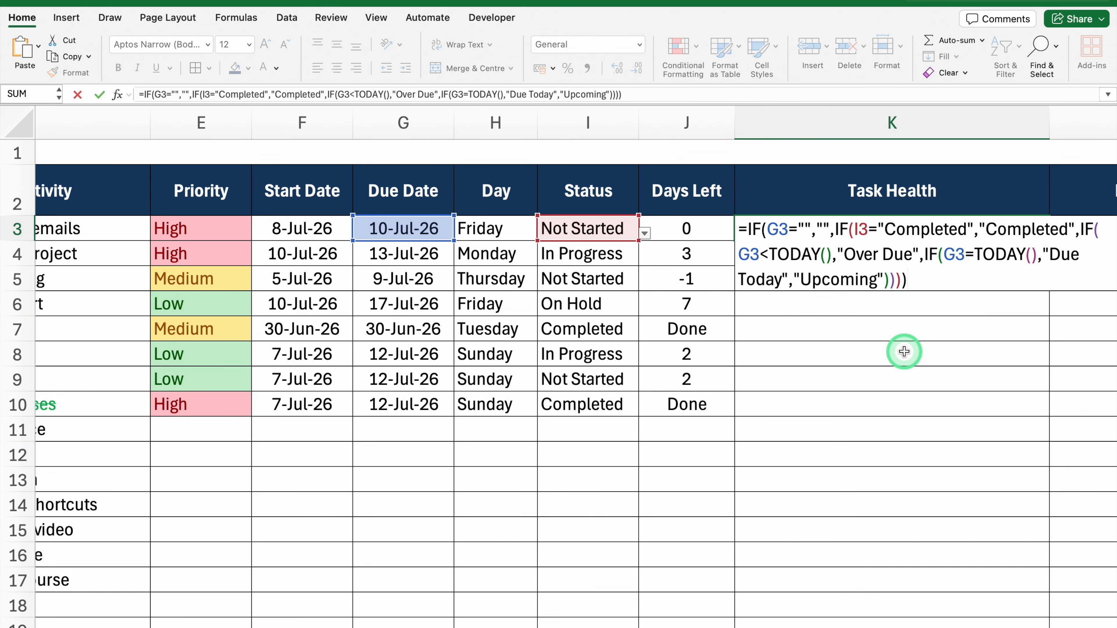
pyautogui.press('Return')
# Step: Fill the K3 Task Health formula down the column and narrow column K to fit its contents
pyautogui.click(1045, 236)
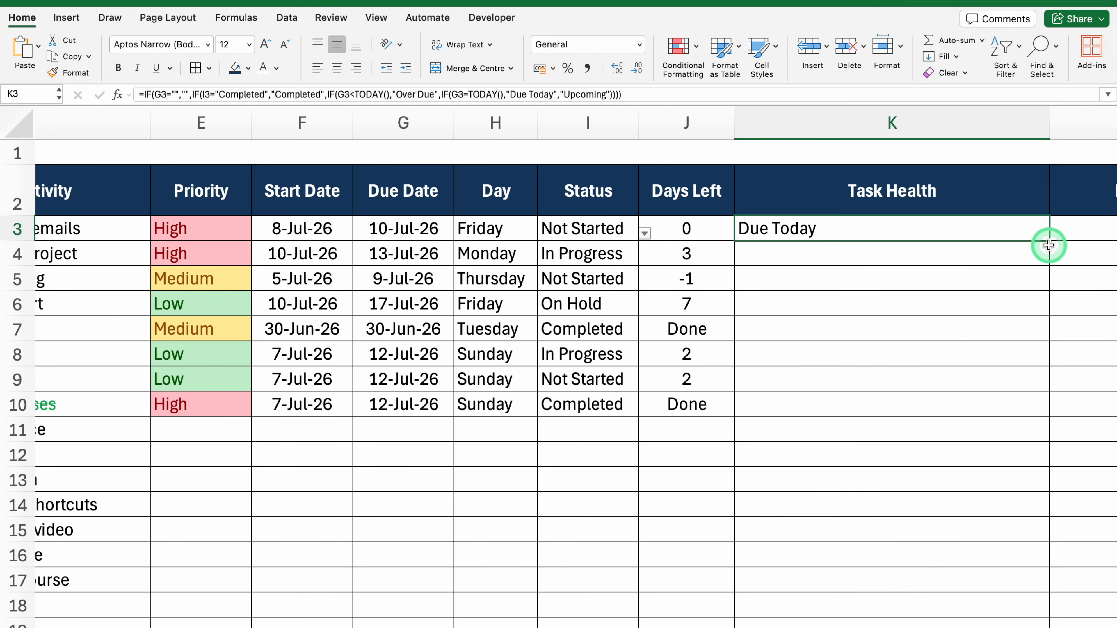
pyautogui.moveTo(1050, 241)
pyautogui.mouseDown()
pyautogui.moveTo(1030, 612)
pyautogui.moveTo(1028, 589)
pyautogui.mouseUp()
pyautogui.scroll(5, 1100, 396)
pyautogui.moveTo(1049, 119); pyautogui.dragTo(862, 145)
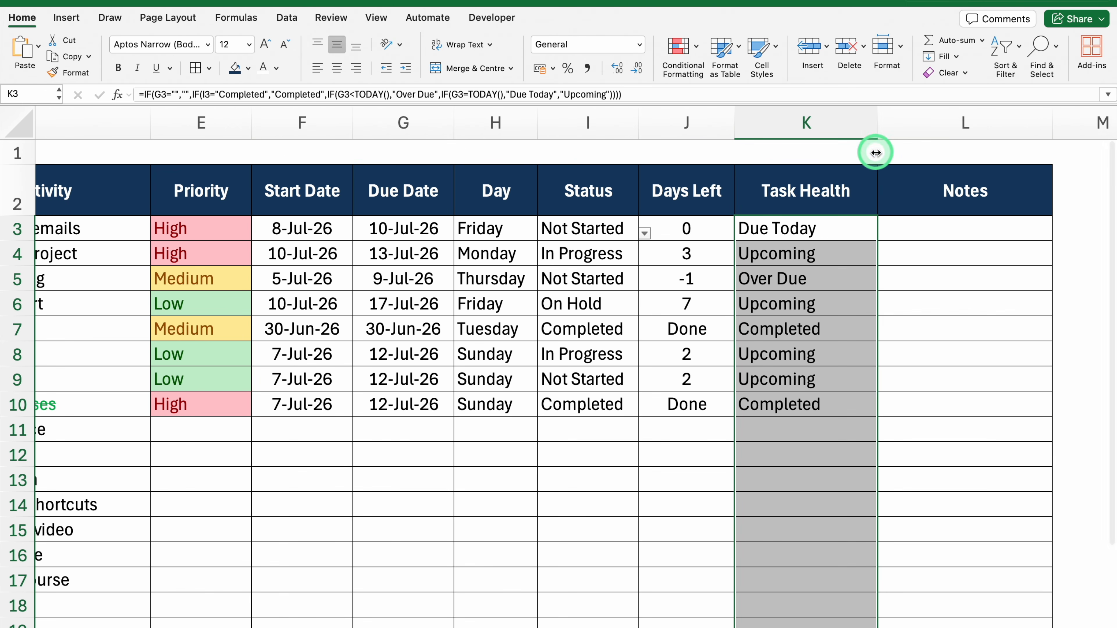
pyautogui.click(949, 237)
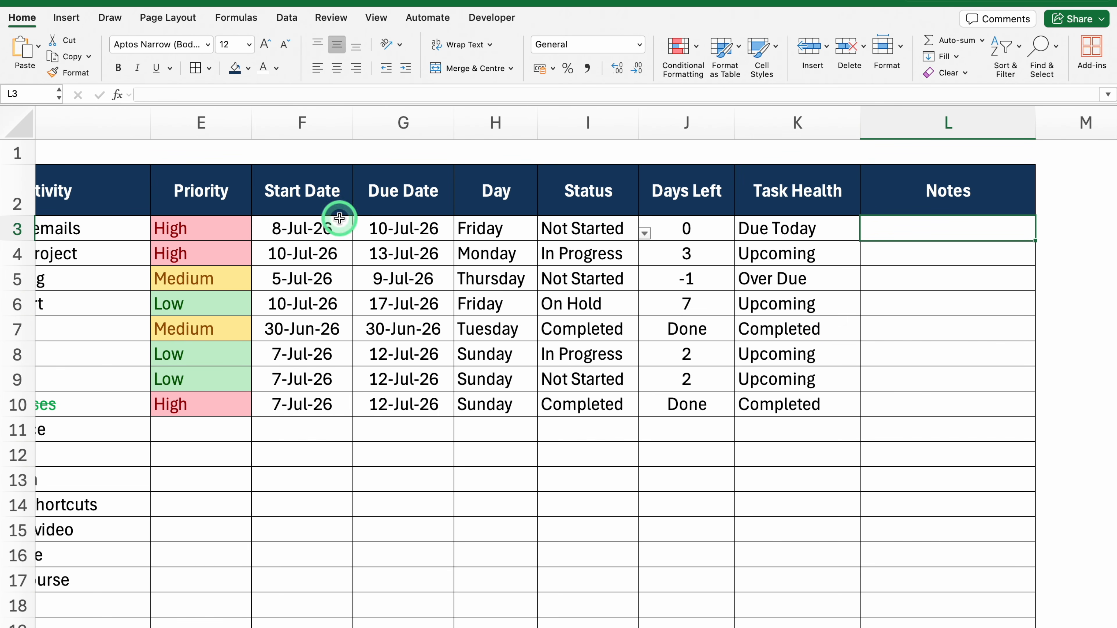
# Step: Add an Equal To highlight rule for "Over Due" across the whole sheet with Light Red Fill with Dark Red Text
pyautogui.click(18, 124)
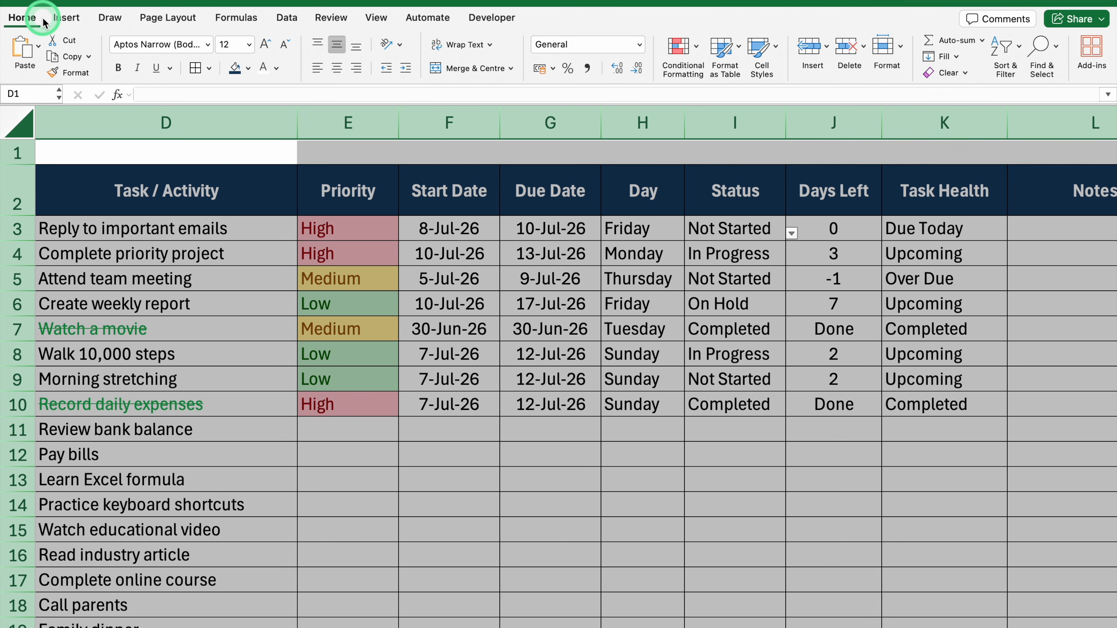
pyautogui.click(684, 50)
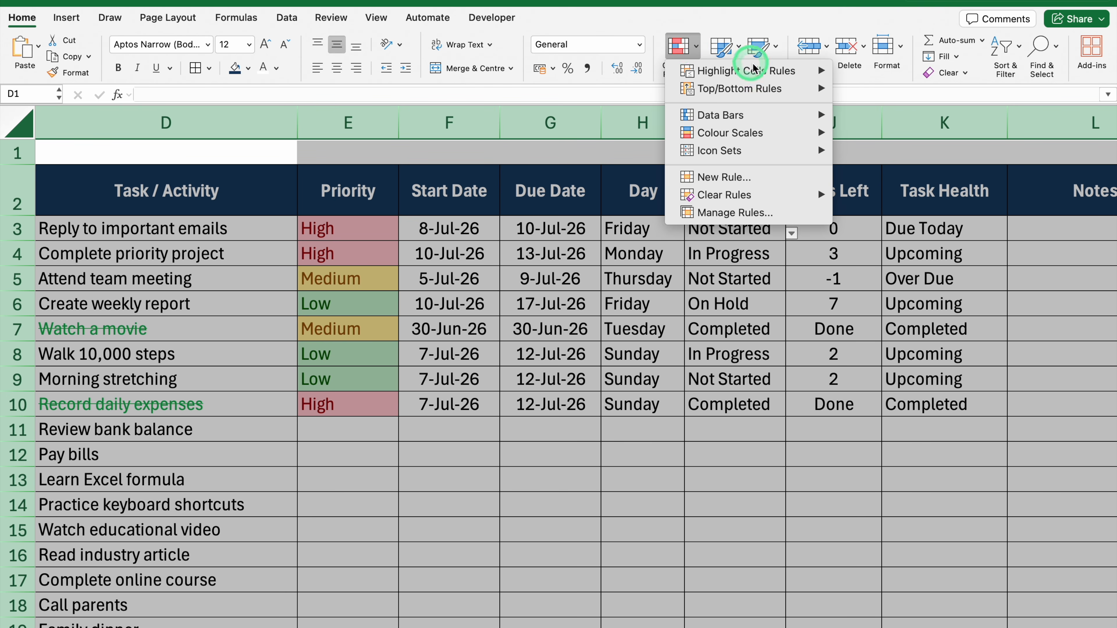
pyautogui.moveTo(808, 71)
pyautogui.click(911, 127)
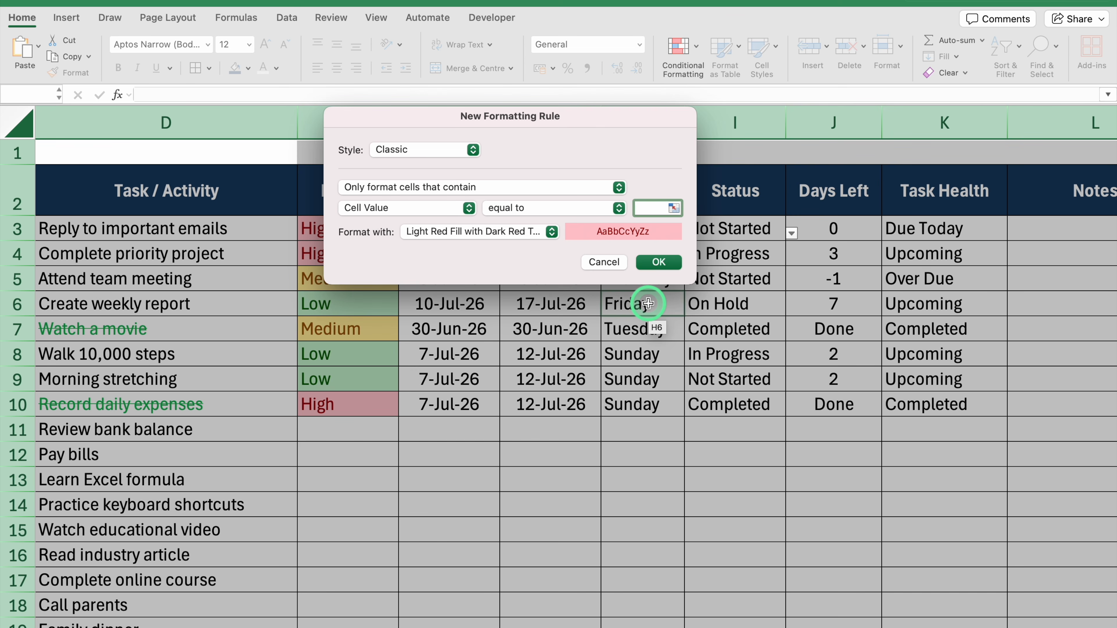
pyautogui.write('Over Due')
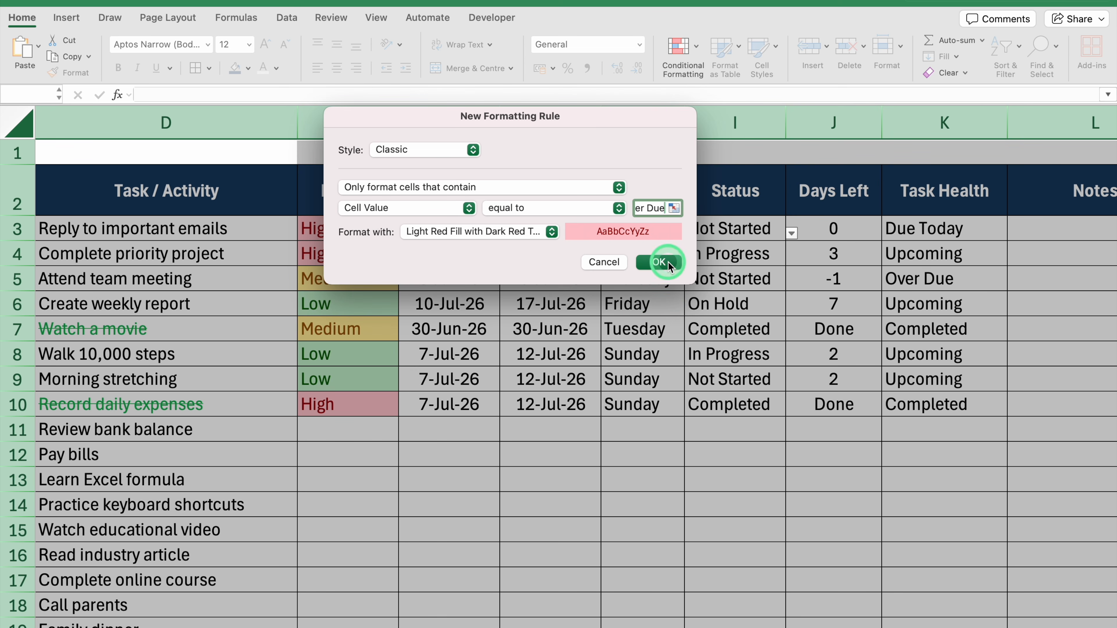
pyautogui.click(659, 262)
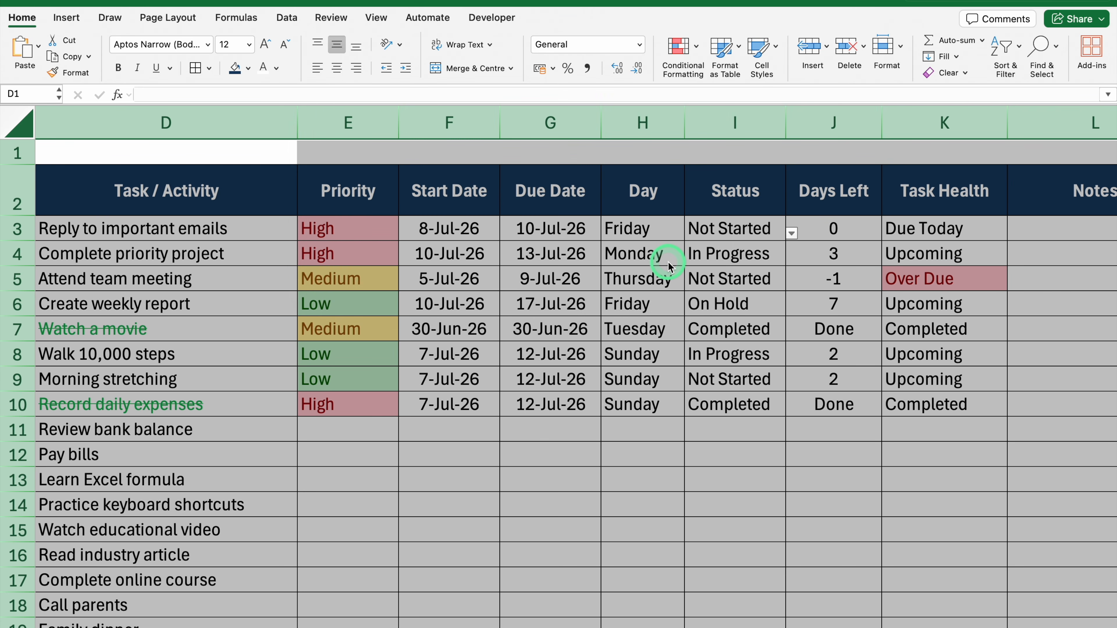
# Step: Add an Equal To highlight rule for "Due Today" across the whole sheet with Yellow Fill with Dark Yellow Text
pyautogui.click(677, 54)
pyautogui.moveTo(822, 71)
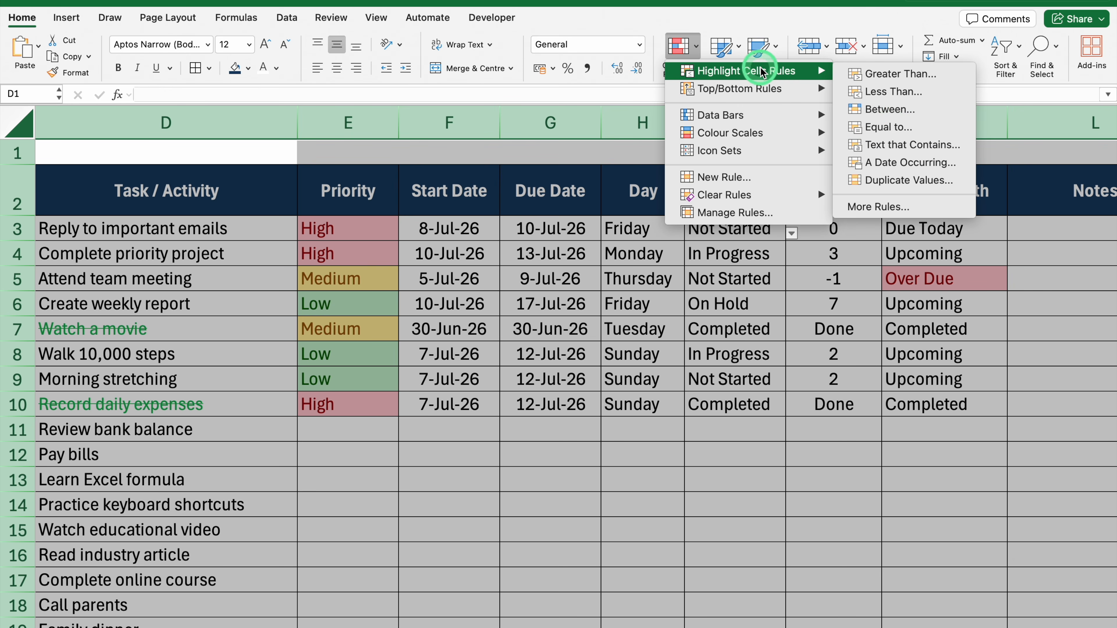
pyautogui.click(890, 128)
pyautogui.click(652, 207)
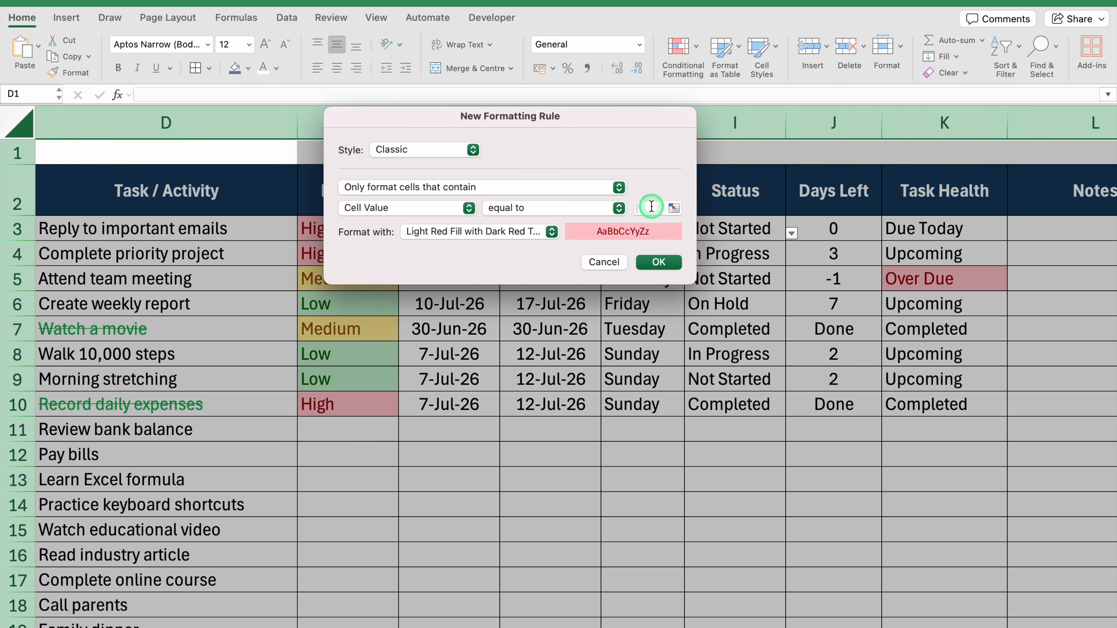
pyautogui.write('Due Tod')
pyautogui.write('ay')
pyautogui.click(551, 232)
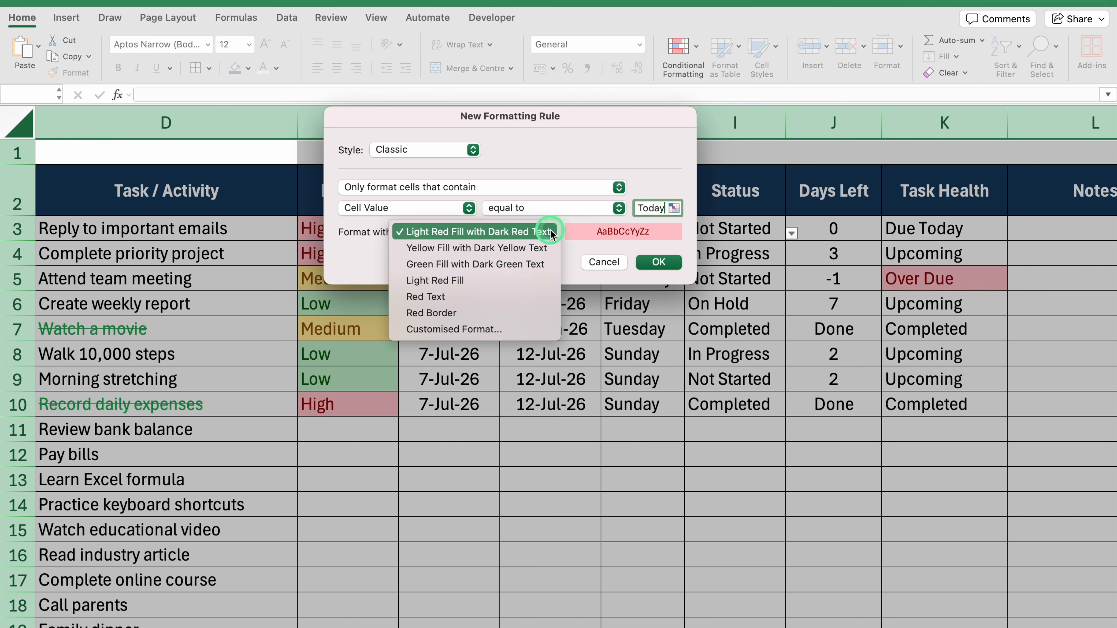
pyautogui.click(530, 249)
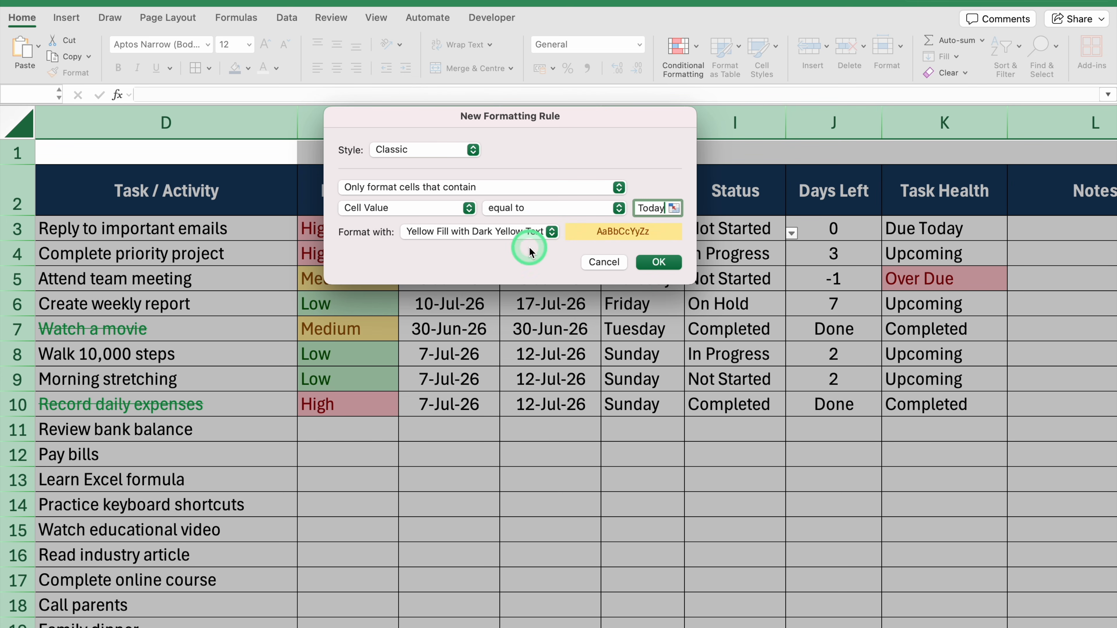
pyautogui.click(656, 263)
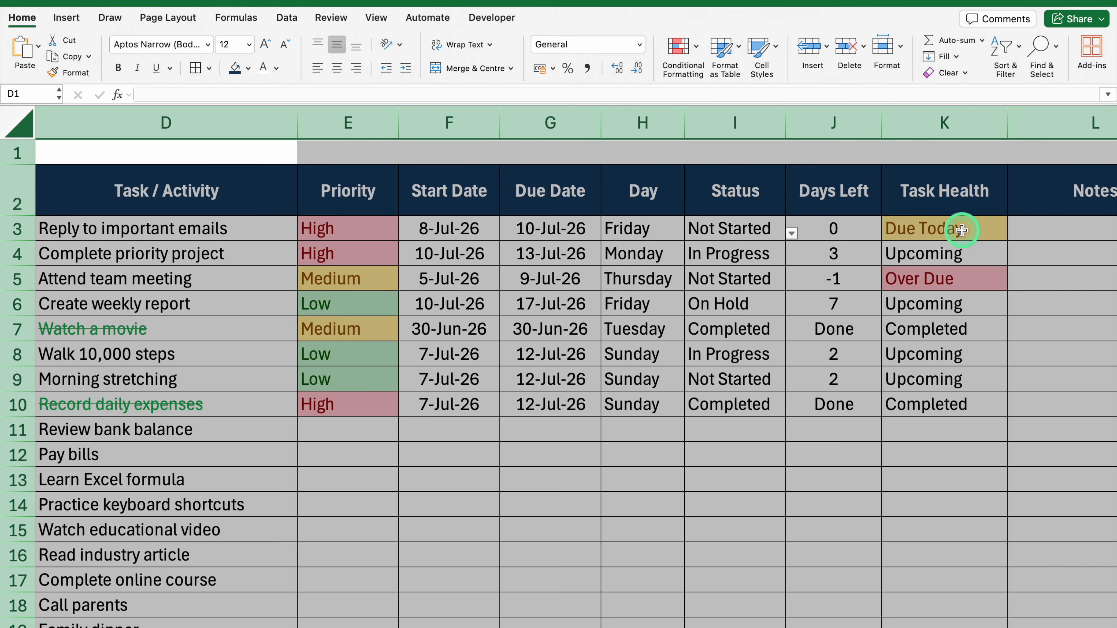
# Step: Add an Equal To highlight rule for "Upcoming" across the whole sheet with Green Fill with Dark Green Text
pyautogui.click(680, 46)
pyautogui.moveTo(814, 71)
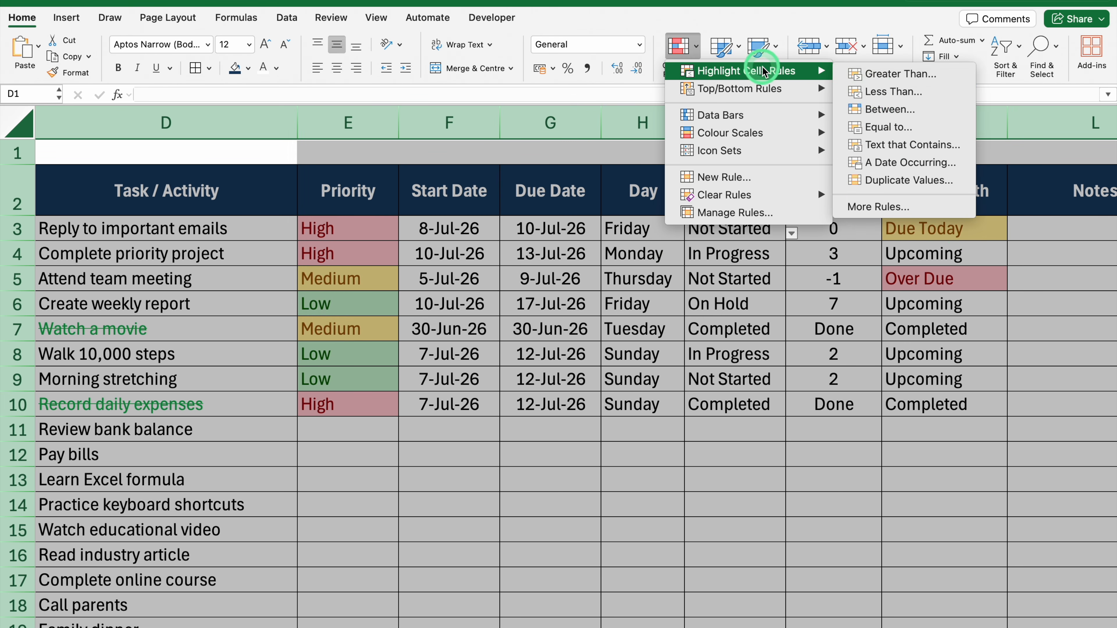
pyautogui.click(906, 126)
pyautogui.click(663, 206)
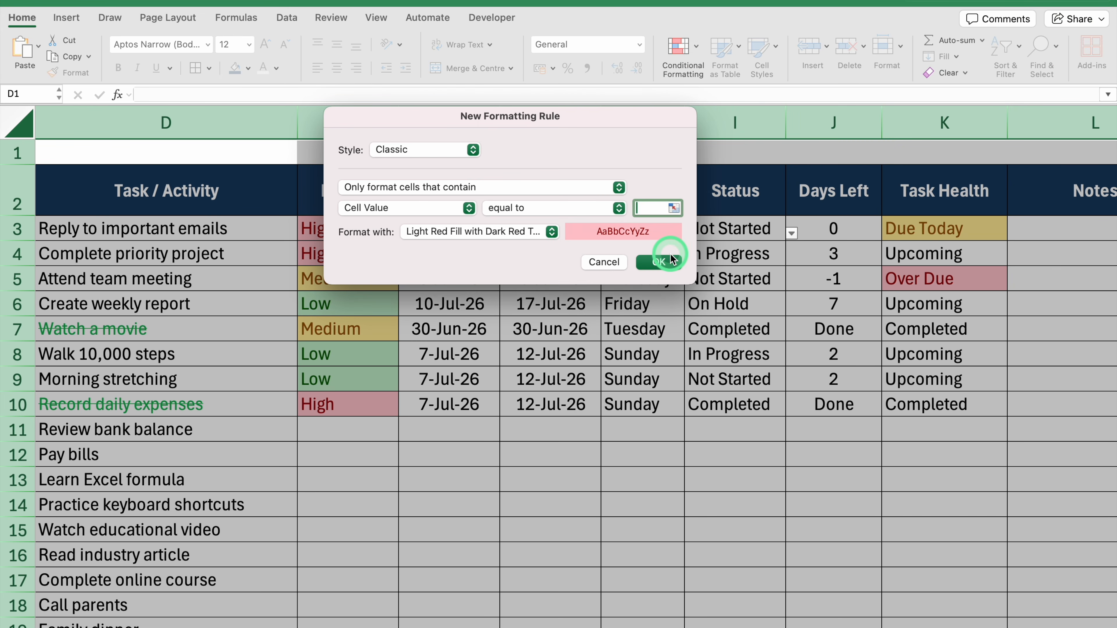
pyautogui.write('Upcoming')
pyautogui.click(552, 231)
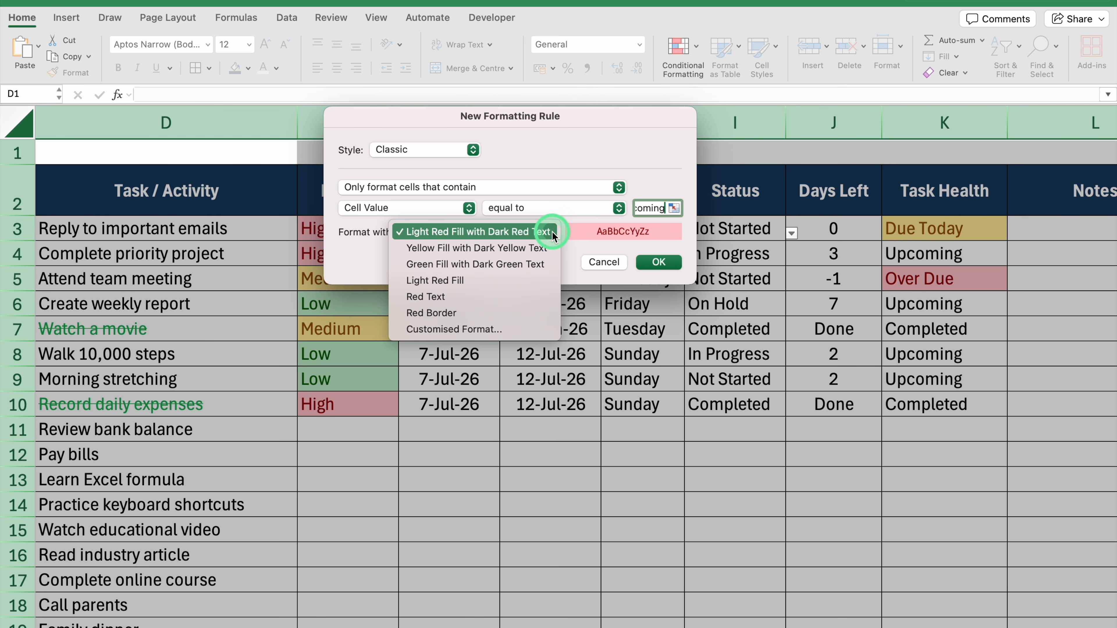
pyautogui.click(522, 263)
pyautogui.click(660, 262)
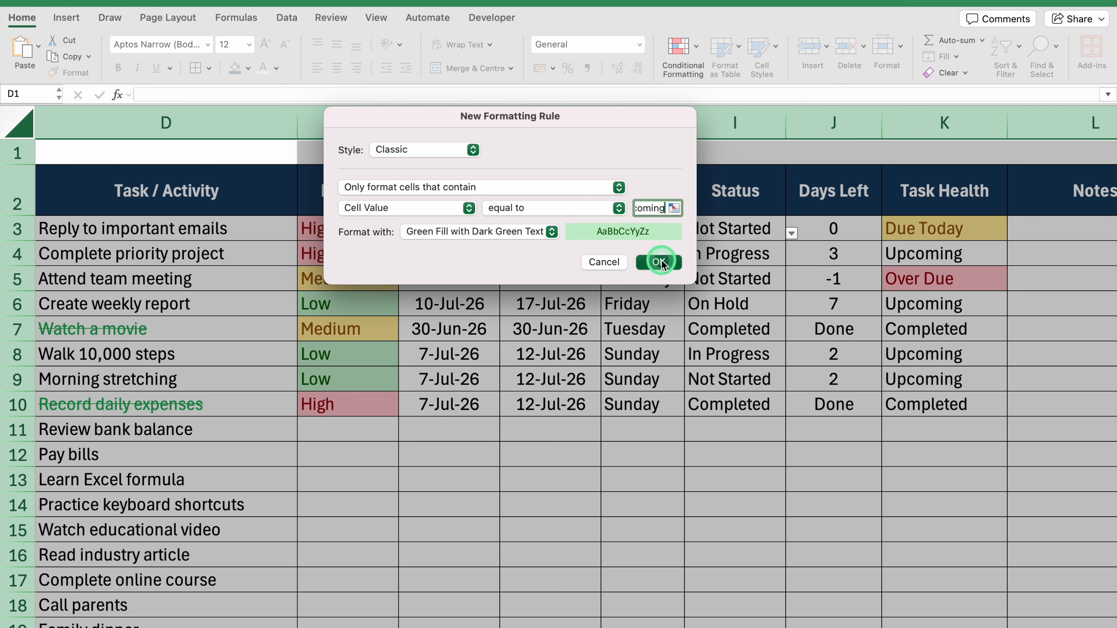
pyautogui.click(1030, 377)
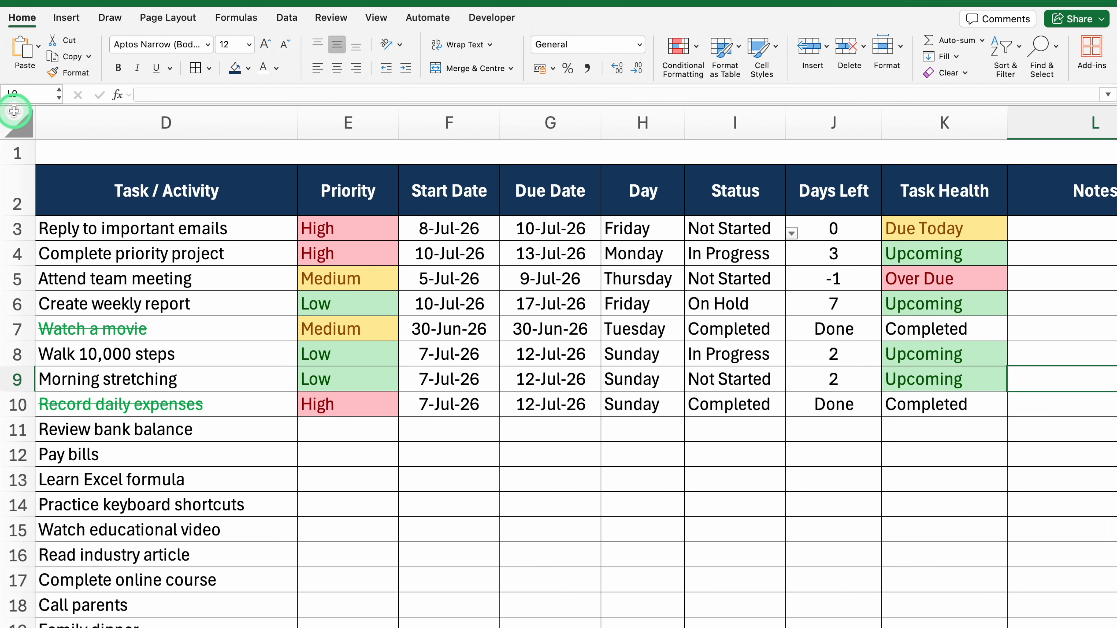
# Step: Set up an Equal To highlight rule for "Completed" across the whole sheet, using a customised format
pyautogui.click(18, 121)
pyautogui.click(680, 49)
pyautogui.moveTo(788, 69)
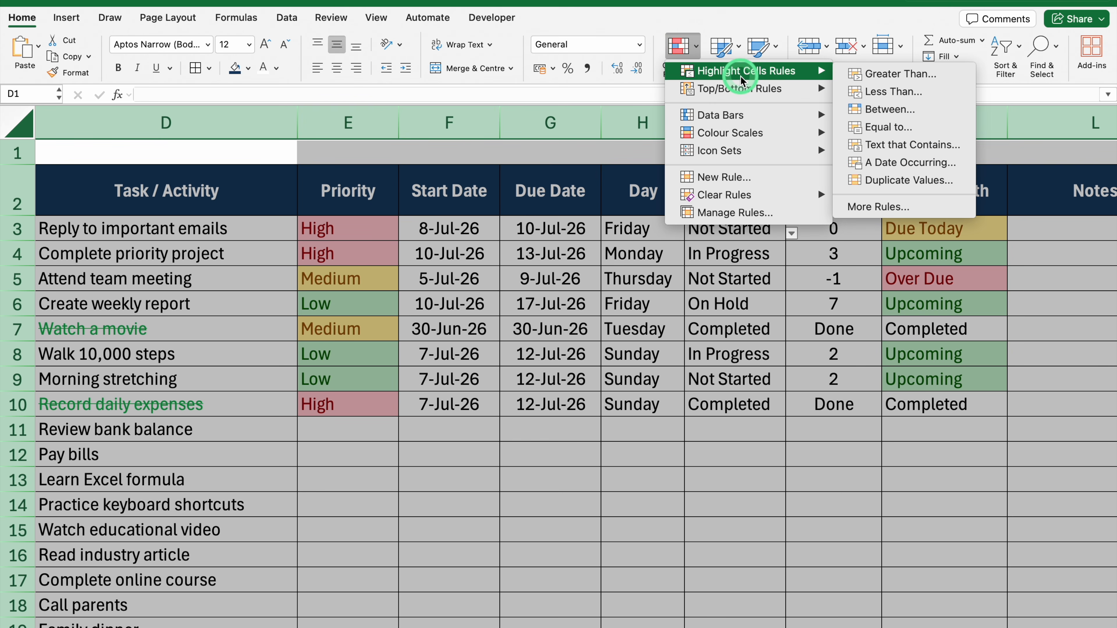
pyautogui.click(945, 127)
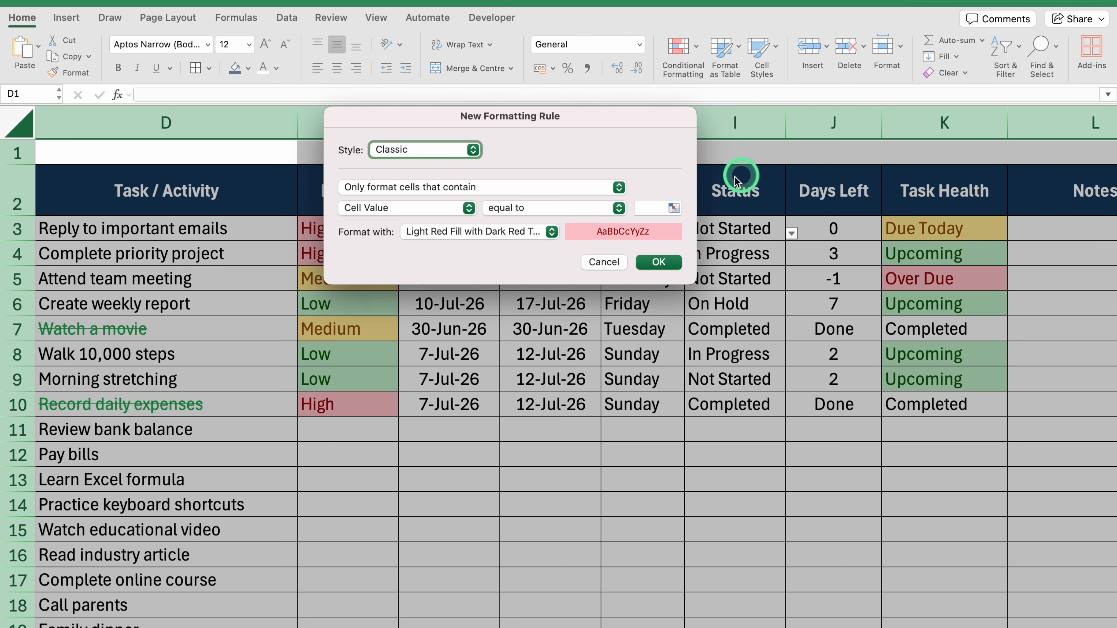
pyautogui.click(658, 206)
pyautogui.write('Completed')
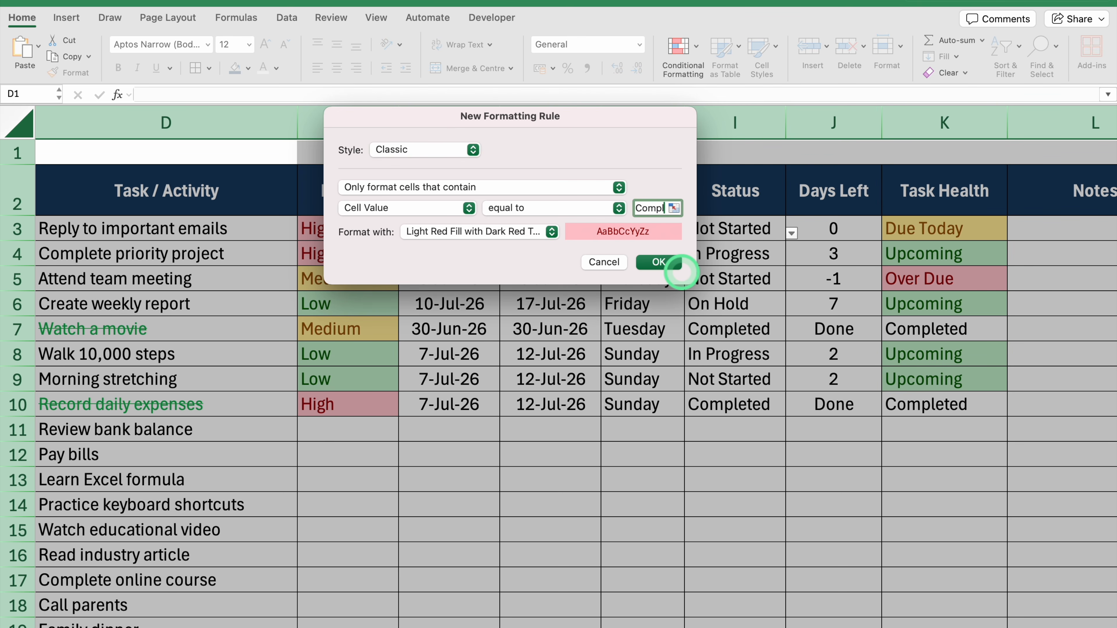
pyautogui.click(551, 232)
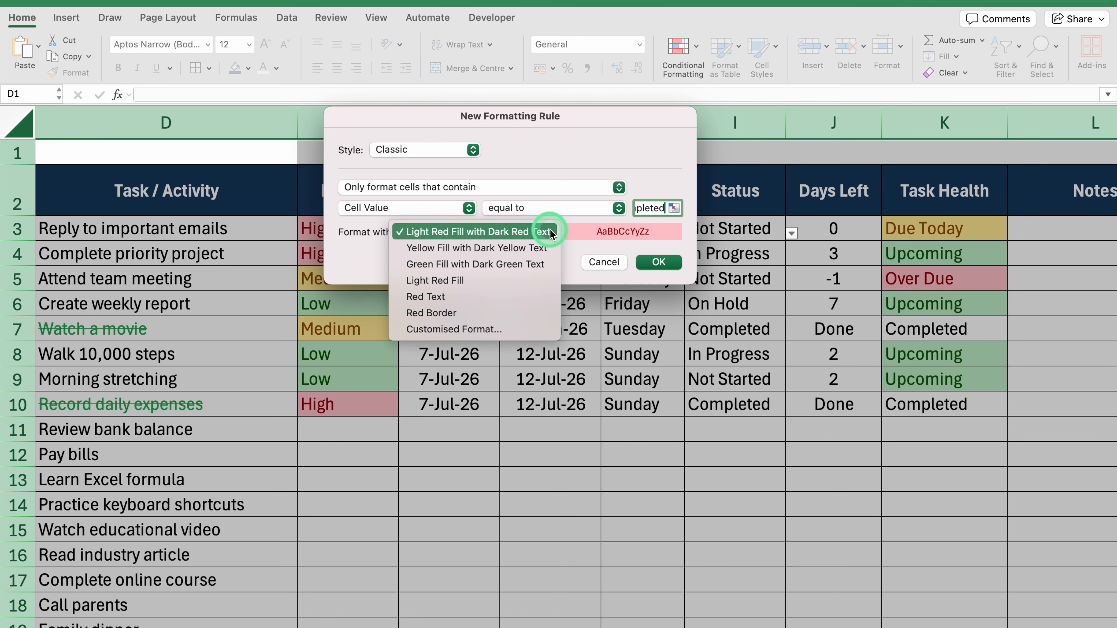
pyautogui.click(476, 329)
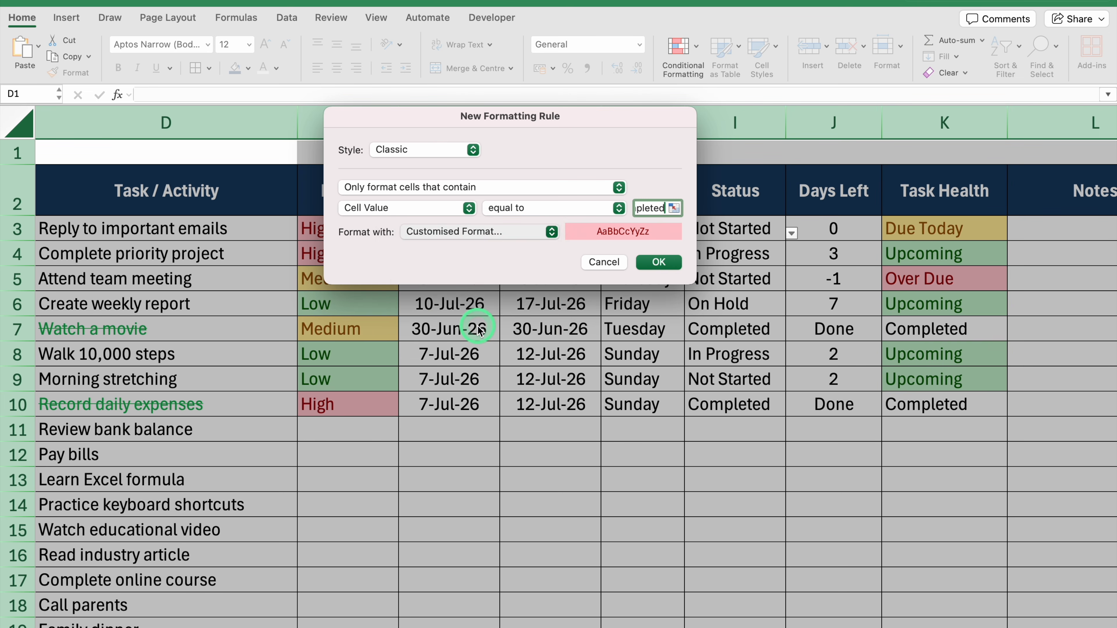
# Step: Give the "Completed" rule's custom format a standard green background and white font colour, and apply the rule
pyautogui.click(581, 149)
pyautogui.click(629, 78)
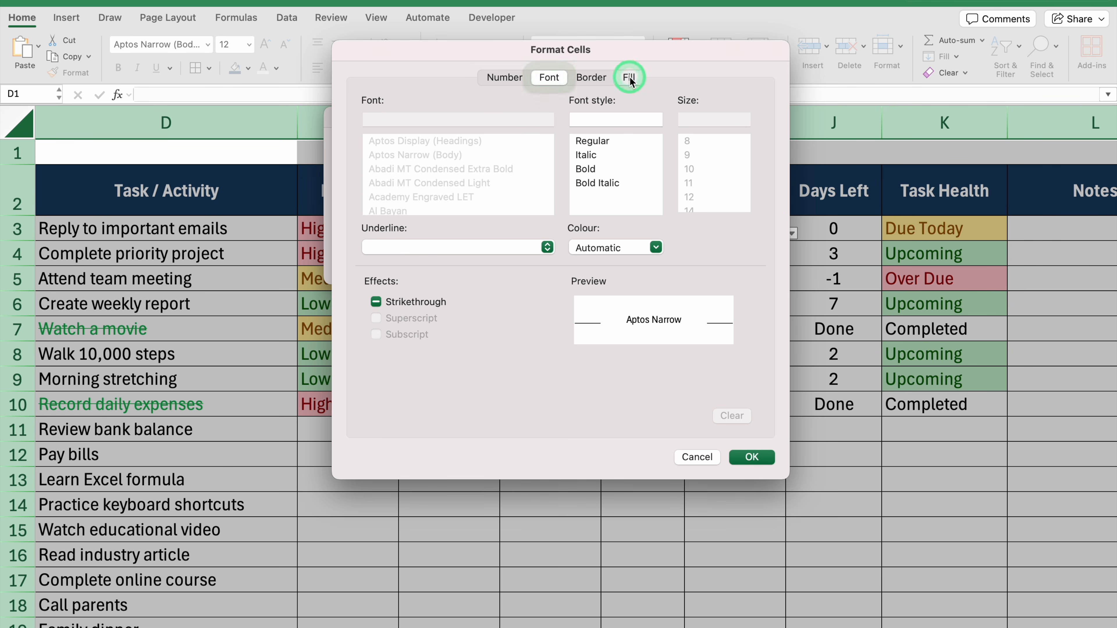
pyautogui.click(514, 133)
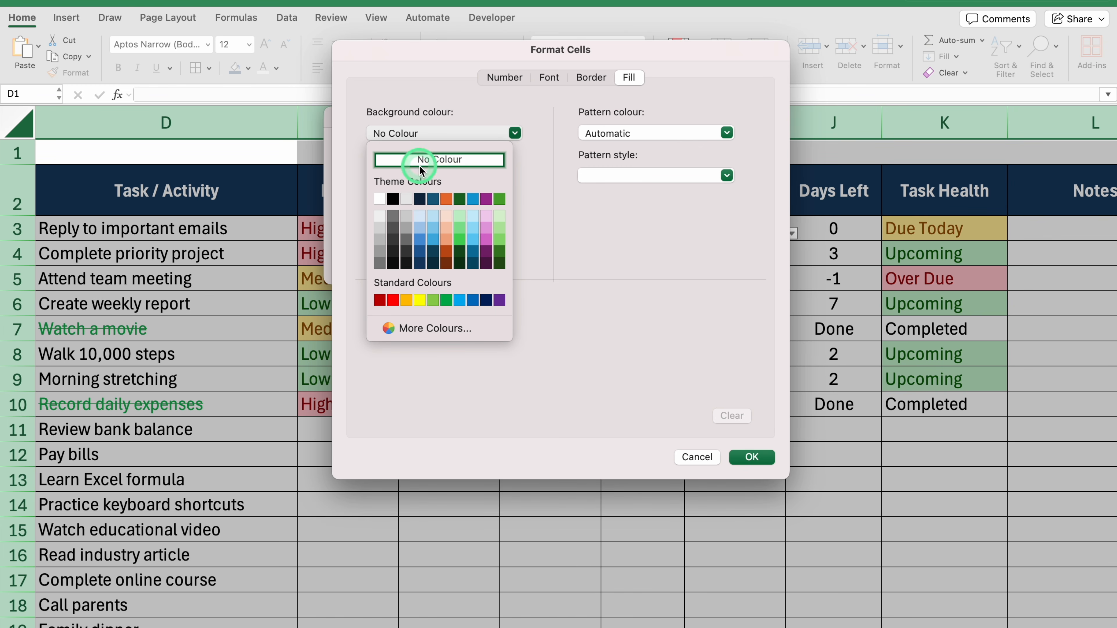
pyautogui.click(446, 300)
pyautogui.click(545, 80)
pyautogui.click(656, 248)
pyautogui.click(582, 312)
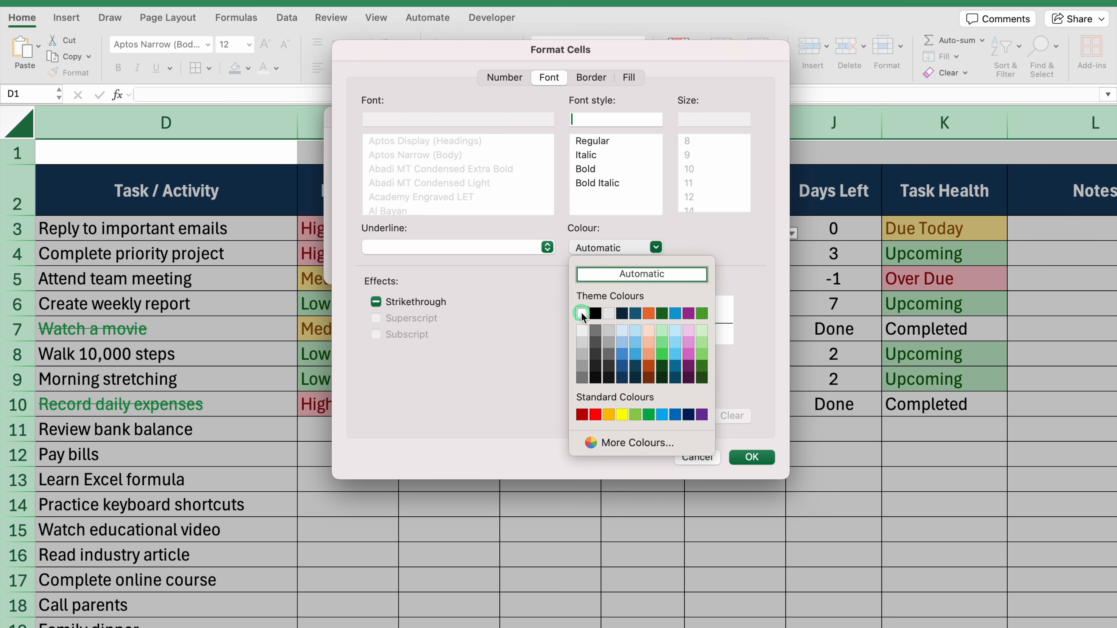
pyautogui.click(752, 458)
pyautogui.click(664, 264)
pyautogui.click(1000, 532)
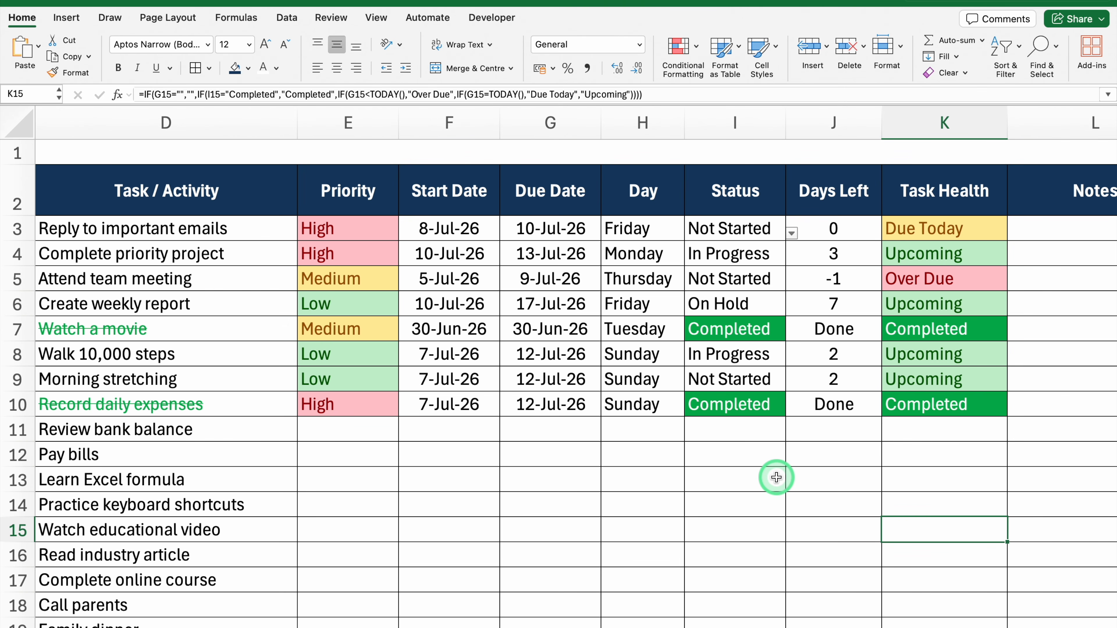
# Step: Increase the height of row 1 above the header row to make room for a title
pyautogui.click(961, 627)
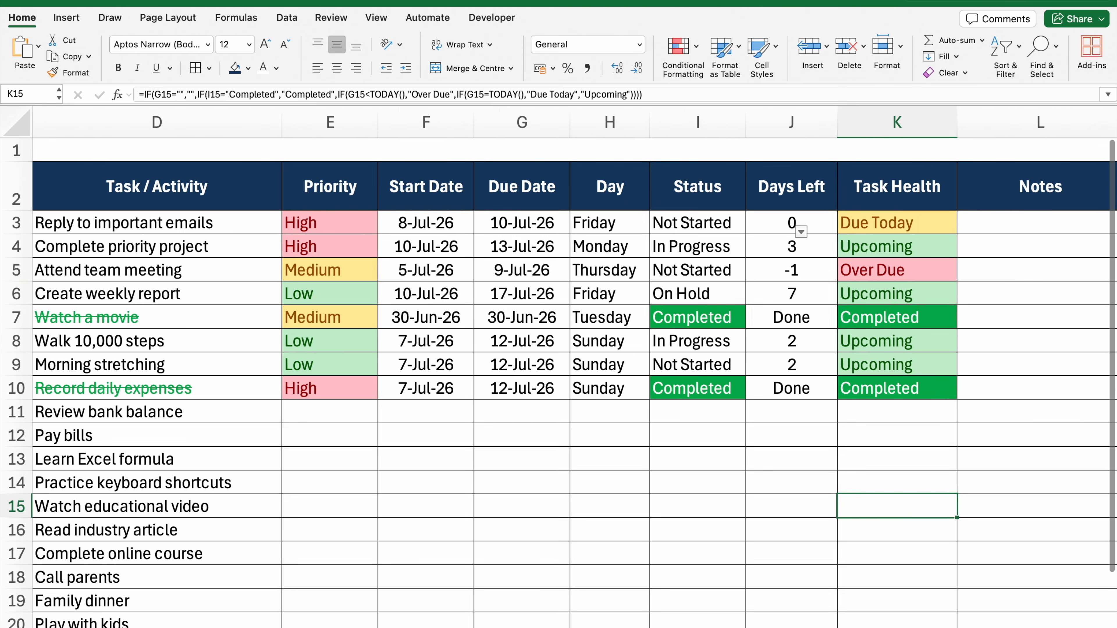
pyautogui.click(960, 627)
pyautogui.click(960, 627)
pyautogui.click(960, 627)
pyautogui.moveTo(958, 627); pyautogui.dragTo(698, 627)
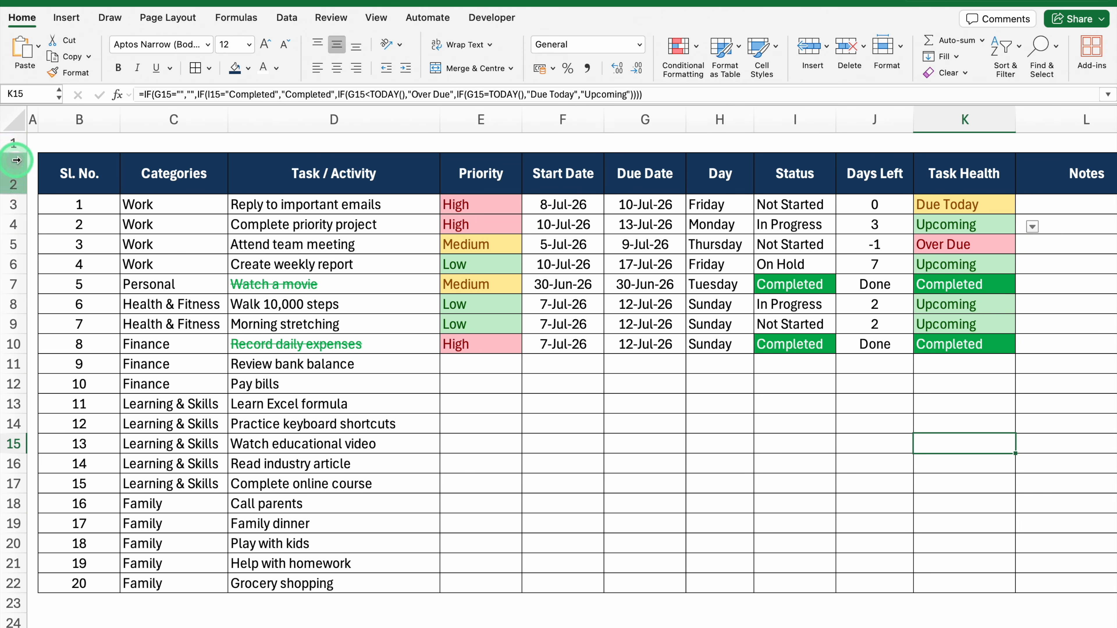
pyautogui.click(9, 145)
pyautogui.moveTo(12, 153); pyautogui.dragTo(22, 188)
# Step: Merge and centre cells C1:G1 and enter the title "Task / Activity Tracker - Office Monk"
pyautogui.moveTo(179, 153); pyautogui.dragTo(626, 167)
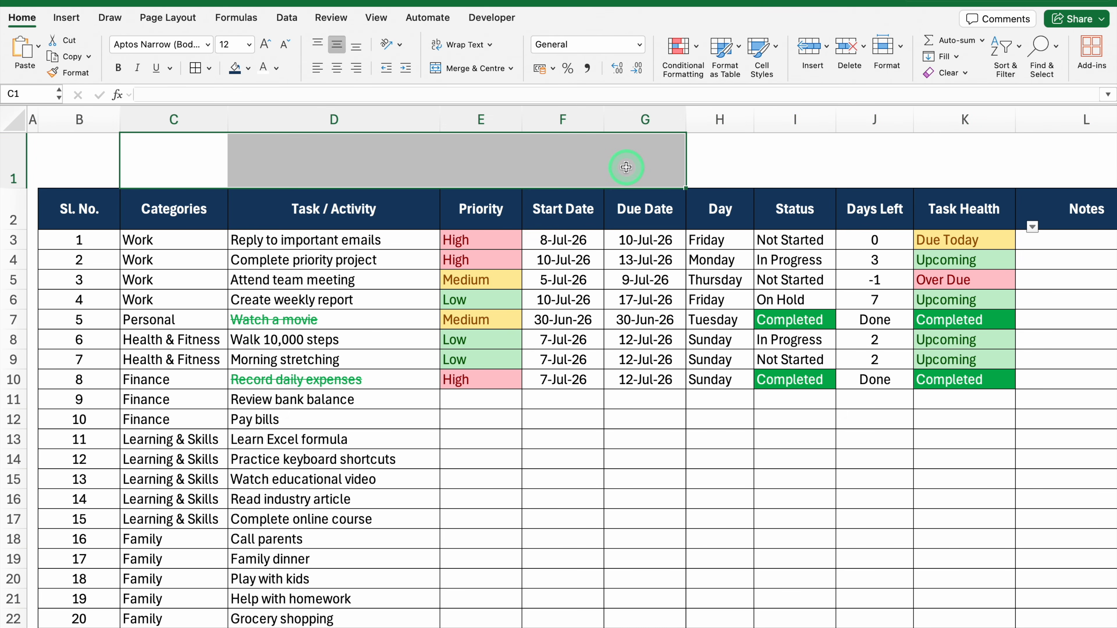
pyautogui.click(457, 68)
pyautogui.write('Task / Activ')
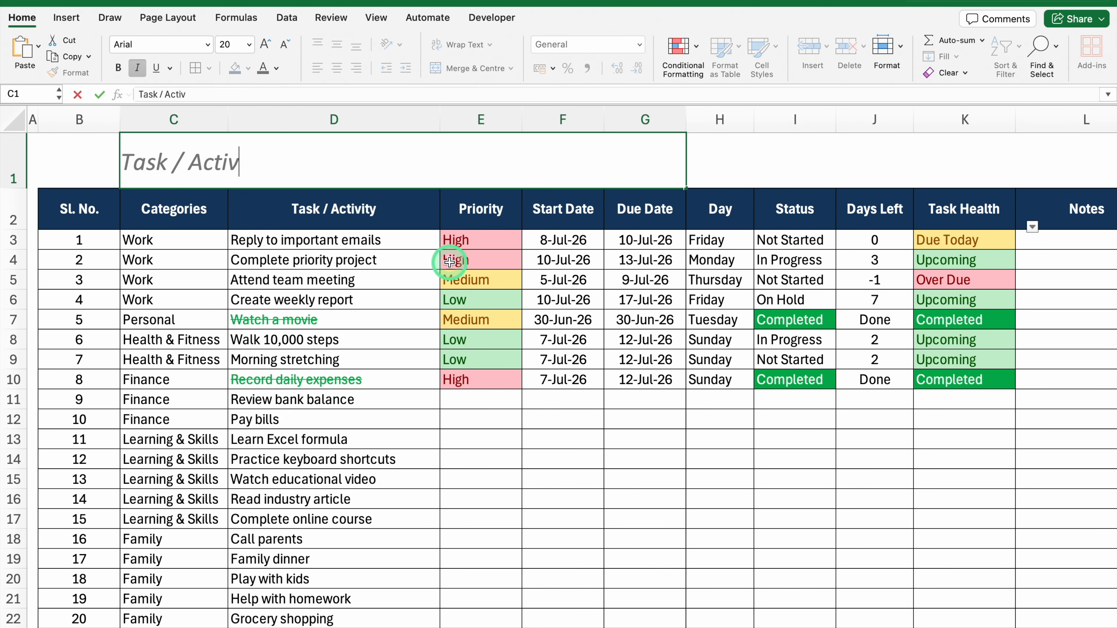
pyautogui.write('ity Tracker - Office Monk')
pyautogui.press('Return')
pyautogui.press('Right')
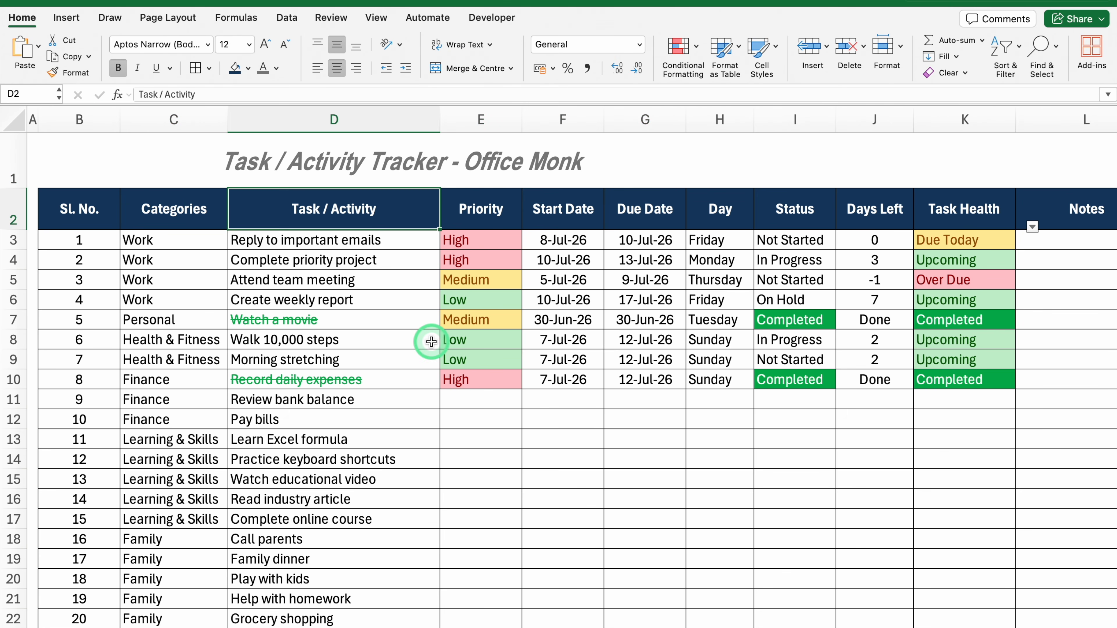